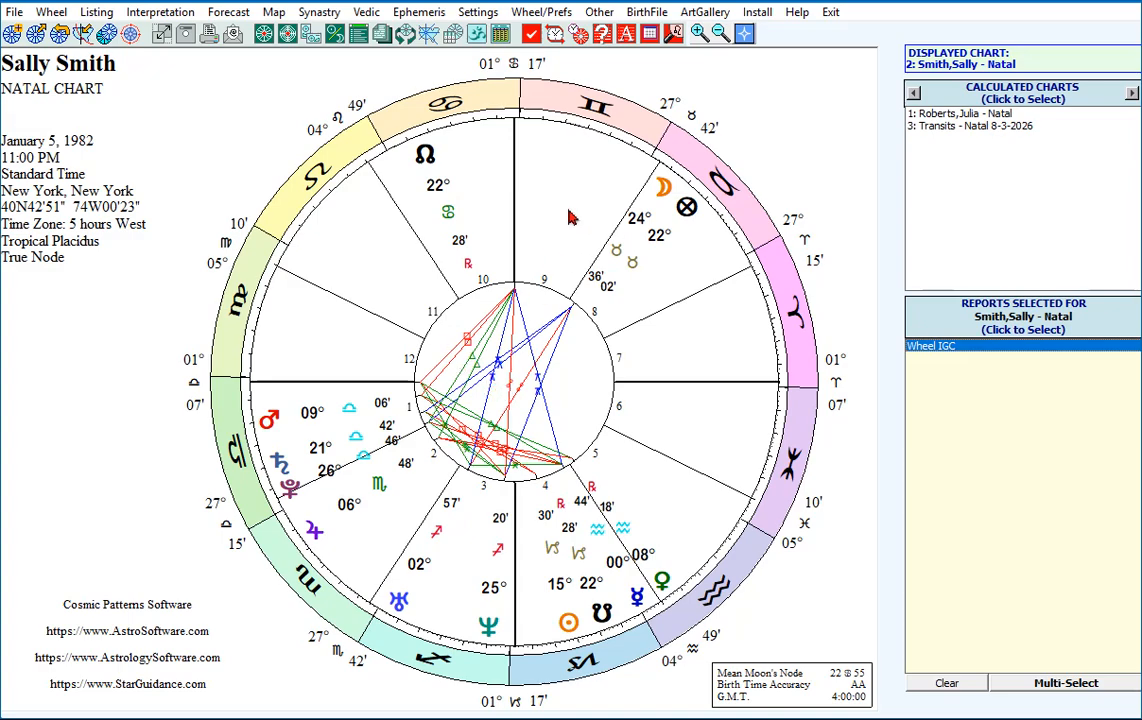
Open the English version of the Avalon Lessons and reposition its window so the full class list is in view.
left_click(626, 36)
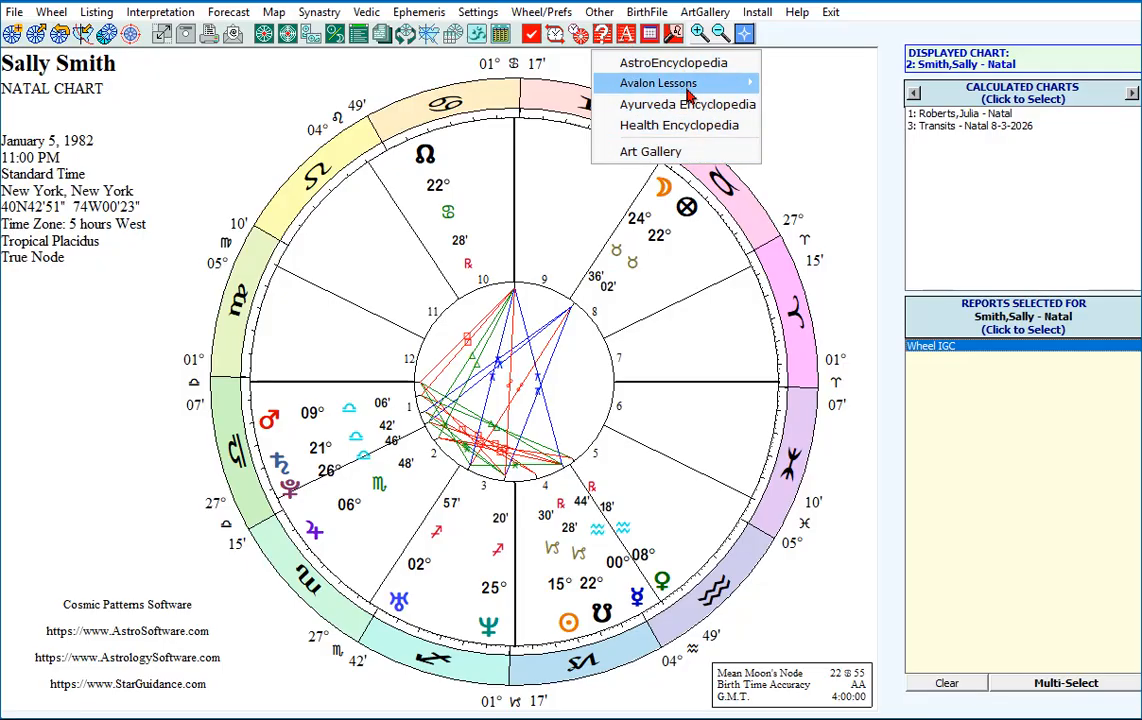
mouse_move(671, 91)
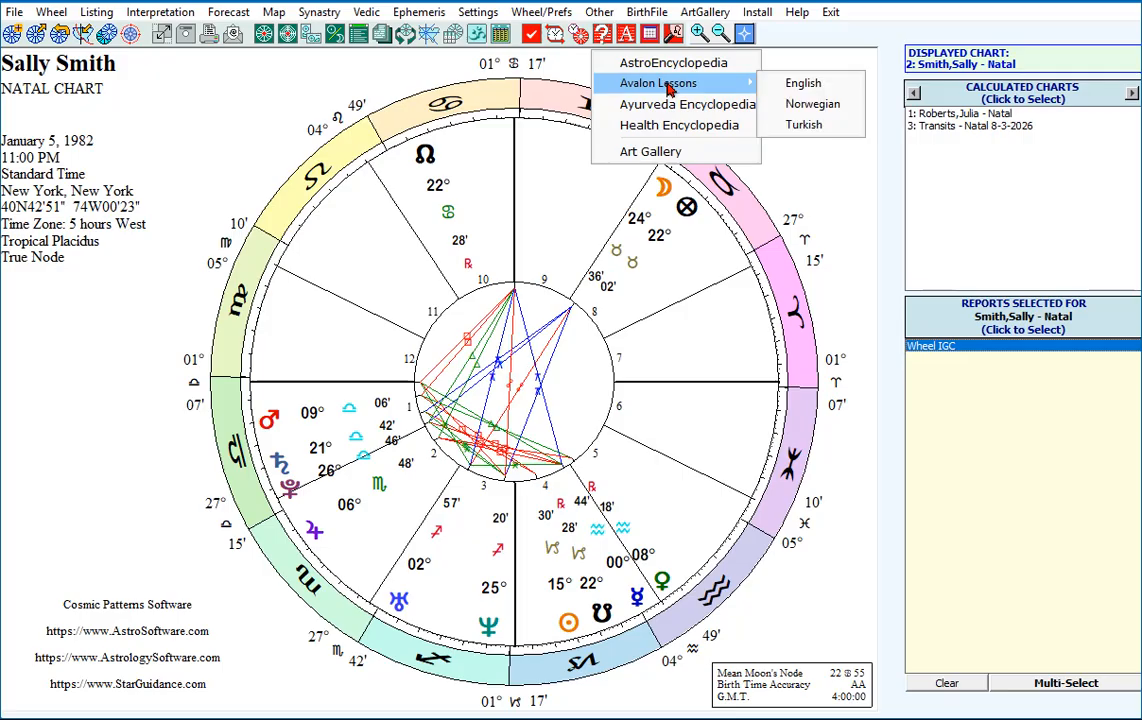
left_click(810, 90)
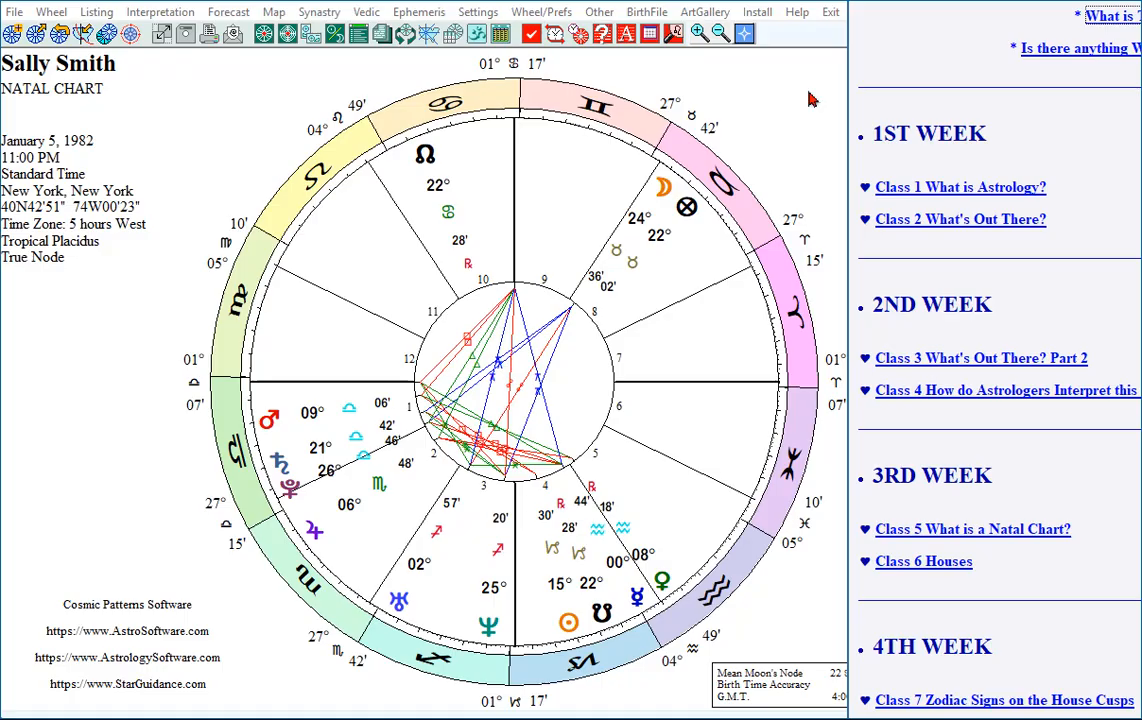
left_click_drag(1090, 1, 505, 24)
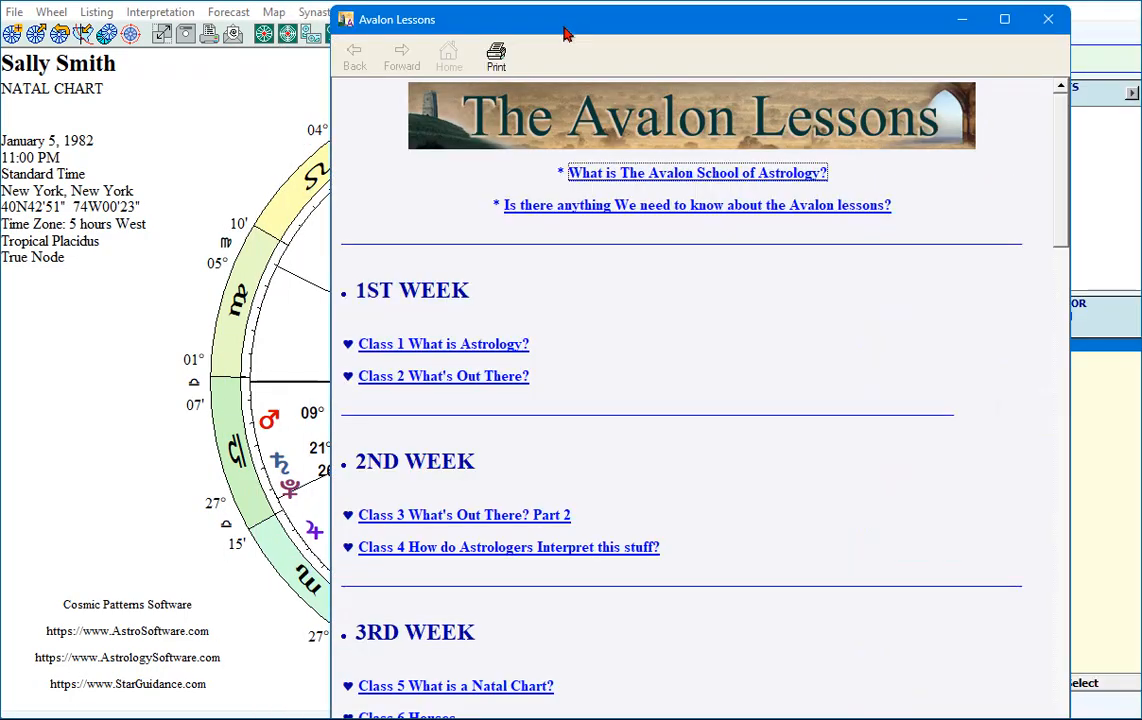
left_click(54, 527)
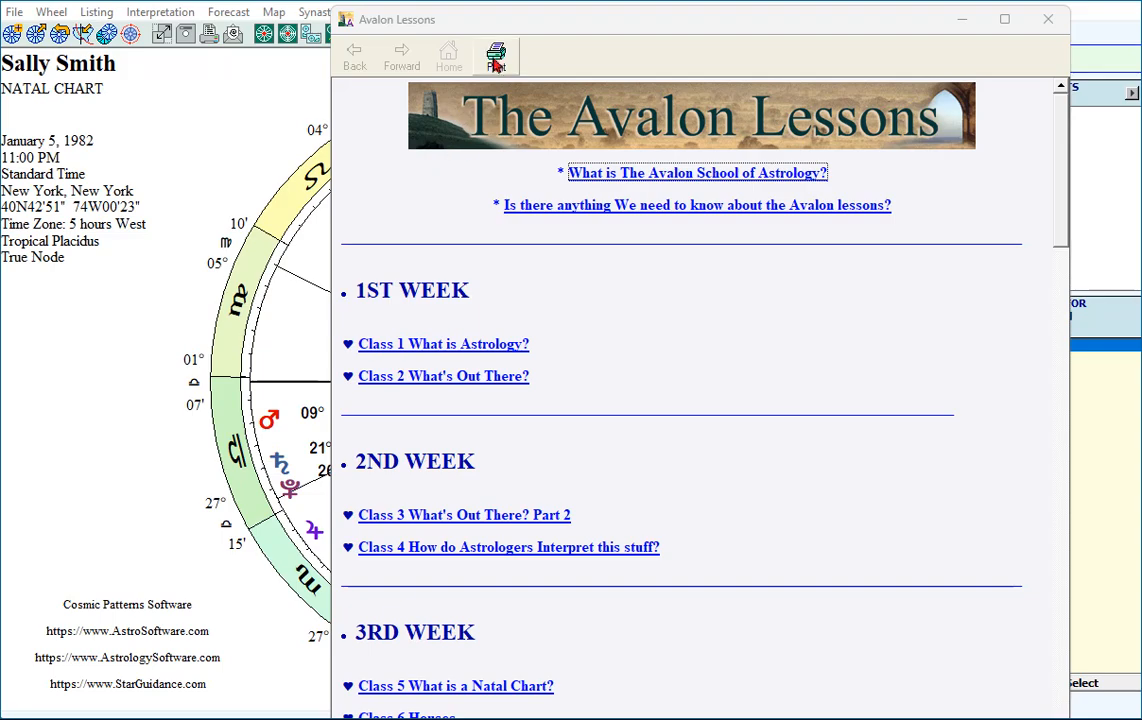
left_click_drag(532, 33, 577, 32)
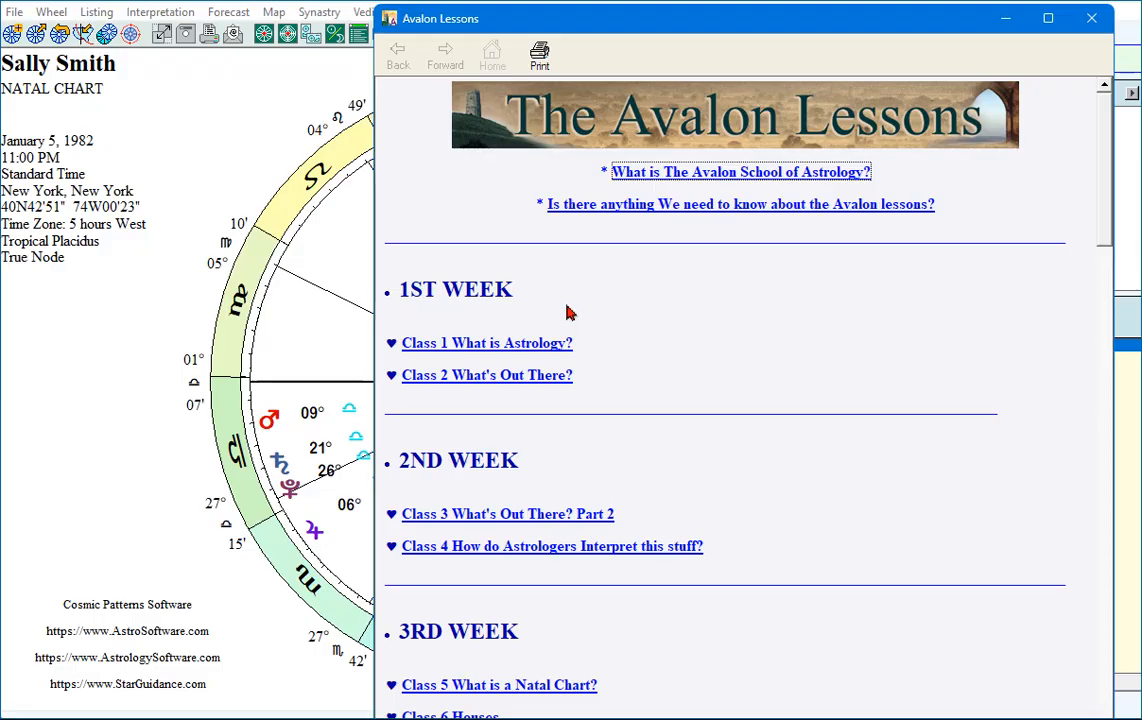
mouse_move(558, 33)
left_mouse_down()
mouse_move(494, 28)
mouse_move(568, 32)
left_mouse_up()
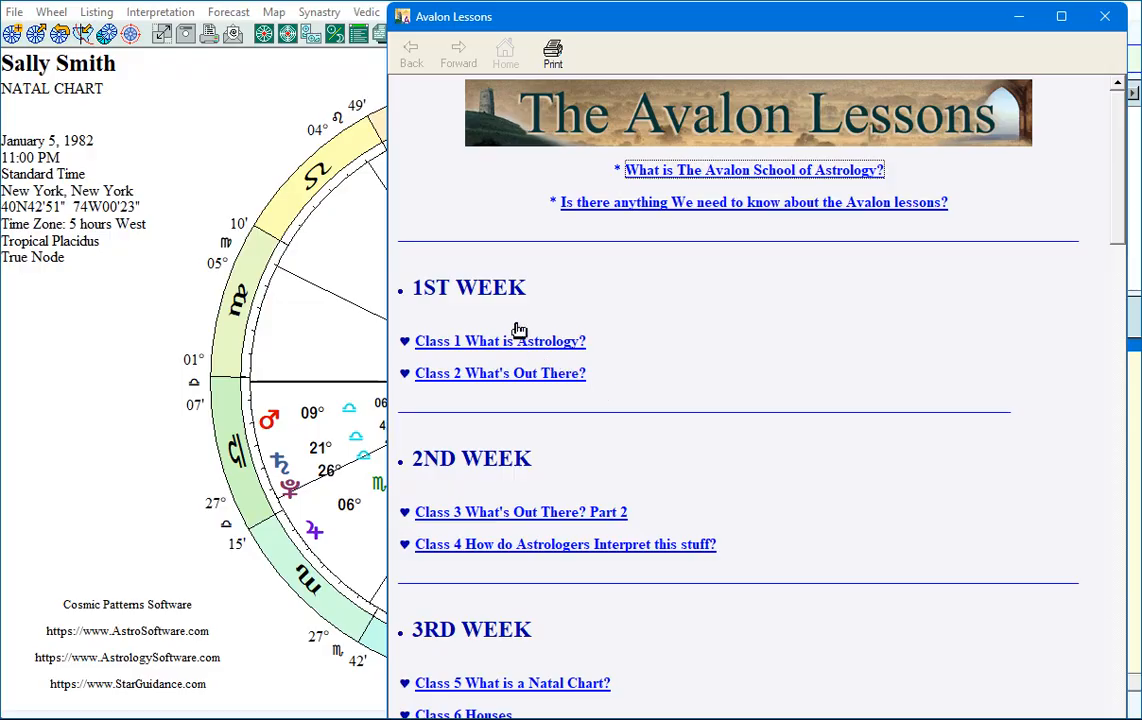
Look through the Avalon Lessons weekly class list from the 1st week to the 24th week, and close the lessons.
scroll(505, 326, "down", 3)
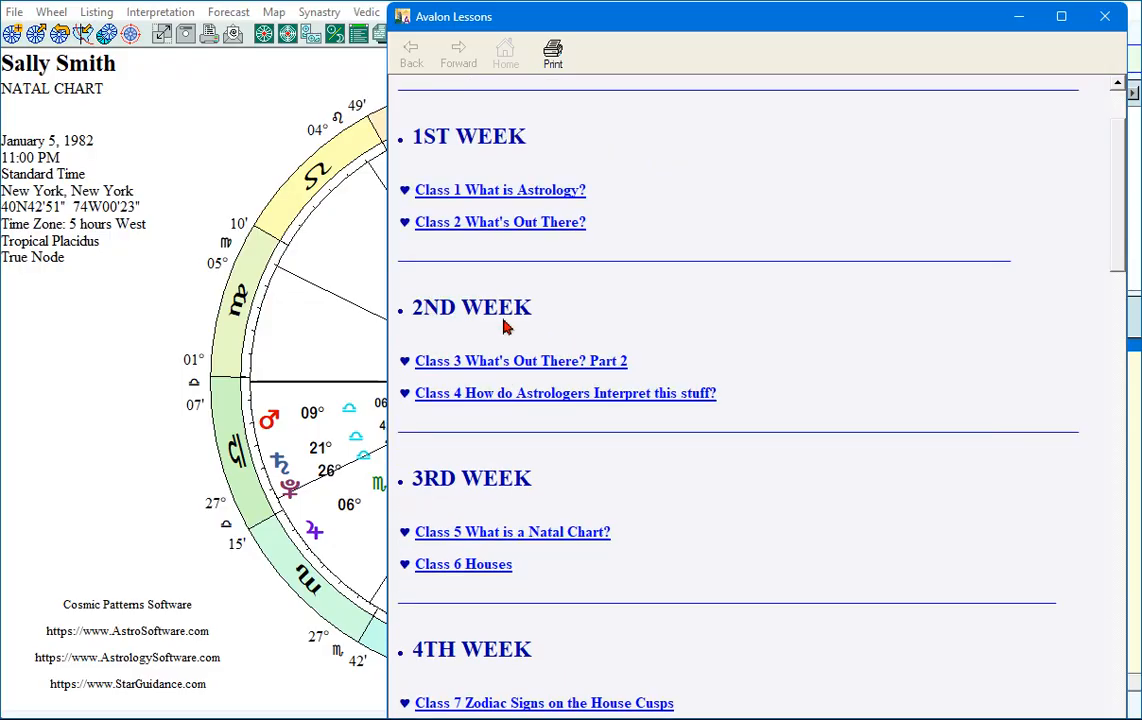
scroll(507, 324, "down", 2)
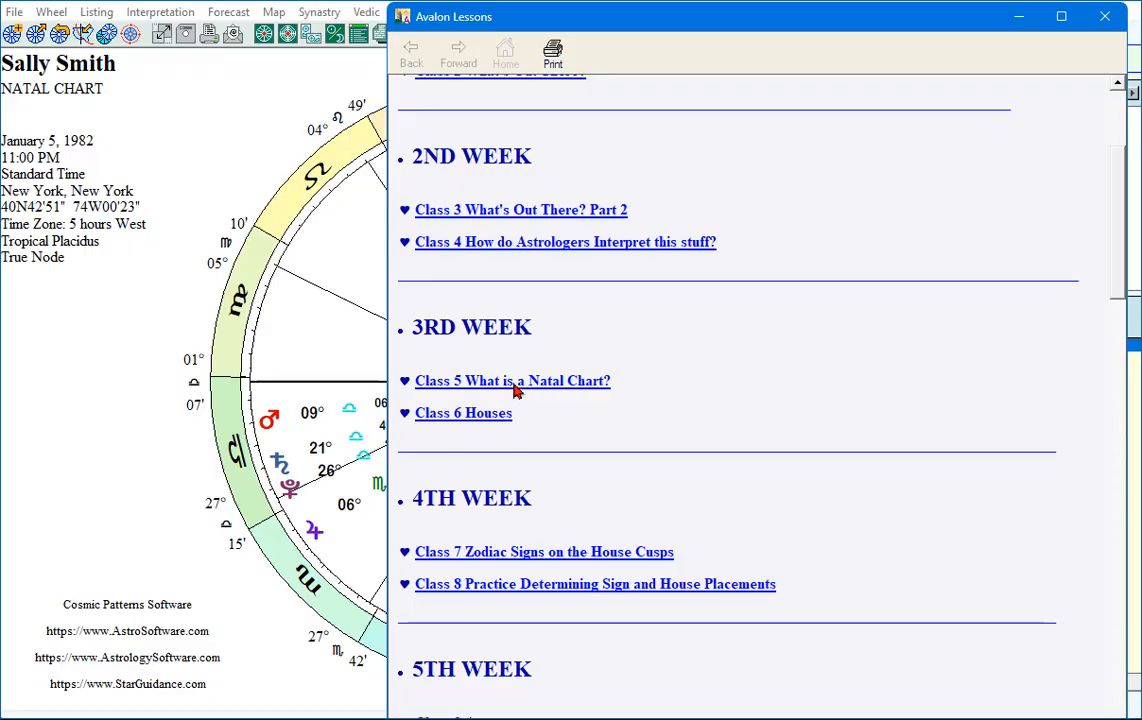
scroll(515, 390, "down", 1)
scroll(537, 419, "down", 3)
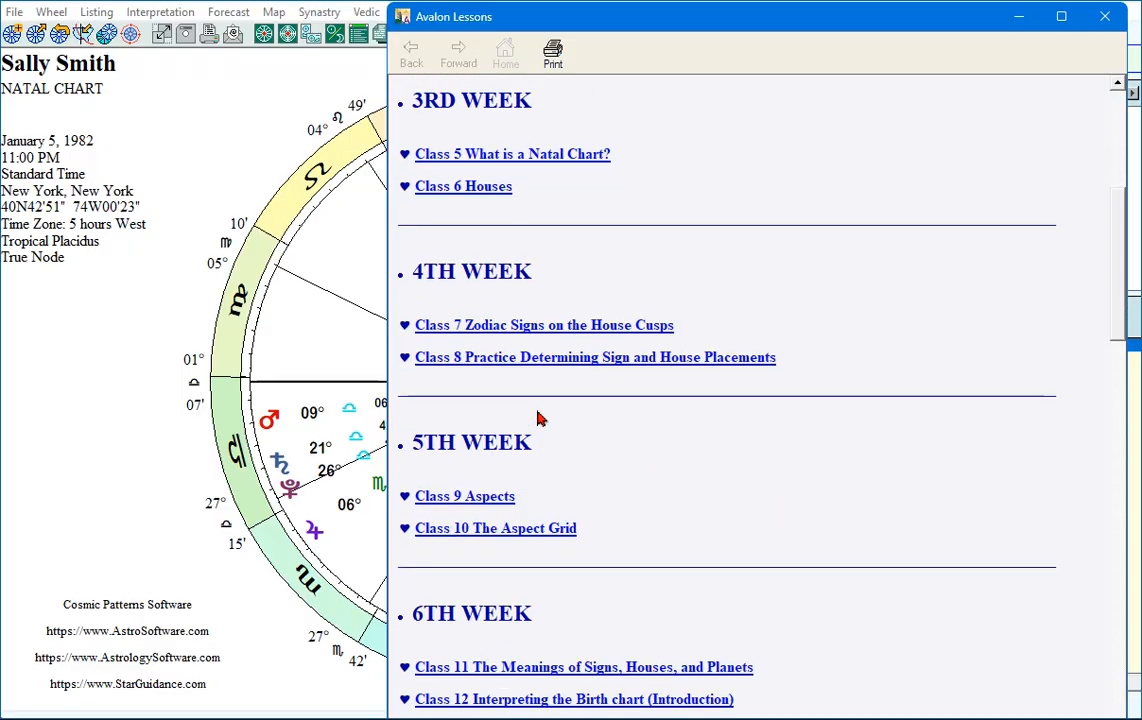
scroll(537, 419, "down", 1)
scroll(537, 419, "down", 6)
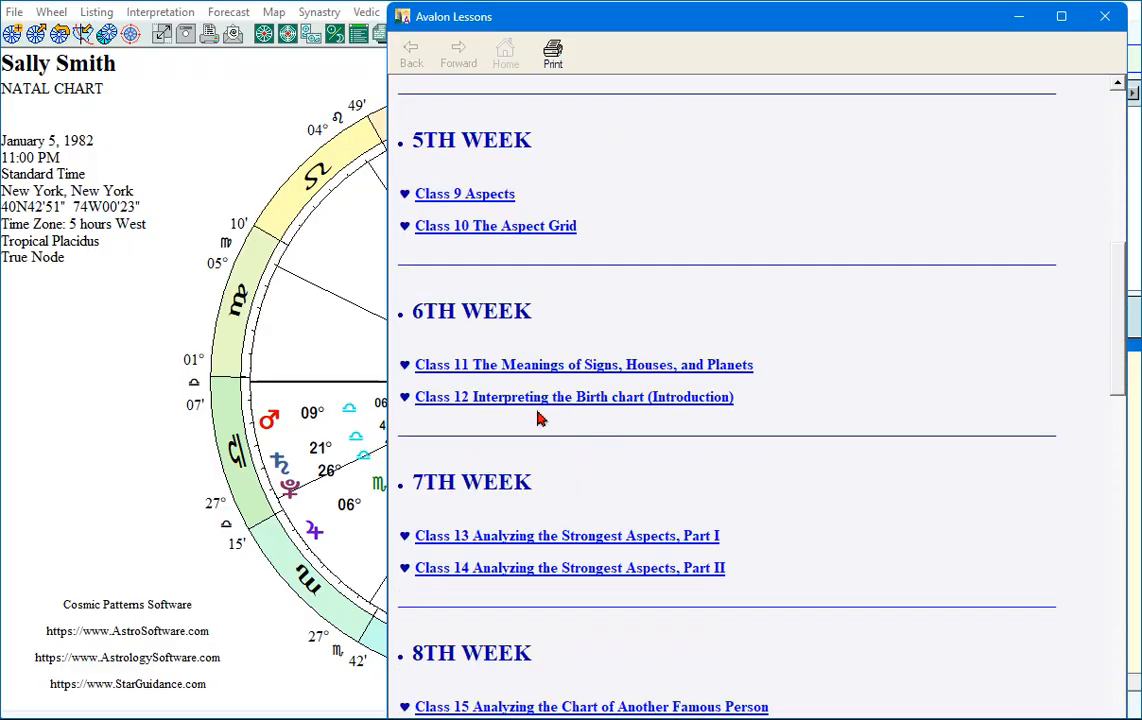
scroll(537, 419, "down", 20)
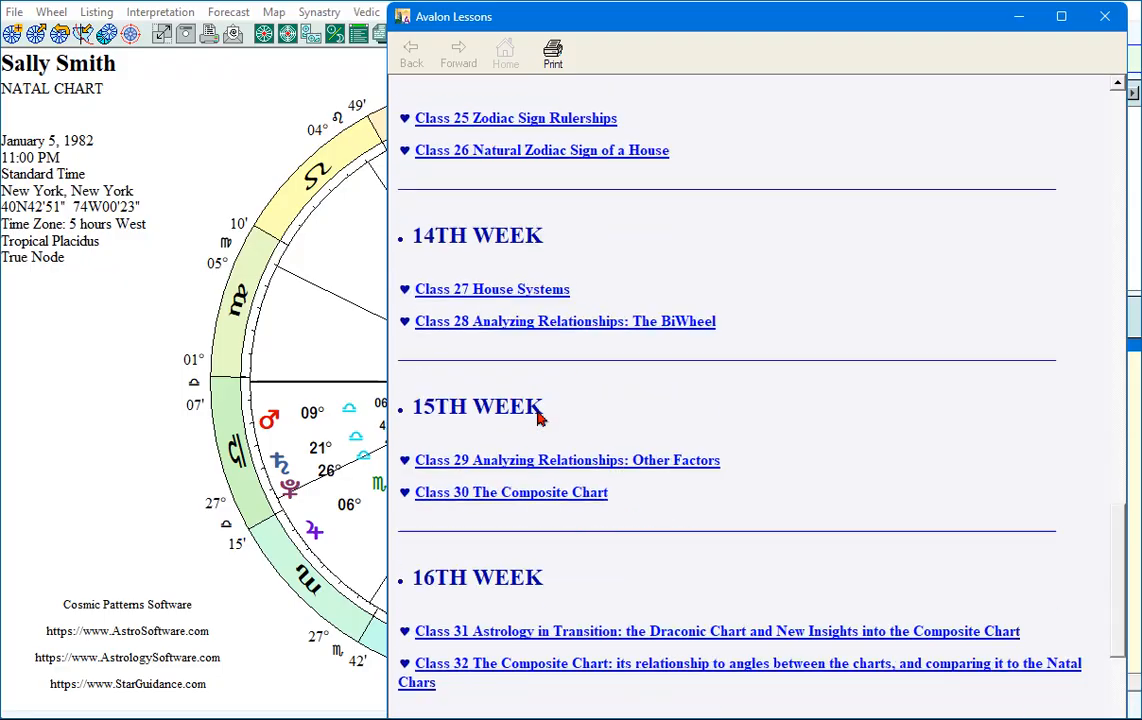
scroll(537, 419, "down", 15)
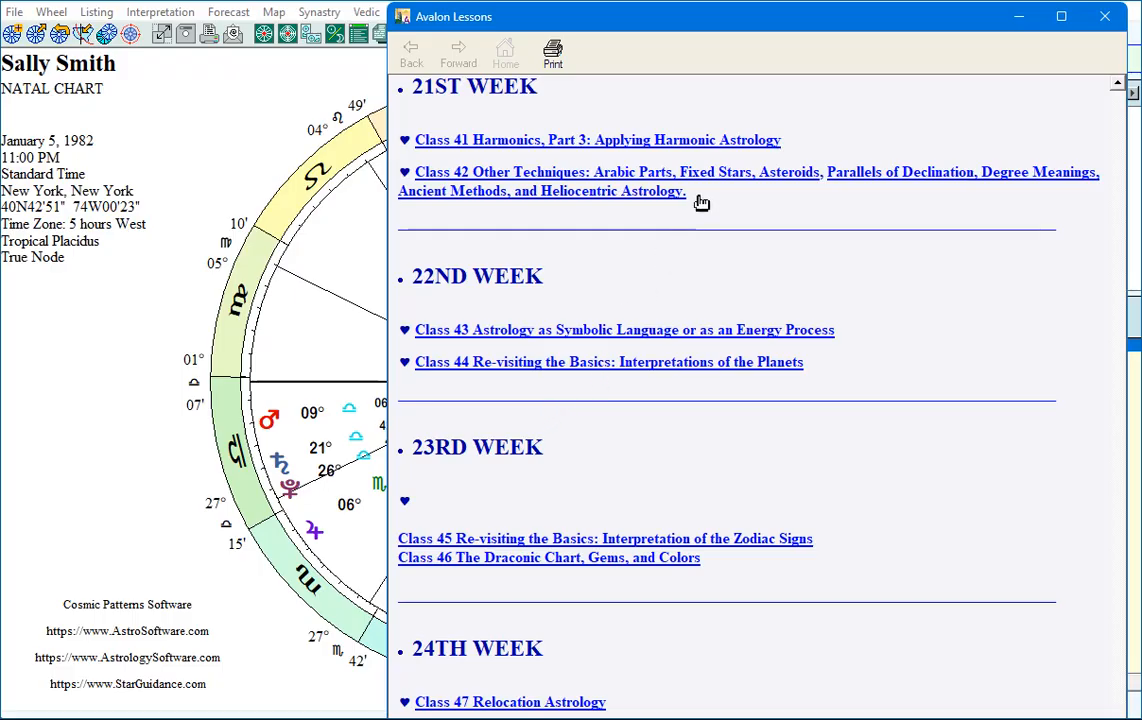
left_click(1104, 16)
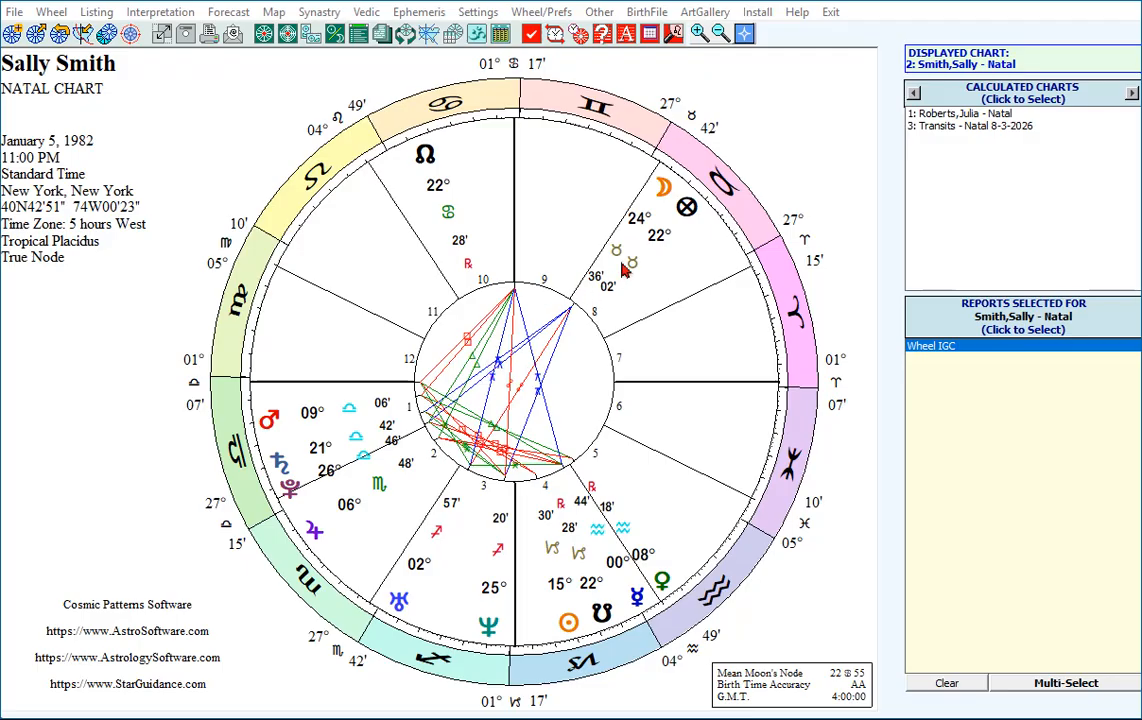
Read the Moon's interpretation in the natal wheel, including its house and aspect texts, and close it.
left_click(661, 198)
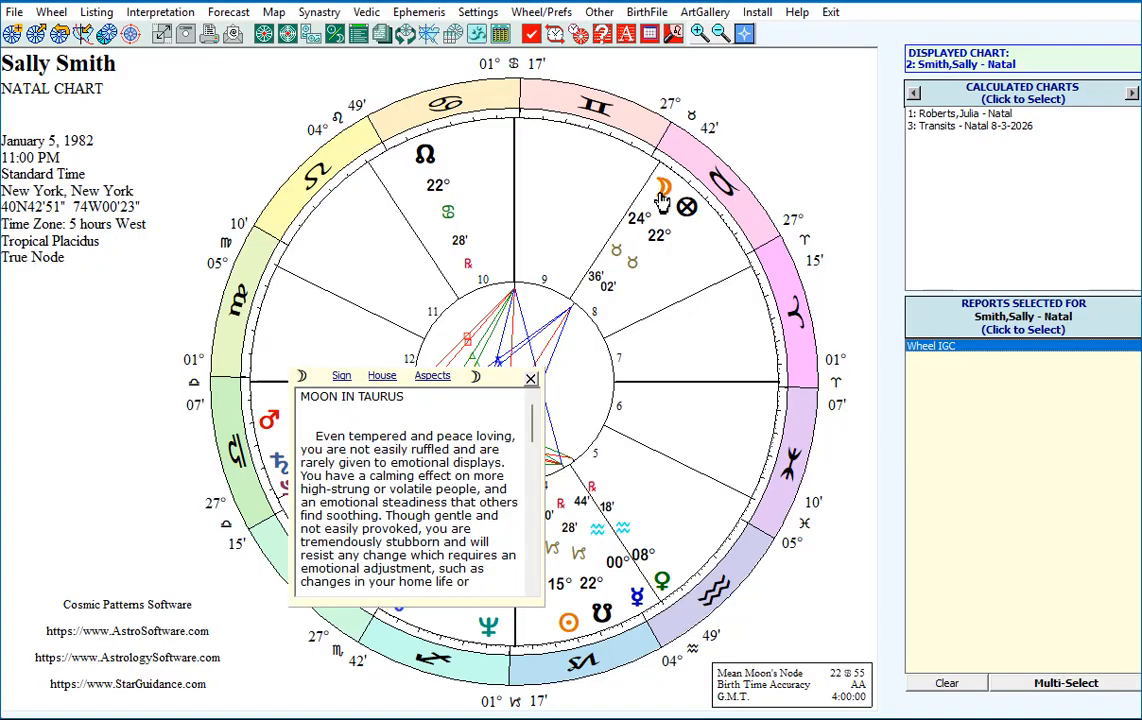
left_click_drag(501, 383, 547, 163)
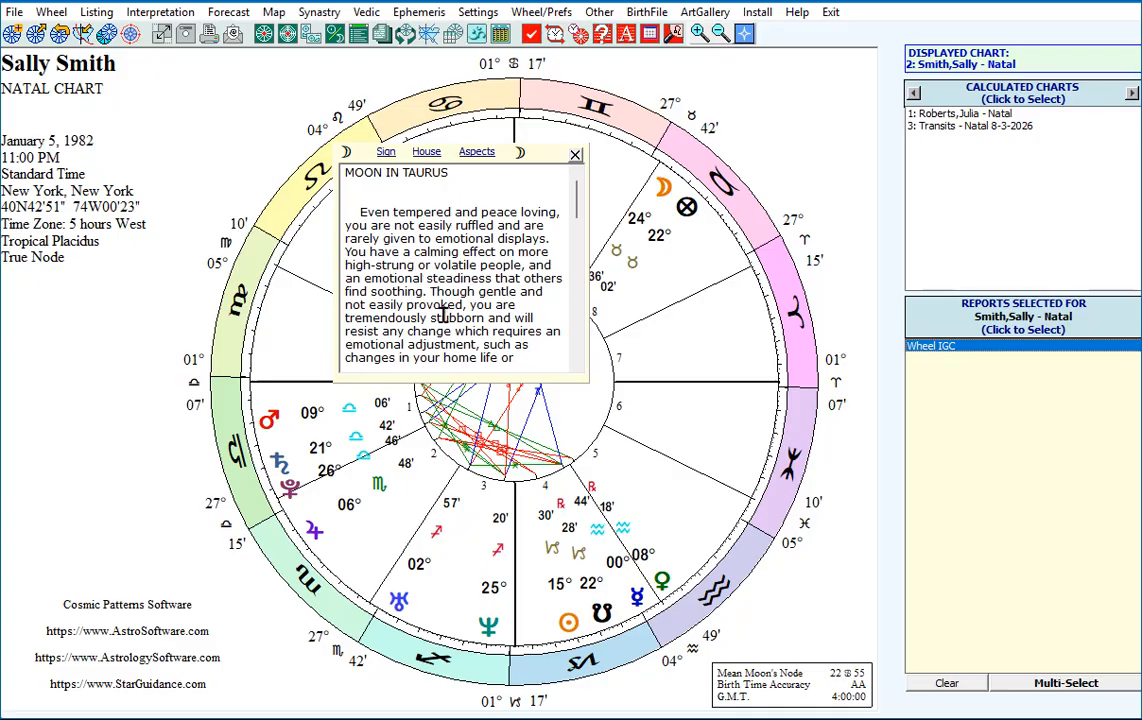
left_click(426, 152)
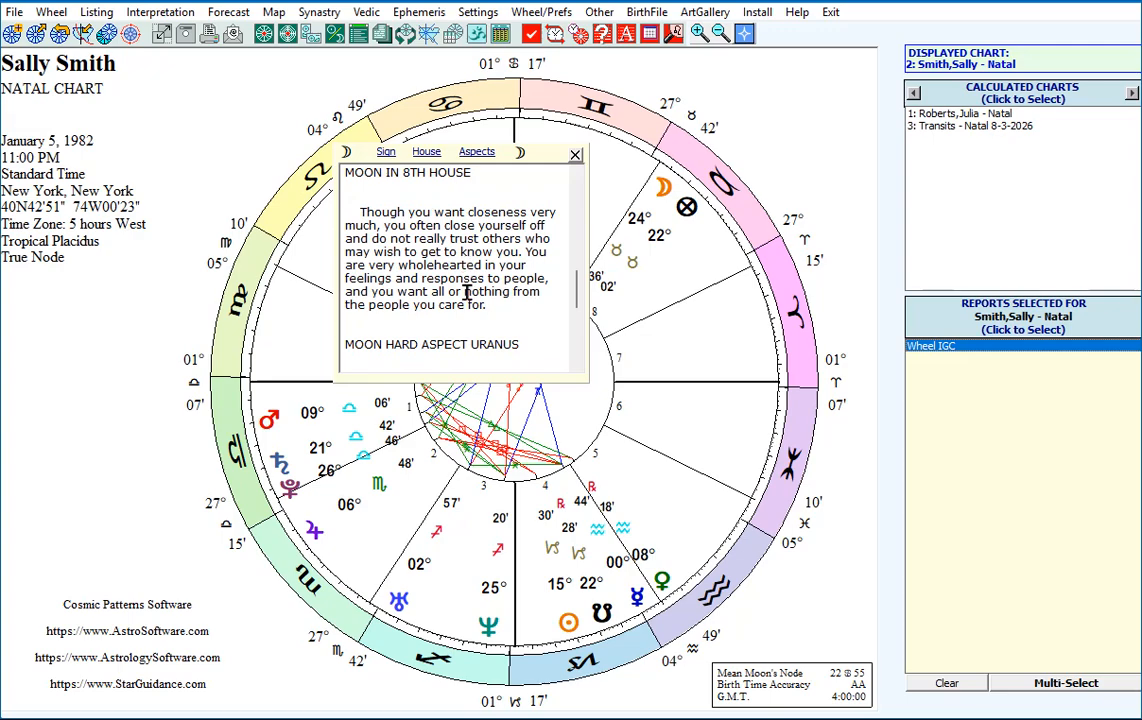
left_click(426, 152)
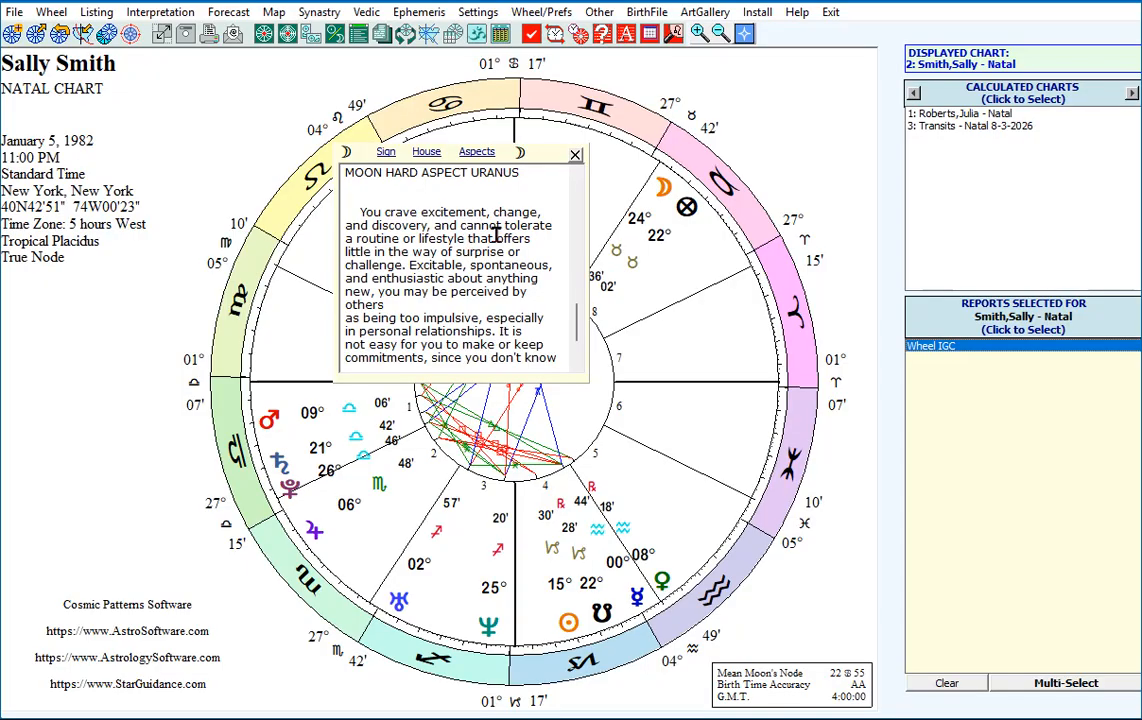
left_click(576, 157)
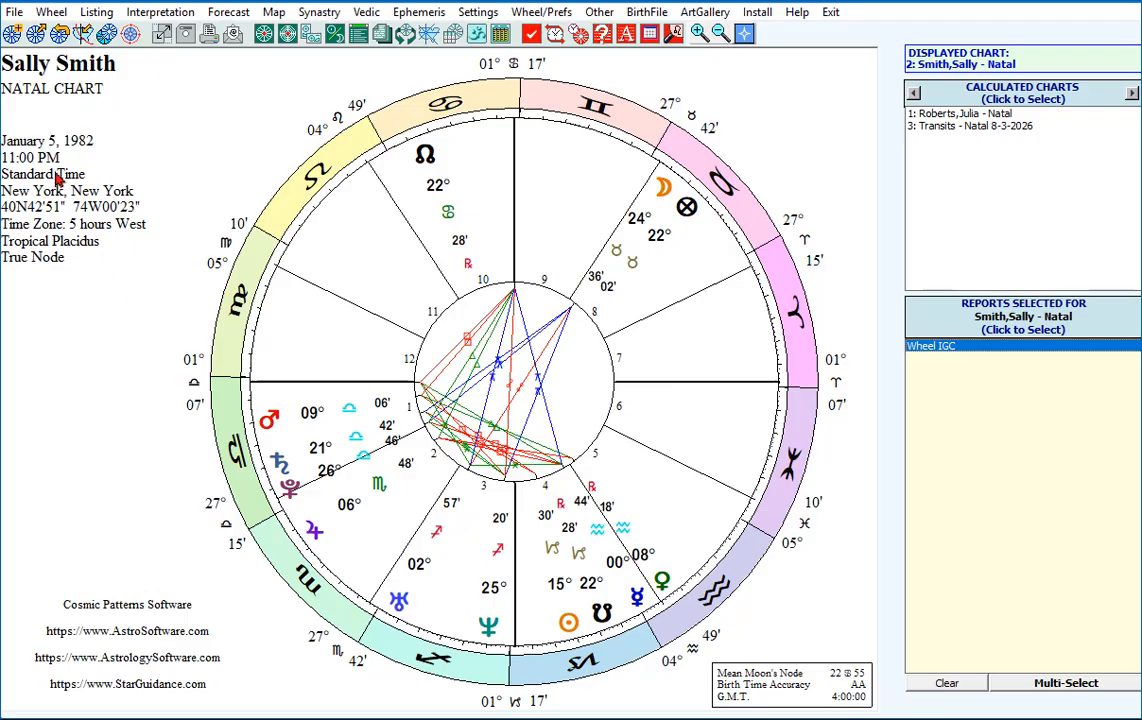
Add a current transit chart to the calculated charts using the quick selection.
left_click(12, 34)
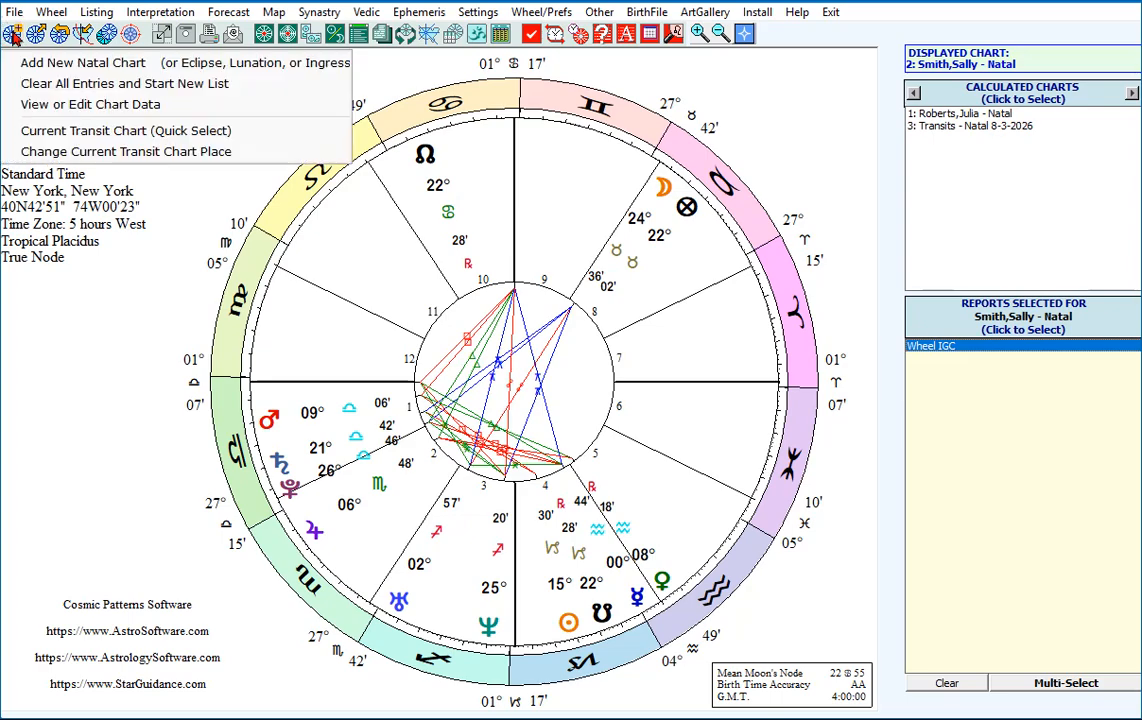
left_click(80, 134)
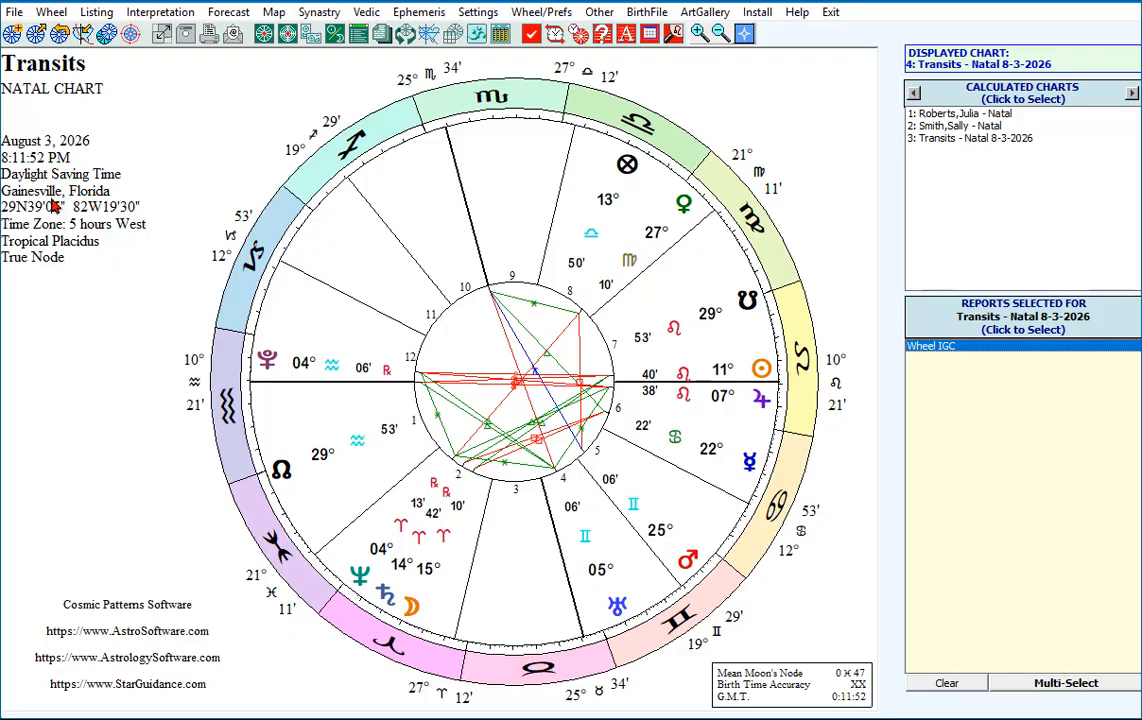
Inspect the place setting used for the current transit chart and dismiss it.
left_click(12, 34)
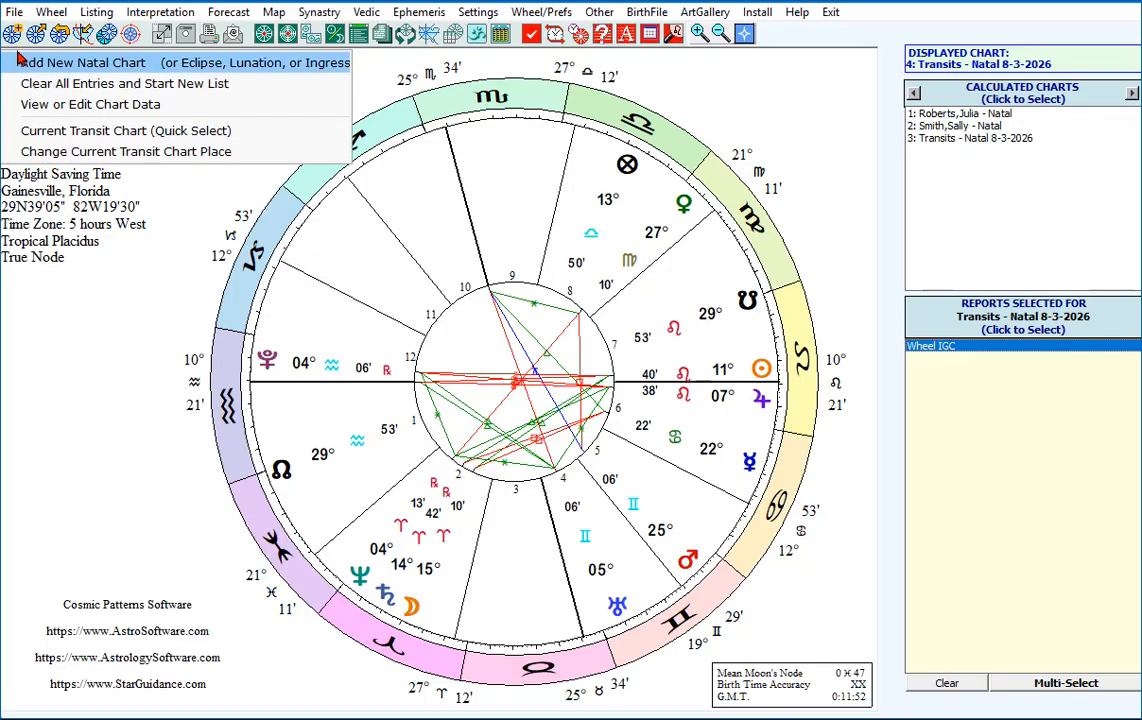
left_click(113, 151)
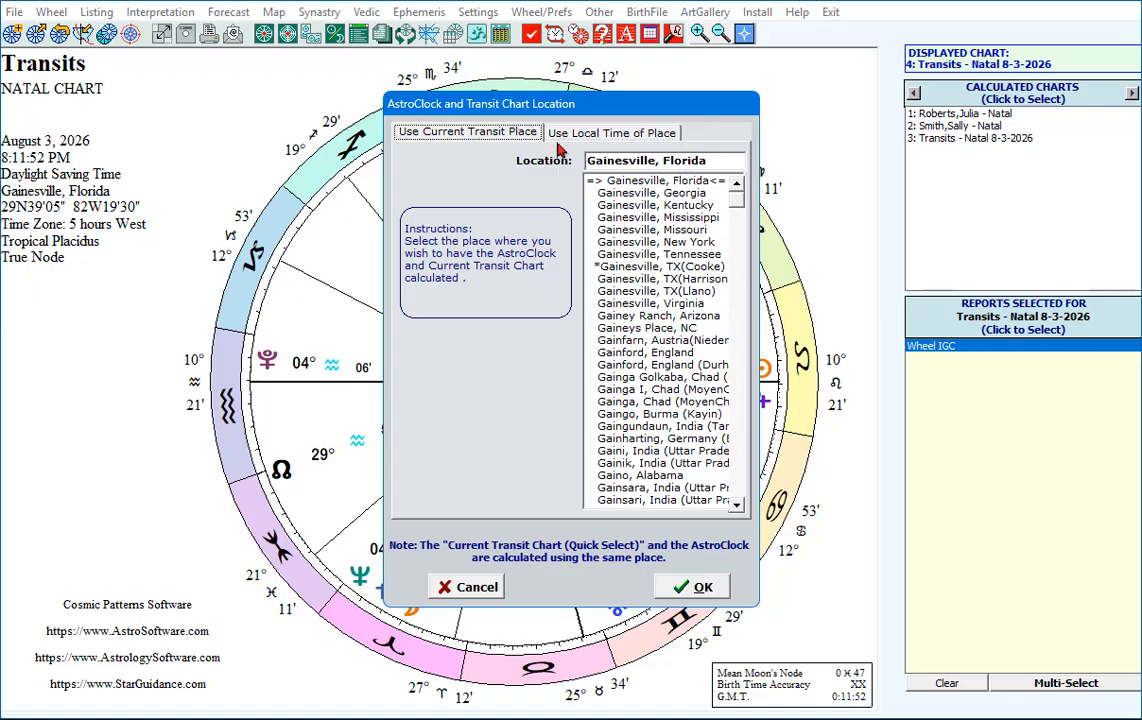
left_click_drag(708, 160, 524, 158)
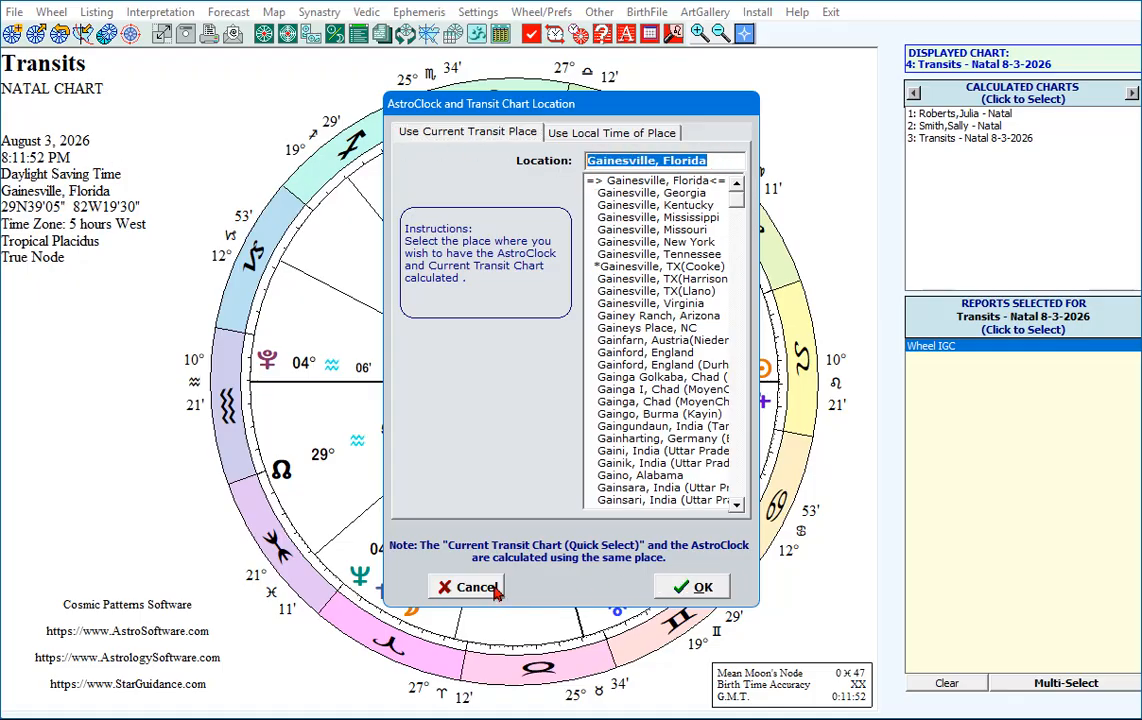
left_click(452, 587)
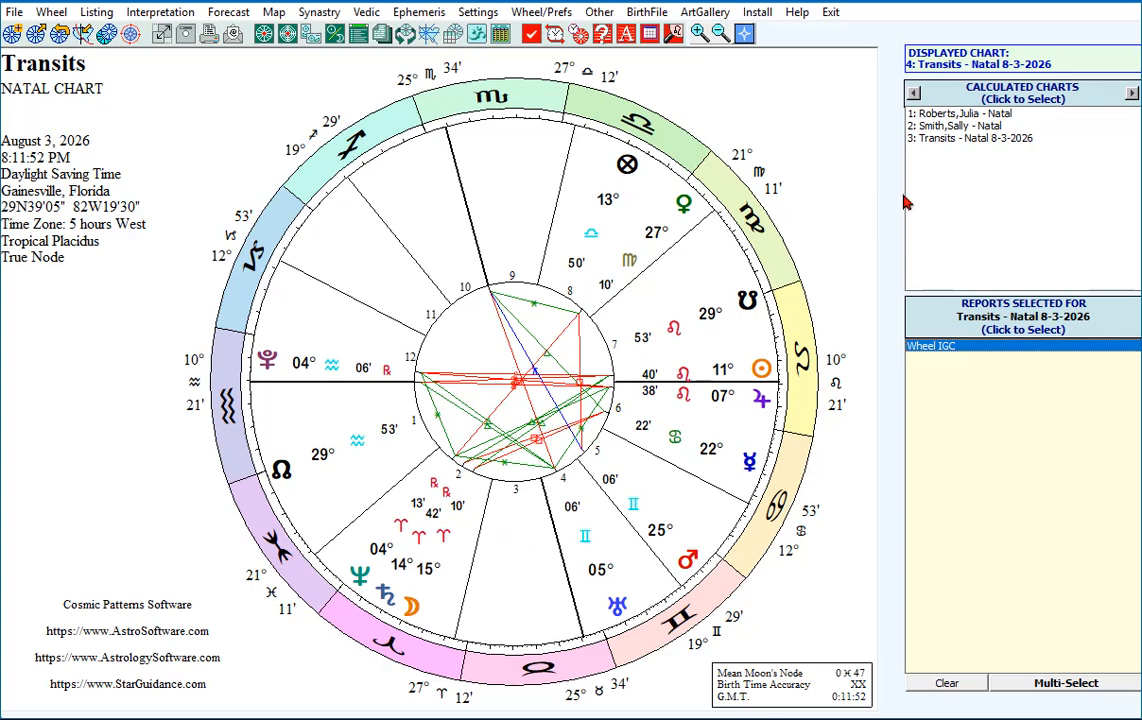
Create a BiWheel for natal chart 2, with that chart in the inner ring and transit chart 3 in the outer ring.
left_click(927, 128)
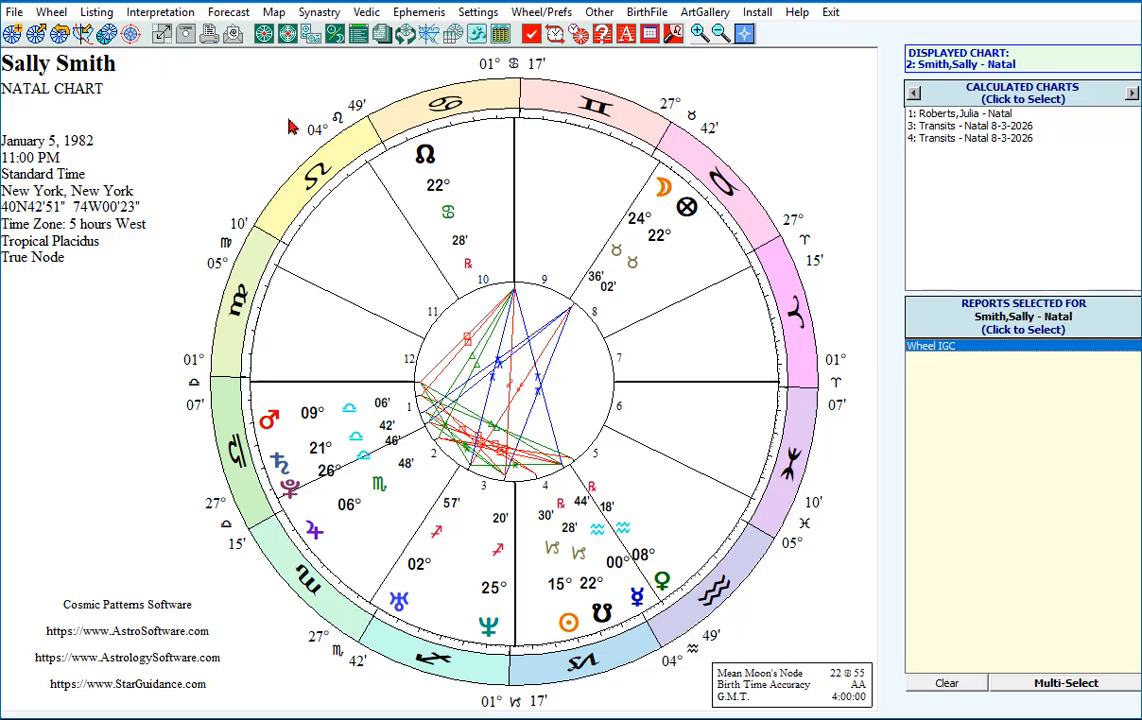
left_click(287, 36)
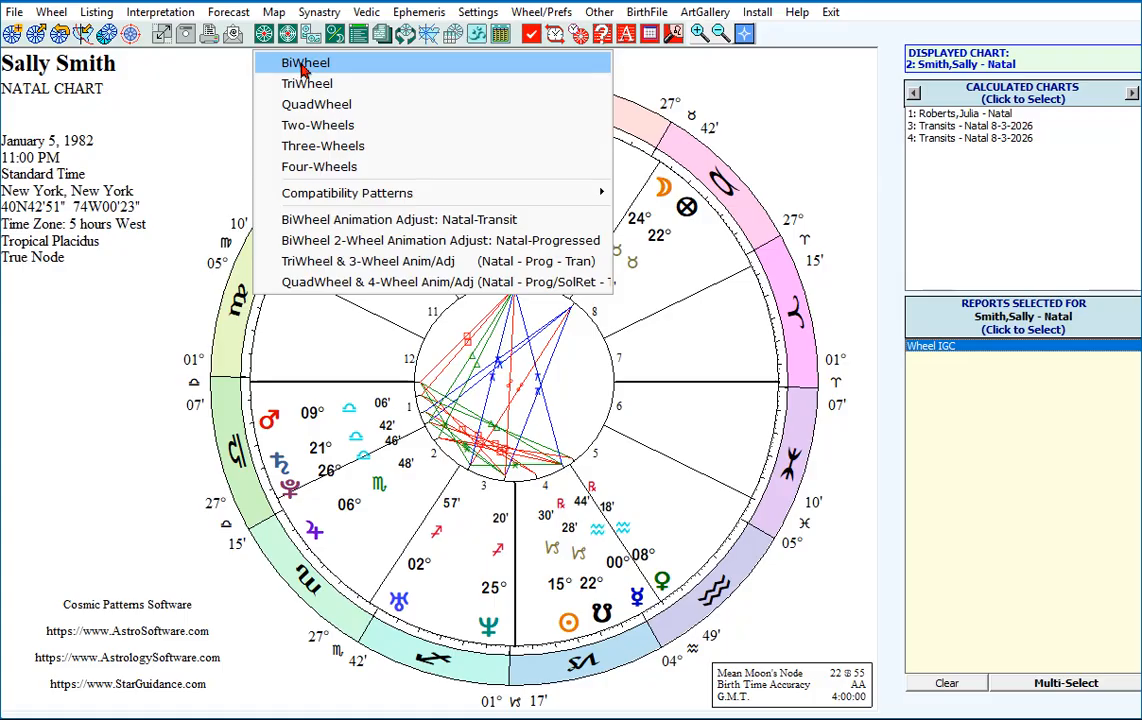
left_click(304, 64)
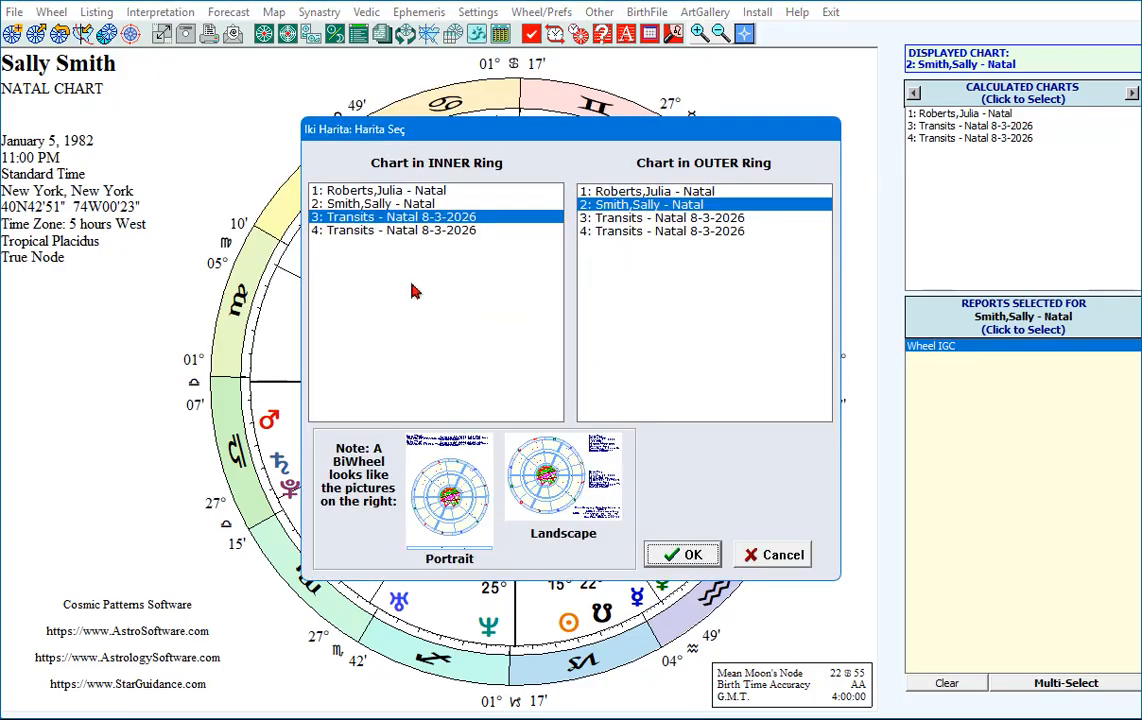
left_click(390, 204)
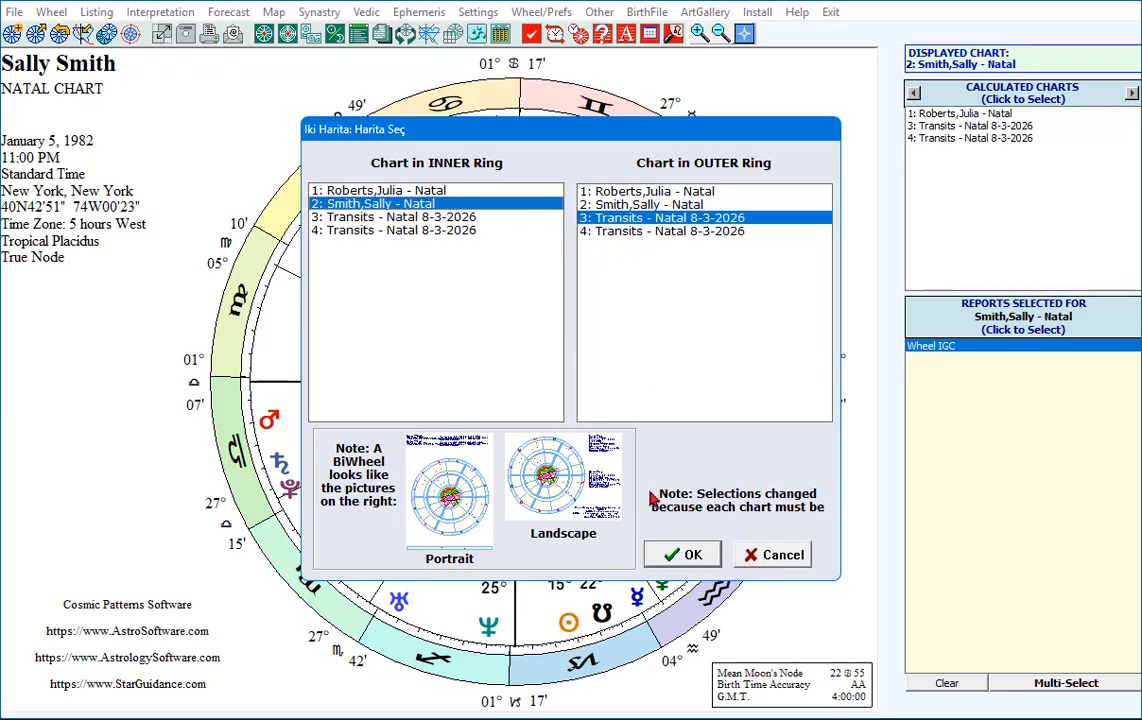
left_click(688, 552)
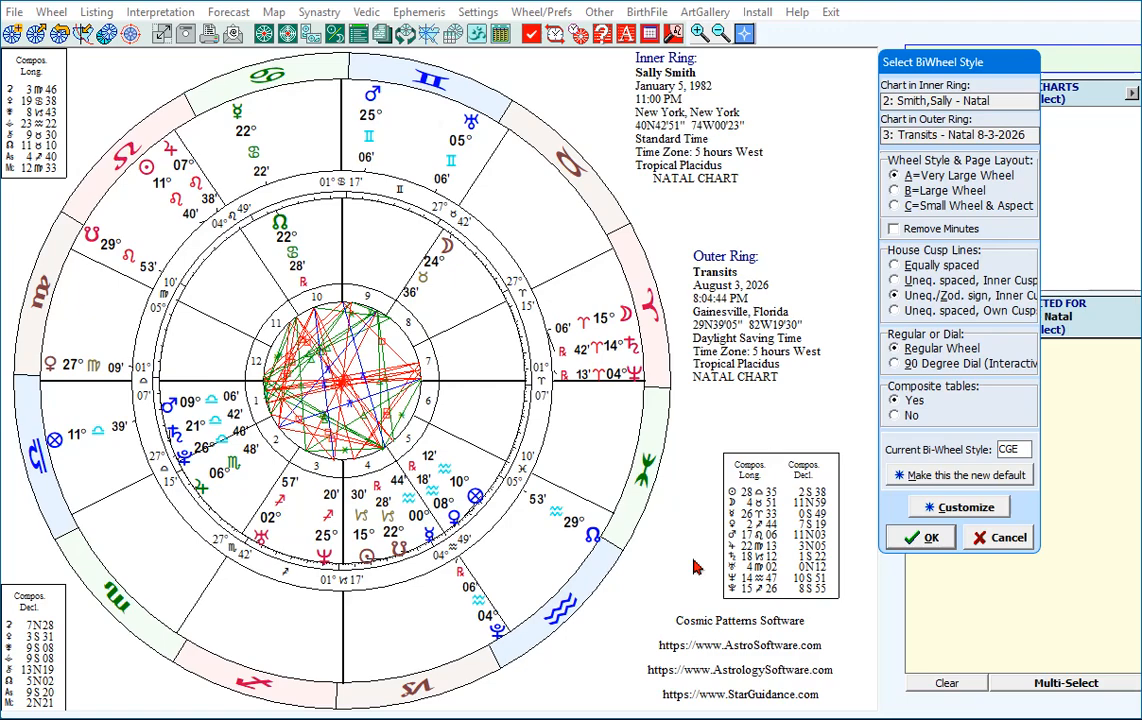
left_click(925, 540)
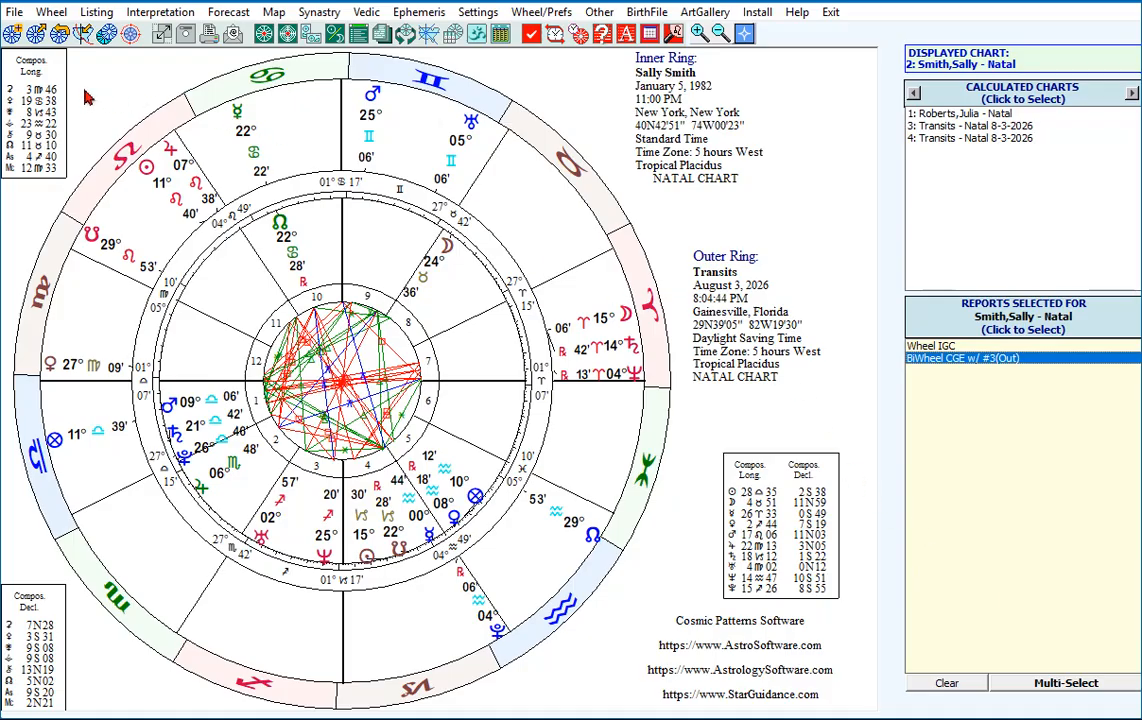
Start a new natal chart entry and enter the person's last and first name.
left_click(11, 35)
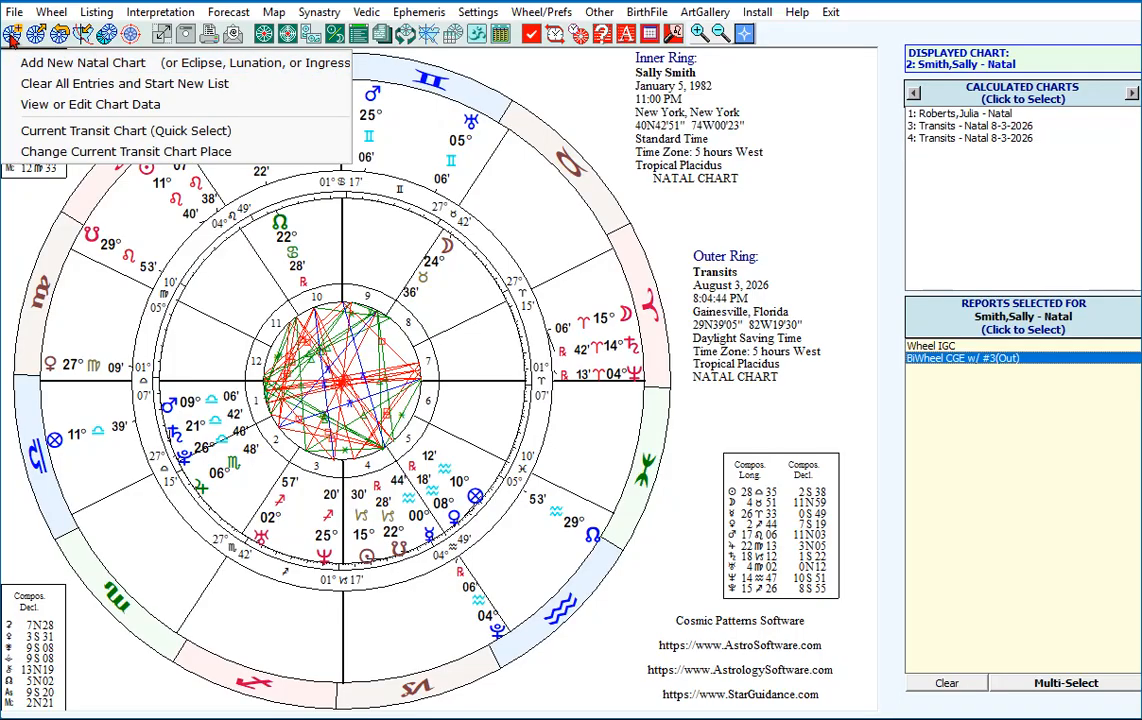
left_click(28, 64)
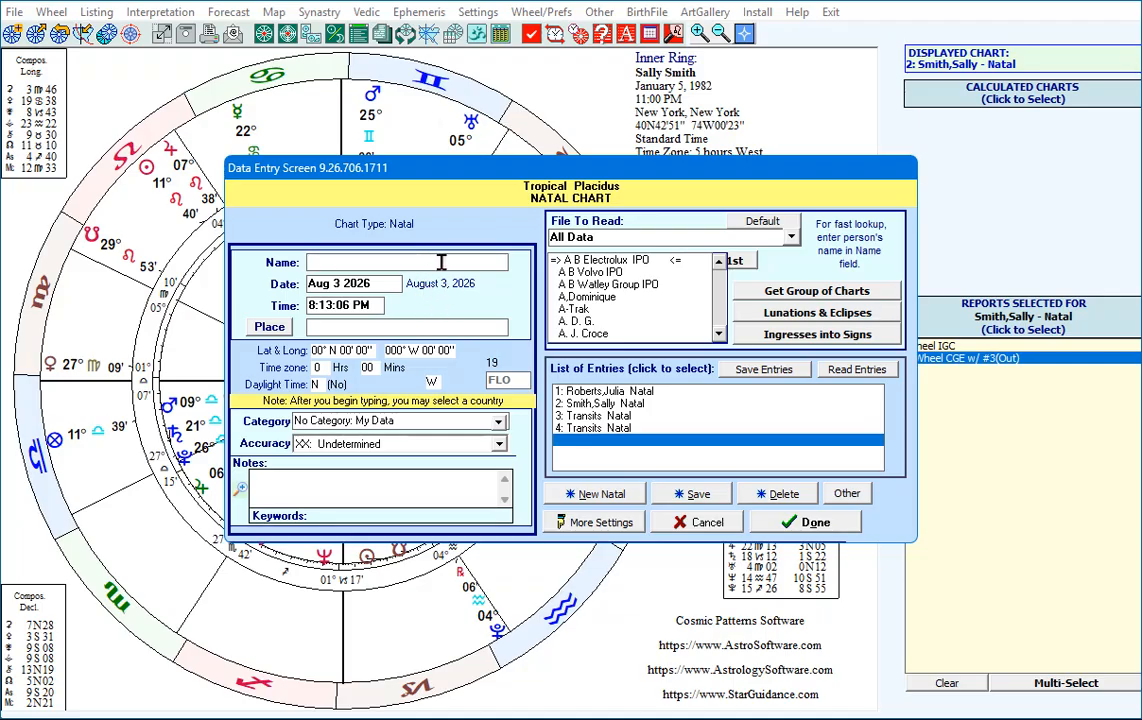
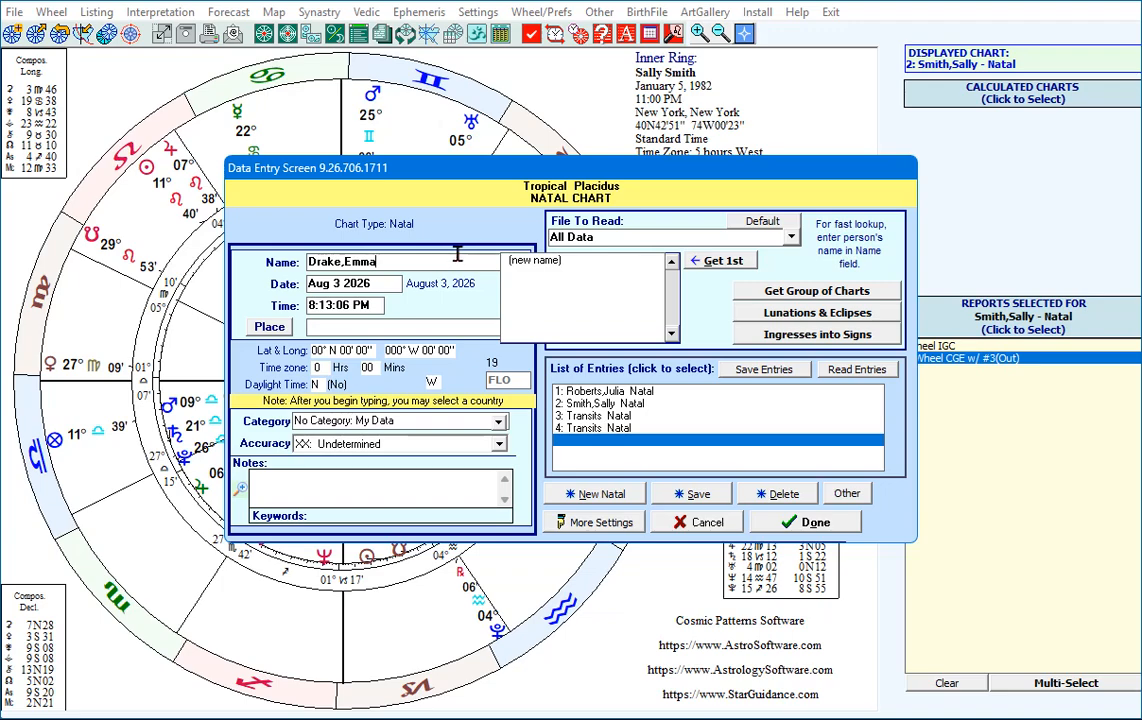
Enter the person's birth date for the new natal chart and set the birth time to 23:00.
key("Return")
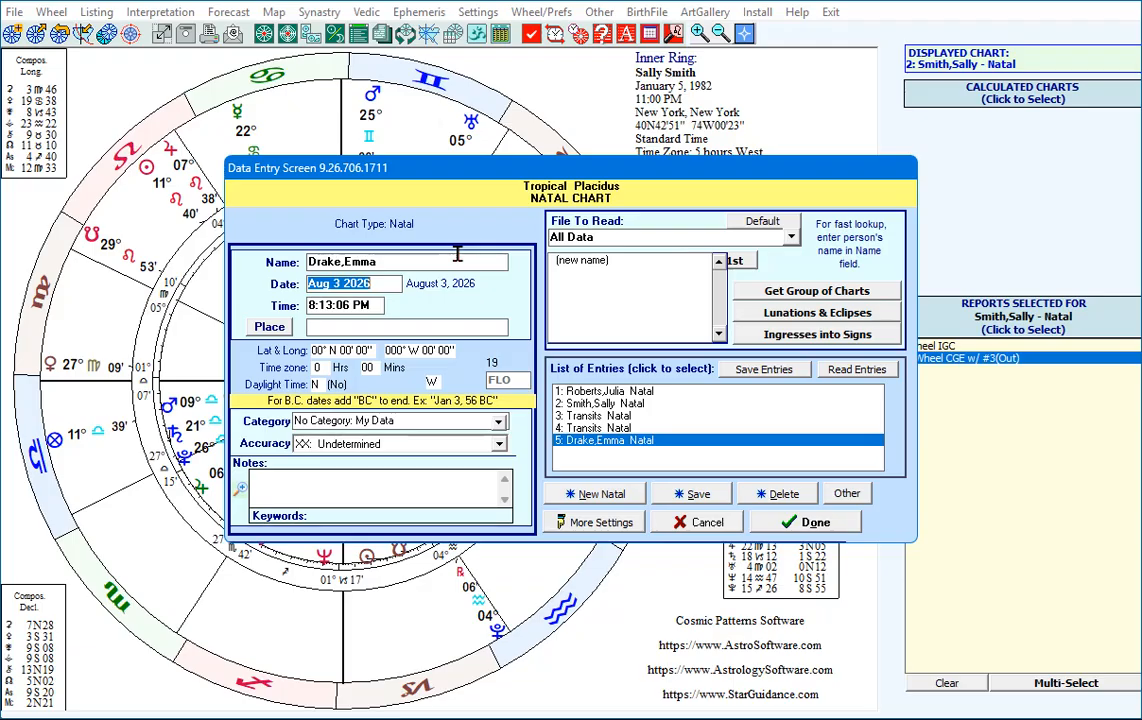
type("Octo")
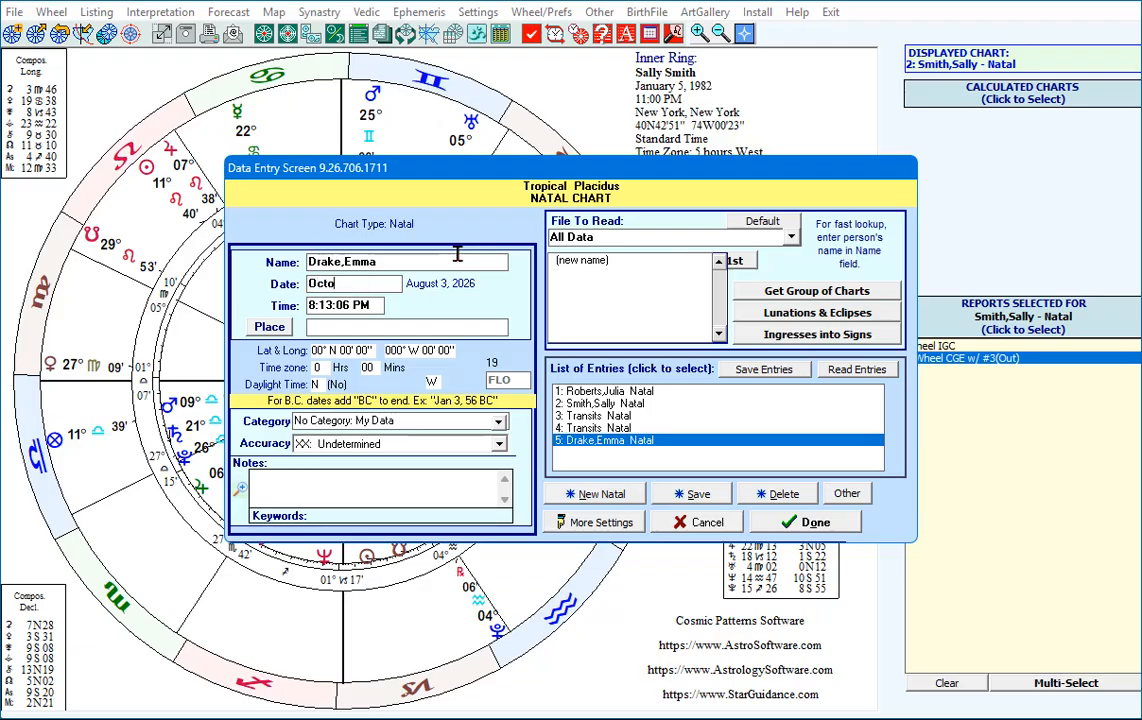
type("ber 23 ")
type("29")
type("90")
key("BackSpace")
key("BackSpace")
key("BackSpace")
key("BackSpace")
type("1990")
key("Tab")
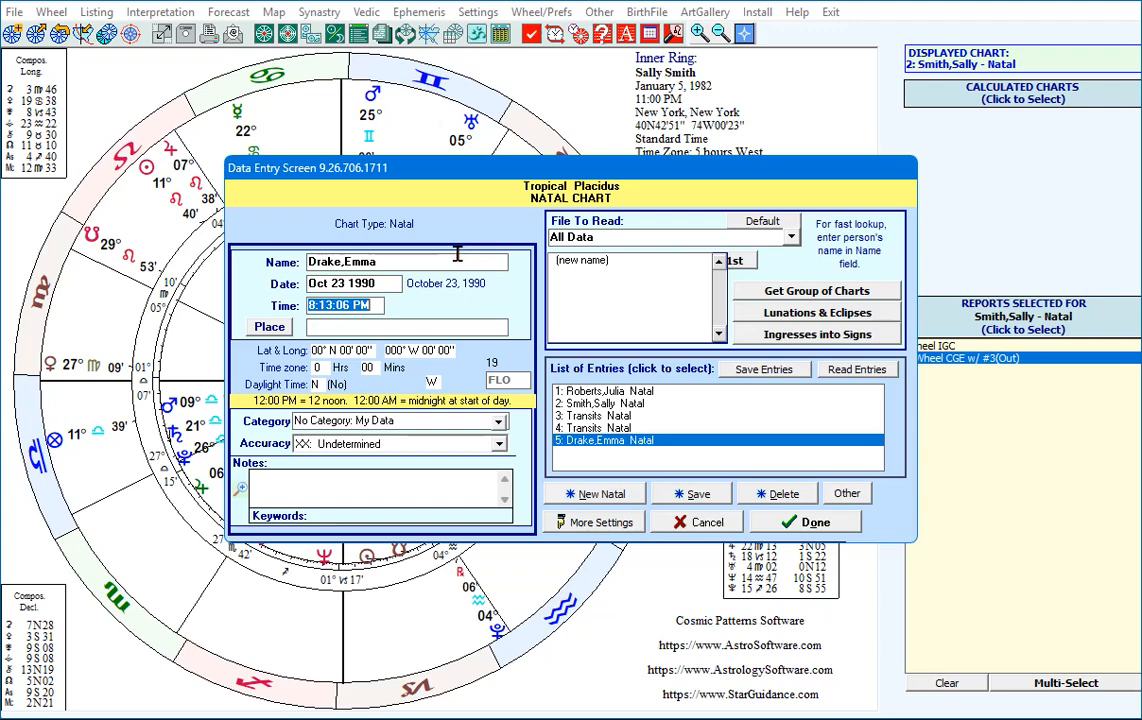
type("23:00")
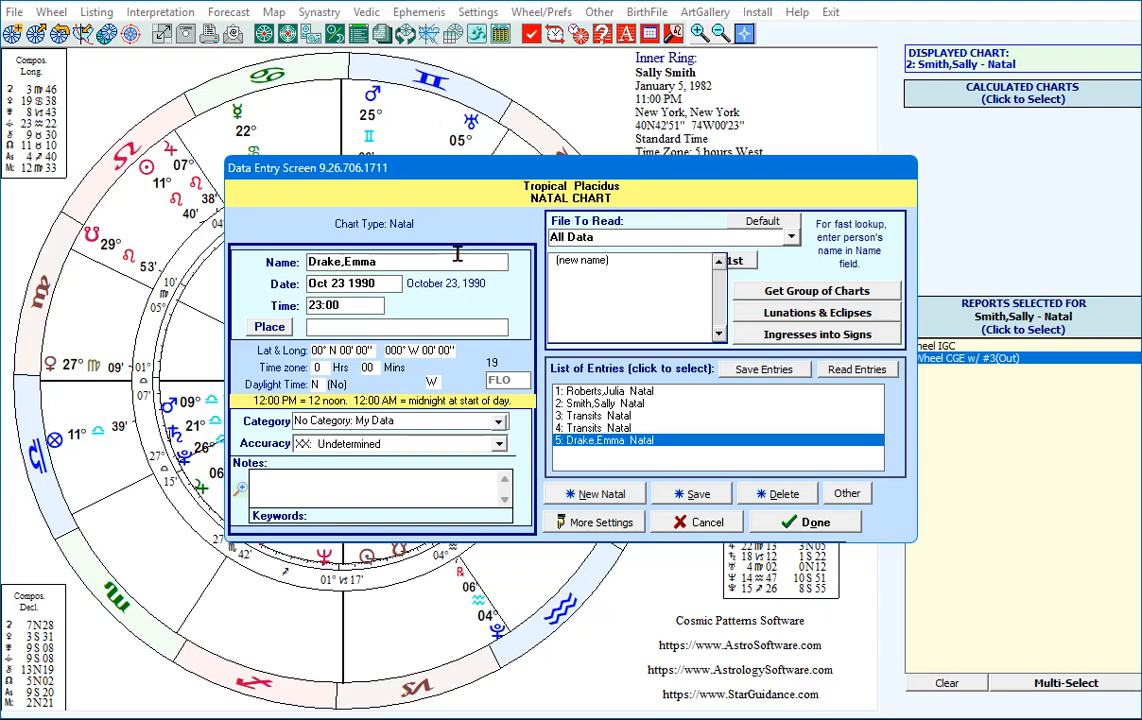
key("Tab")
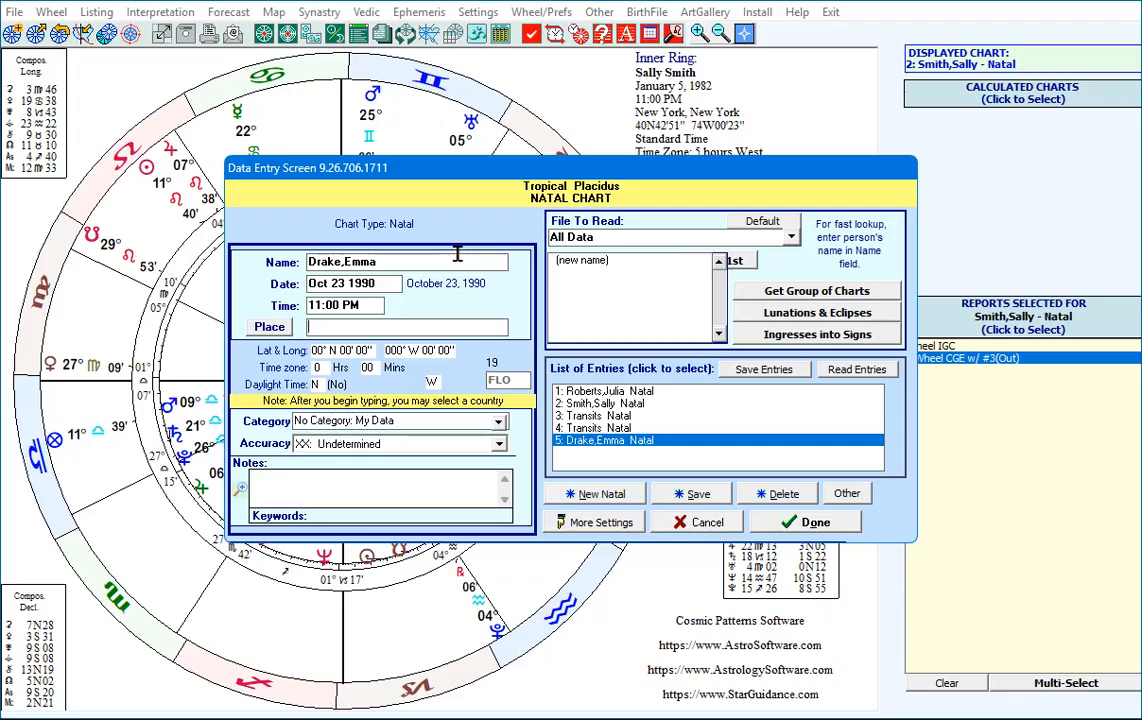
Set the birth place of the new natal chart to Miami, Florida from the atlas.
type("Miani")
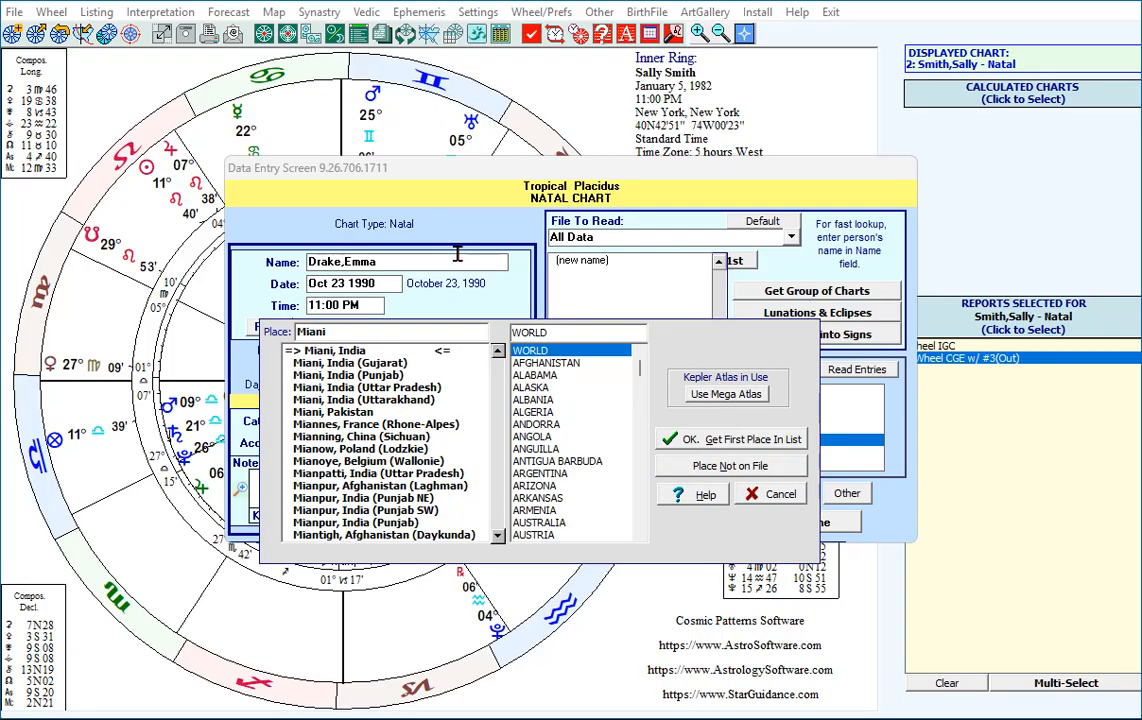
type(",")
type("F")
key("BackSpace")
key("BackSpace")
key("BackSpace")
key("BackSpace")
key("BackSpace")
key("BackSpace")
key("BackSpace")
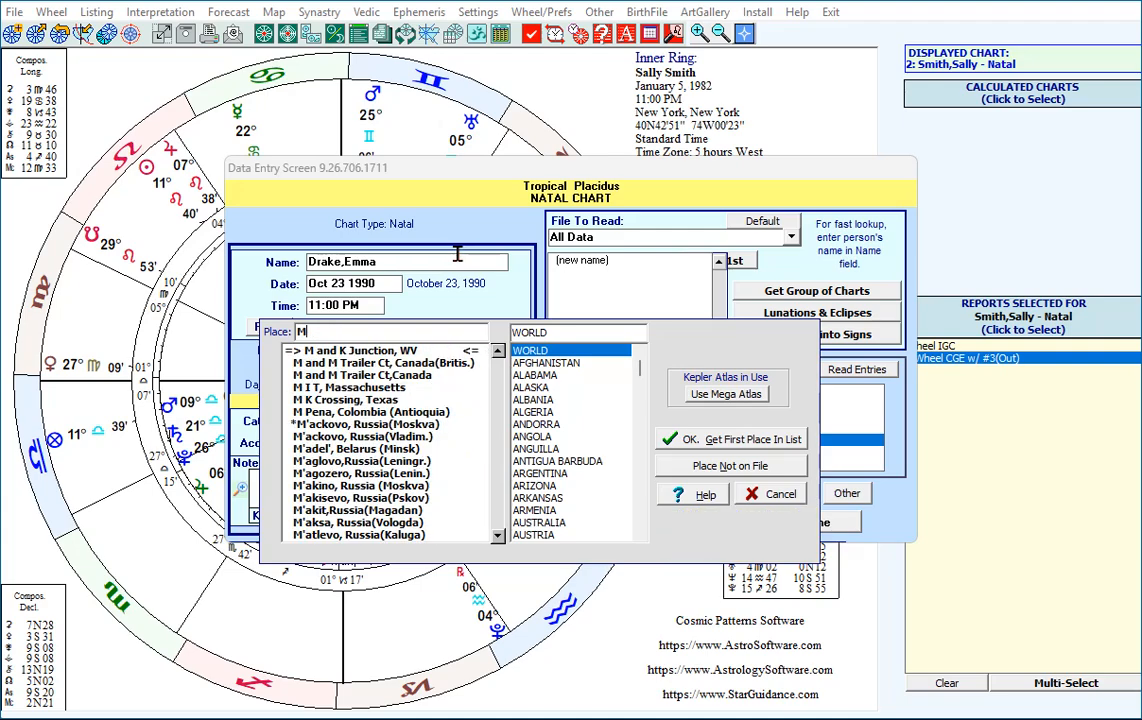
type("i")
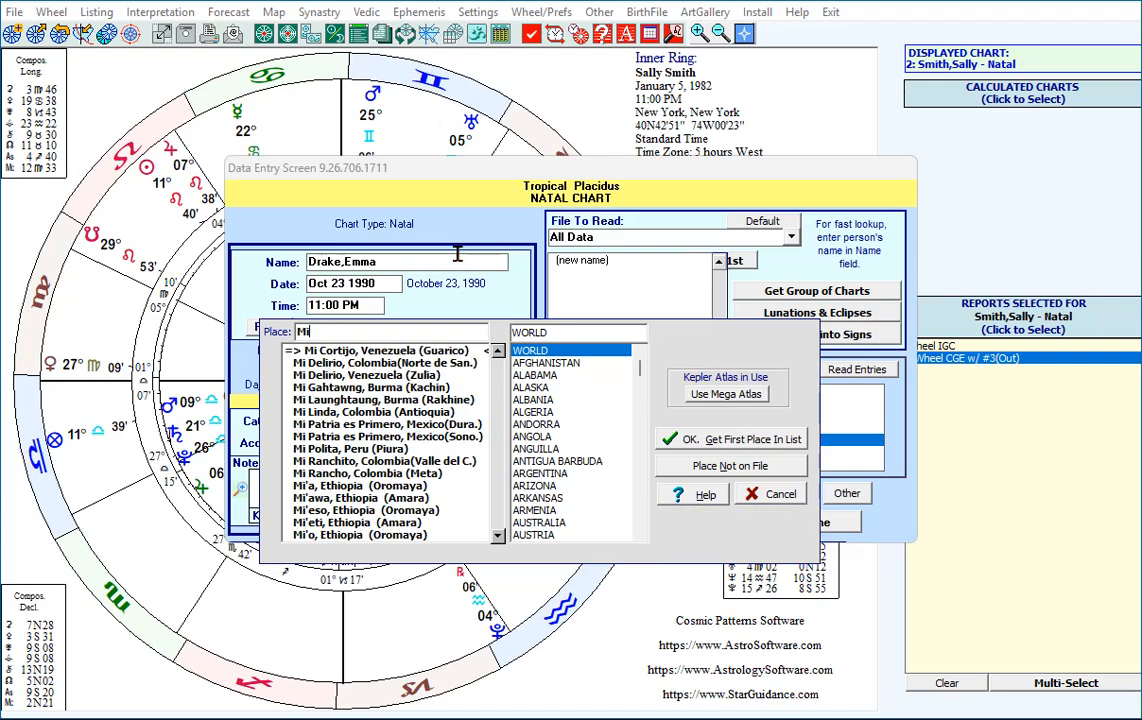
type("ami")
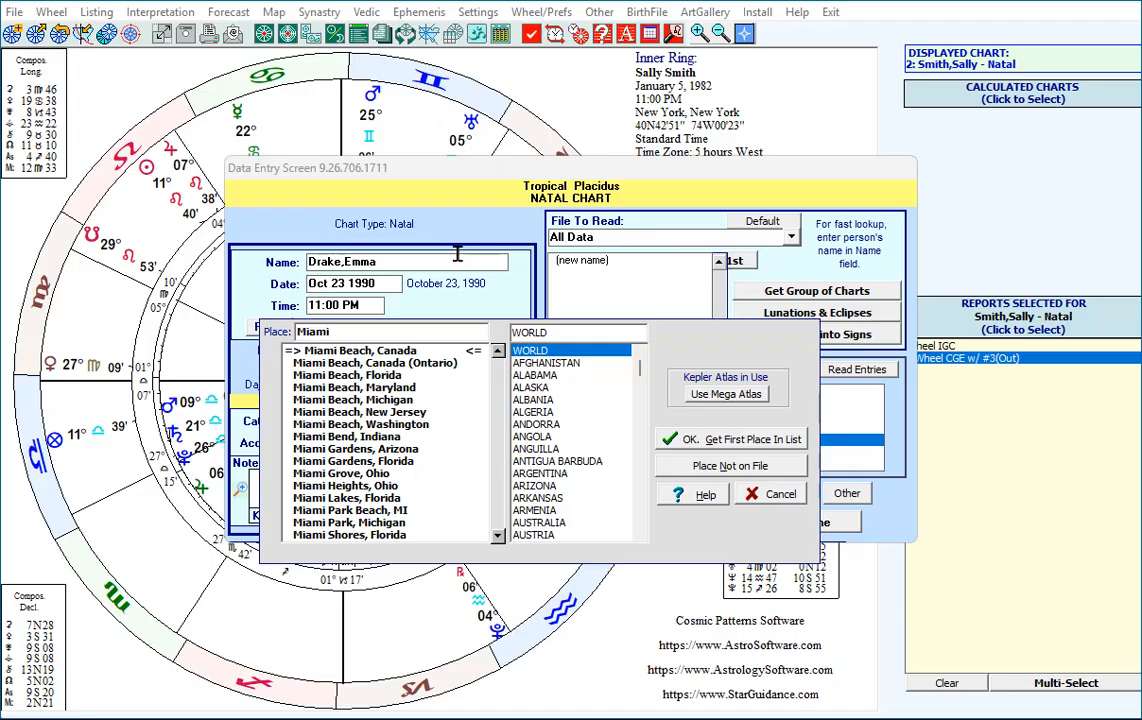
type(", F")
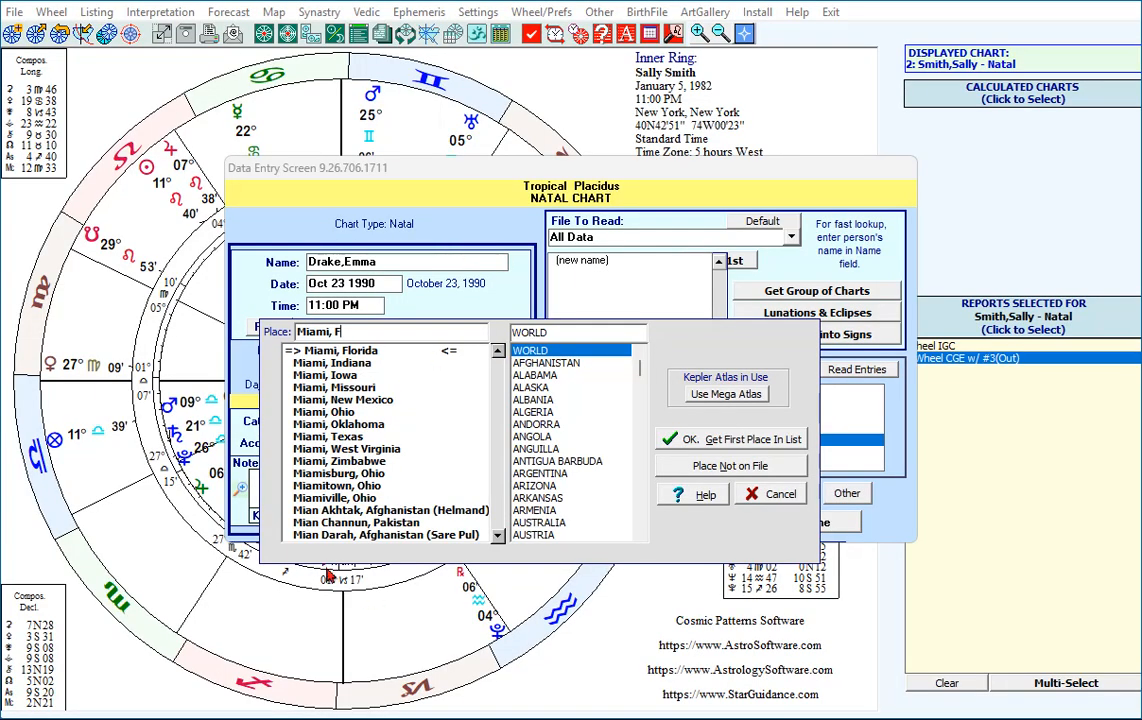
left_click(357, 356)
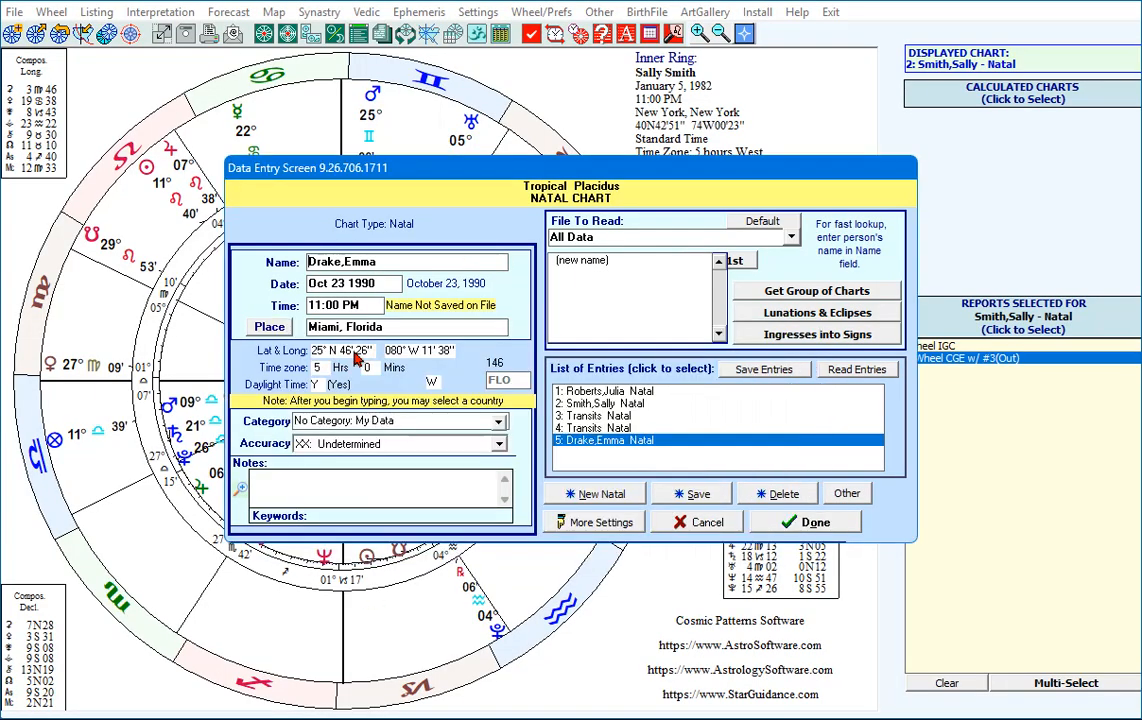
Finish the natal chart entry and save its data to file.
left_click(787, 527)
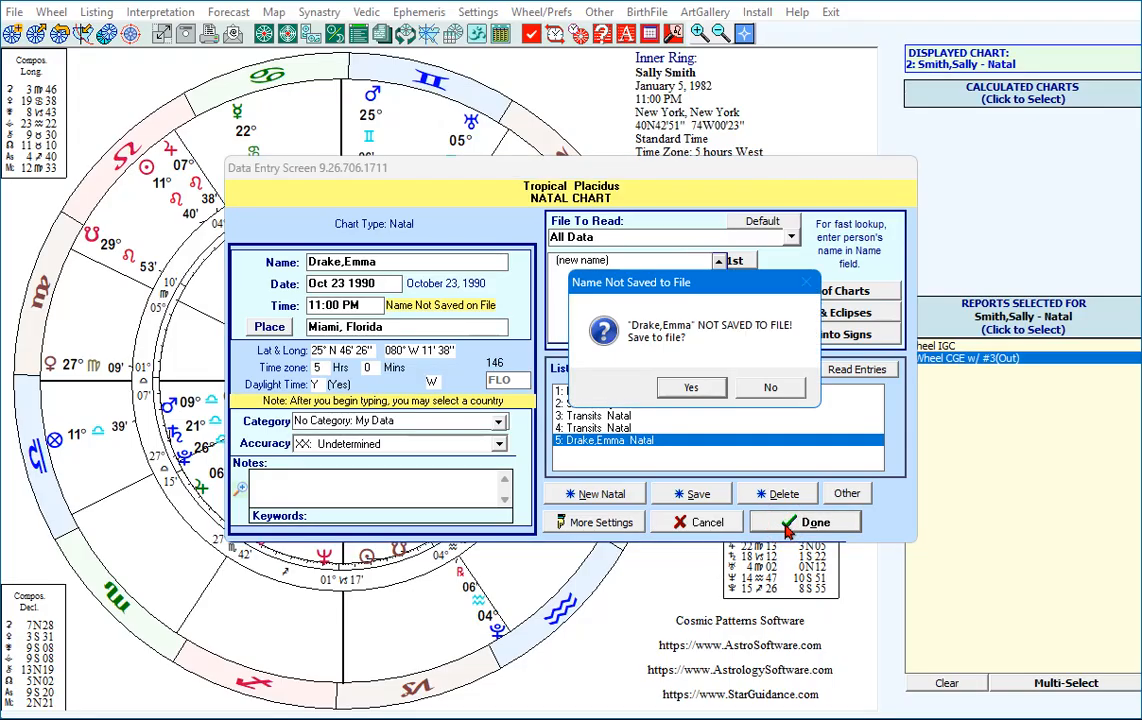
left_click(690, 388)
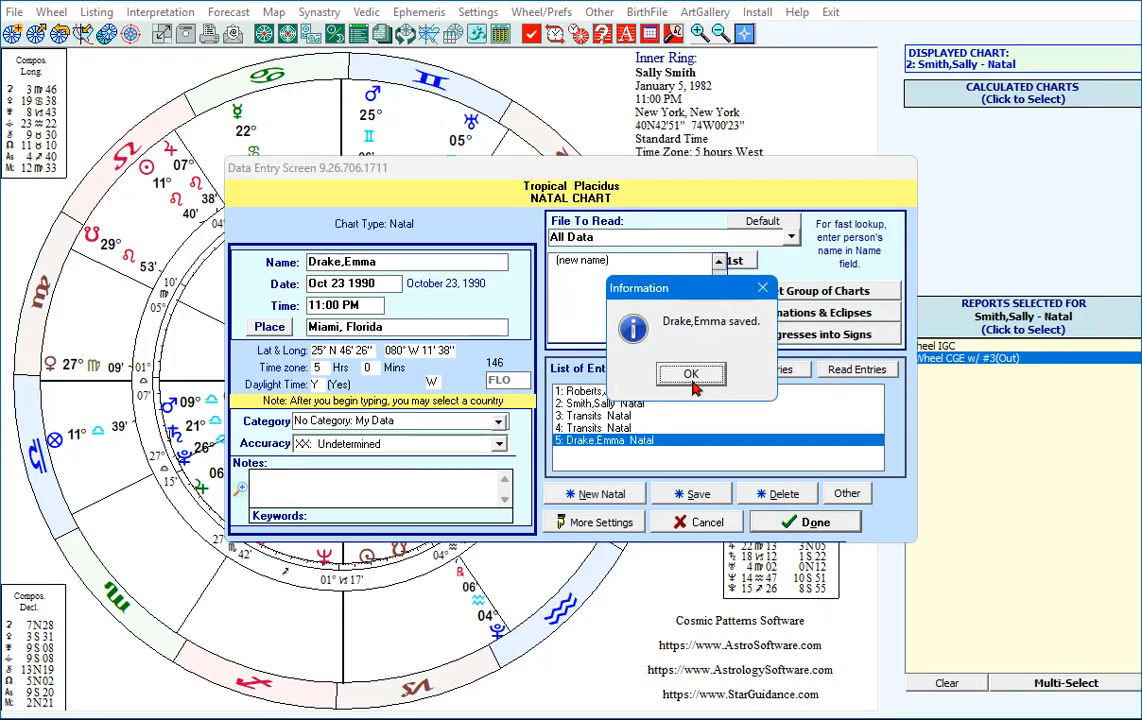
left_click(692, 376)
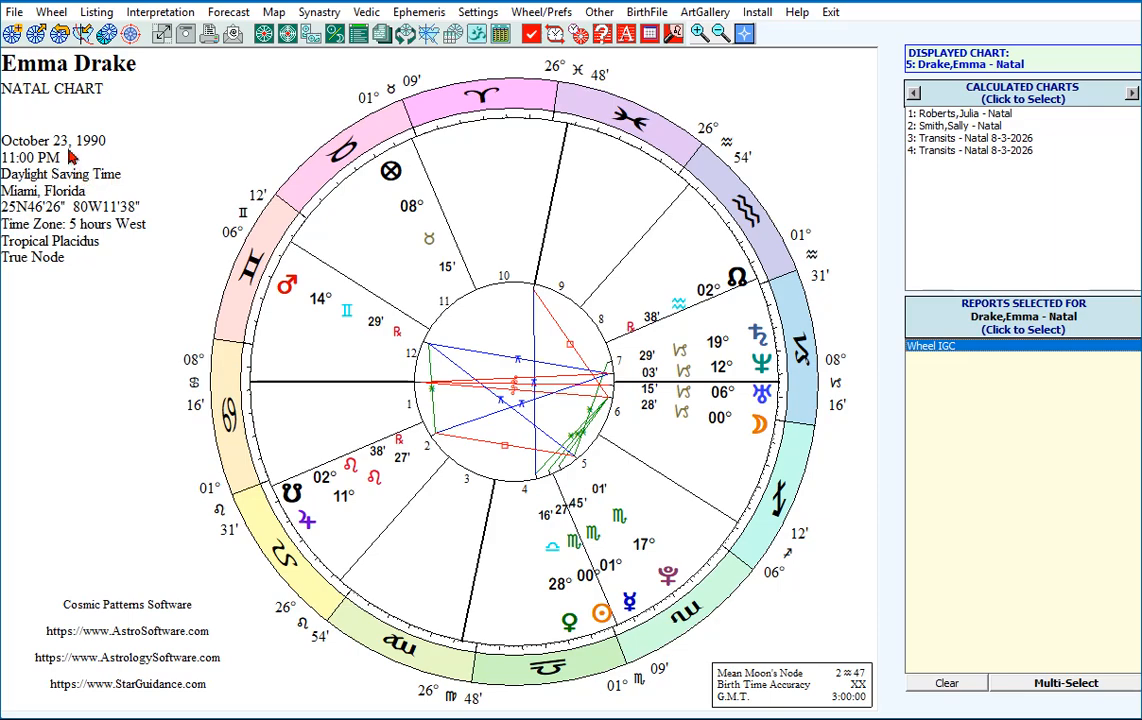
Calculate a Secondary progressed chart from the new natal chart for Aug 3 2026, located in Miami, Florida.
left_click(35, 35)
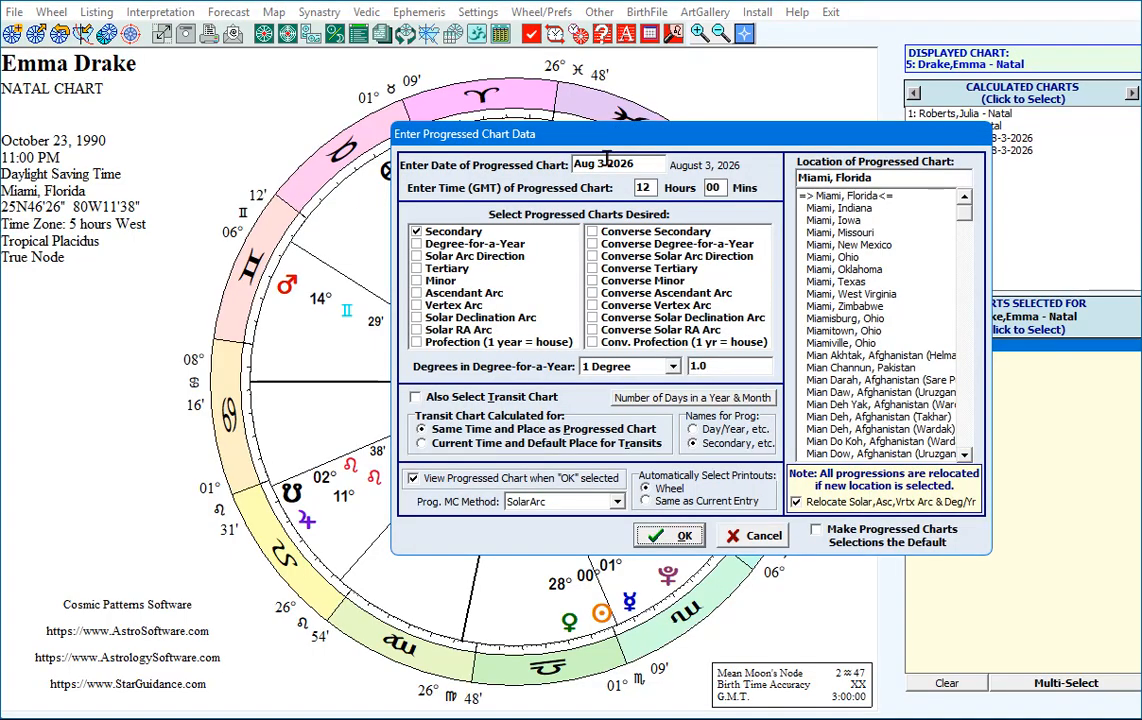
left_click_drag(548, 130, 443, 95)
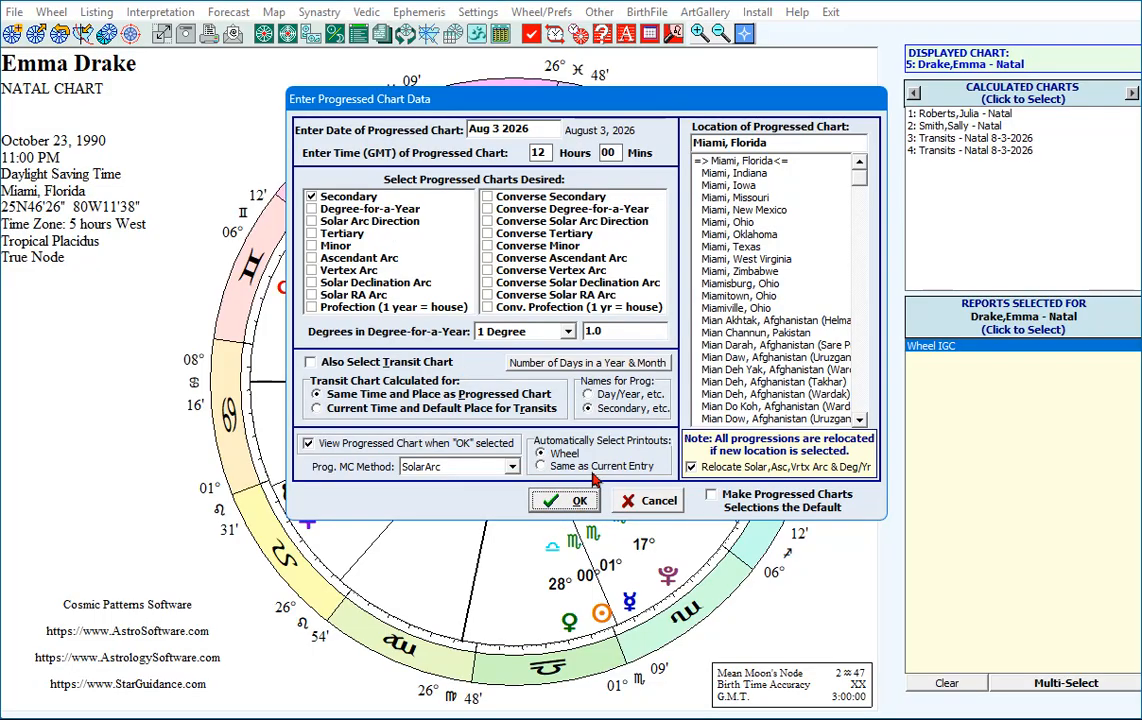
left_click(778, 141)
left_click(568, 502)
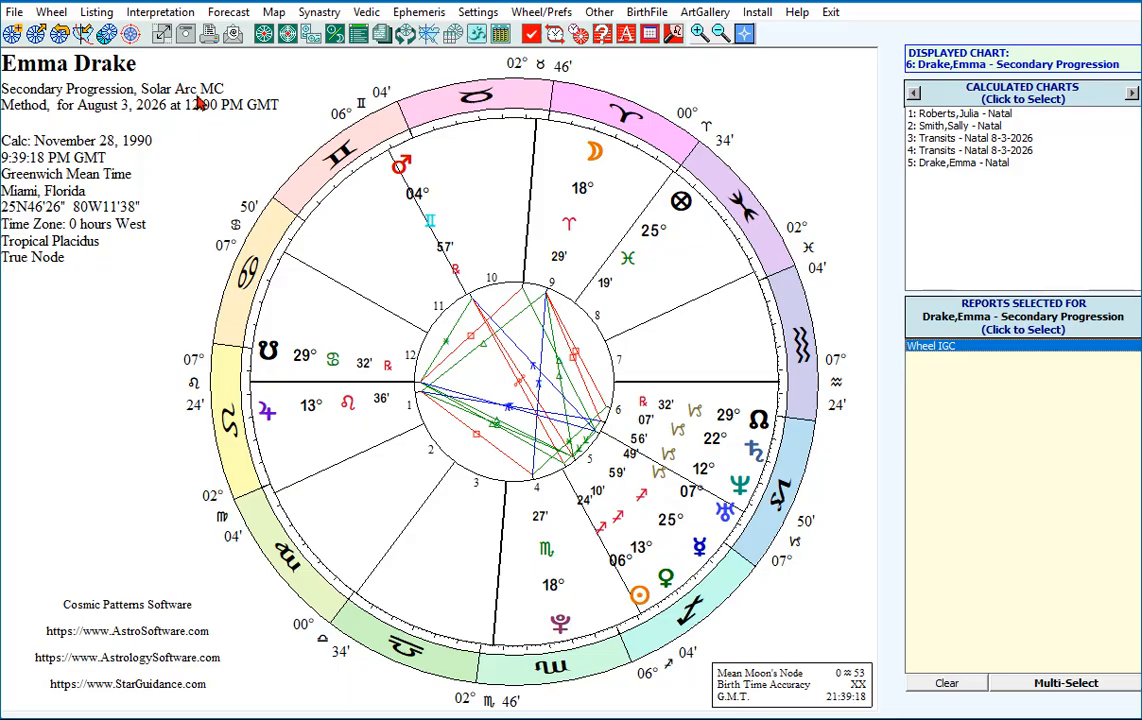
From natal chart 5, calculate one Solar Return for 2026 located in London, England.
left_click(958, 164)
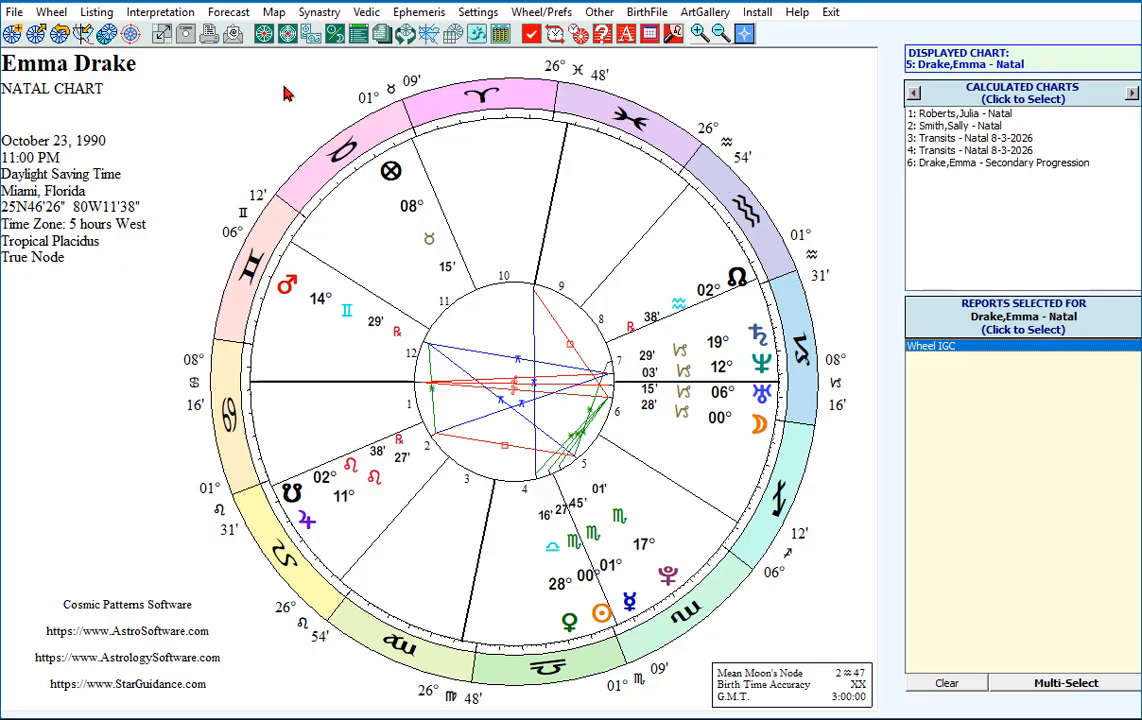
left_click(61, 36)
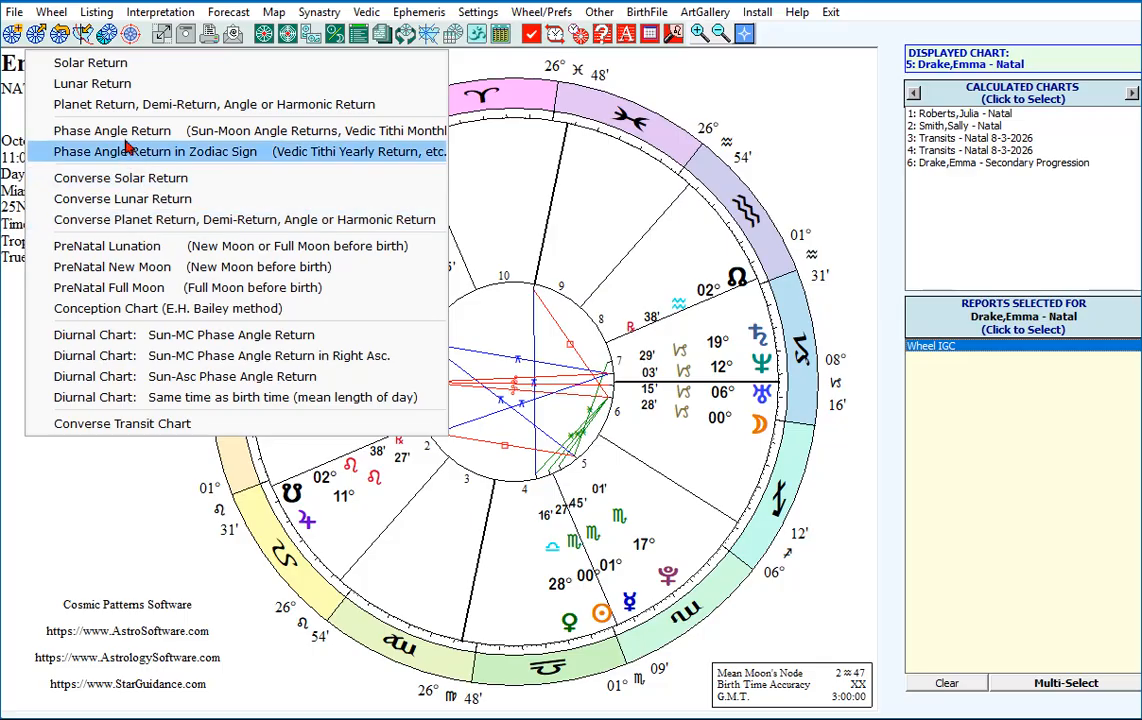
left_click(95, 63)
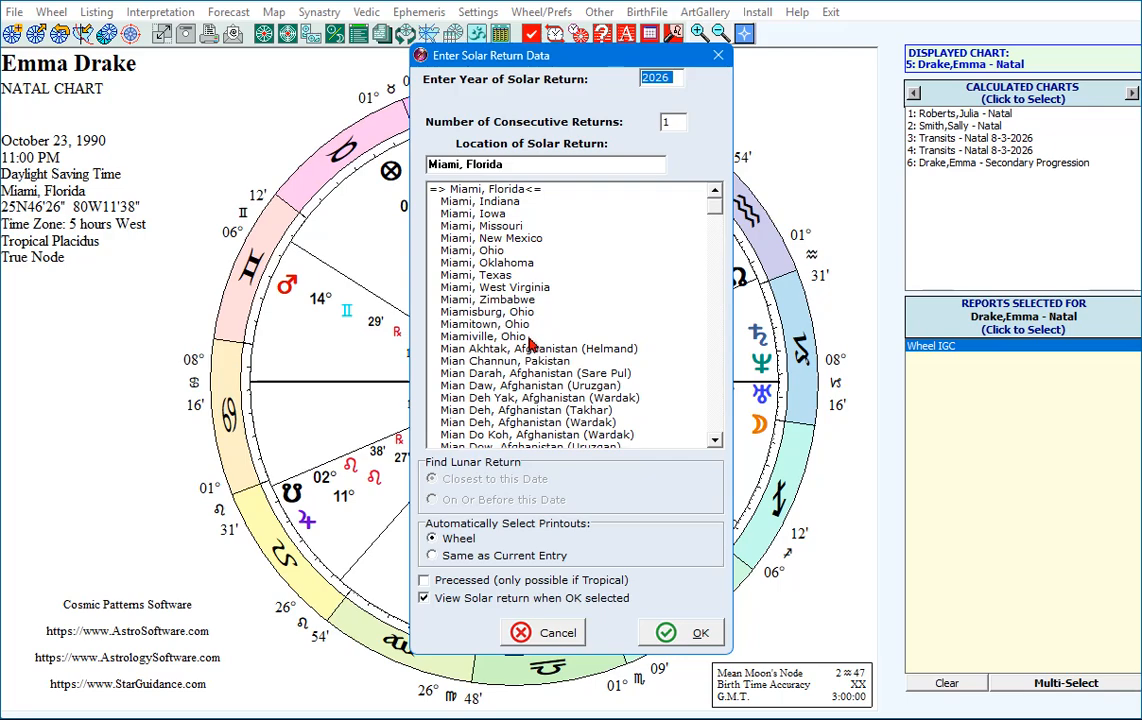
left_click_drag(511, 165, 427, 163)
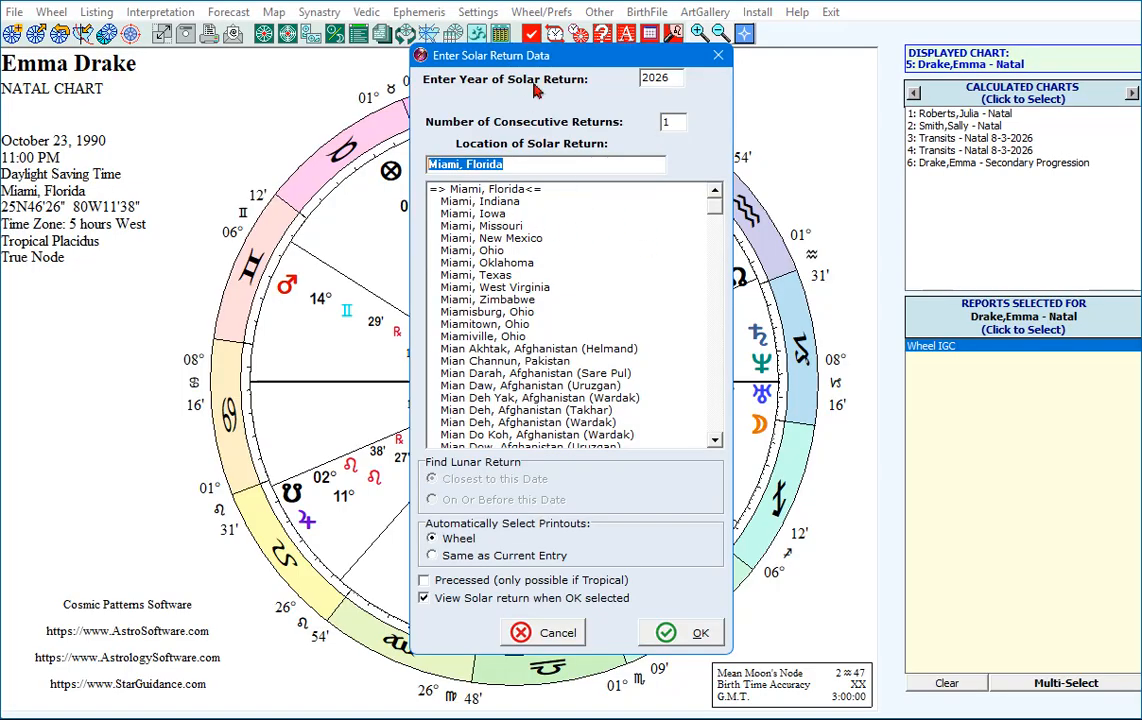
type("Lod")
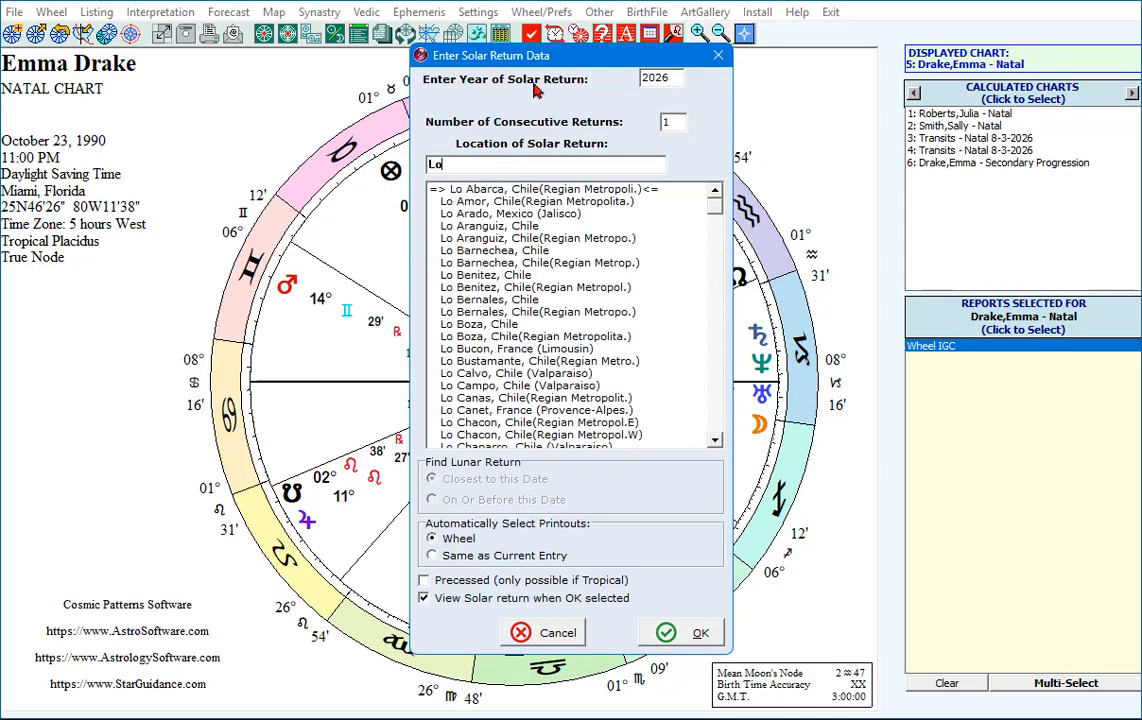
key("BackSpace")
type("ndpn")
key("BackSpace")
key("BackSpace")
type("p")
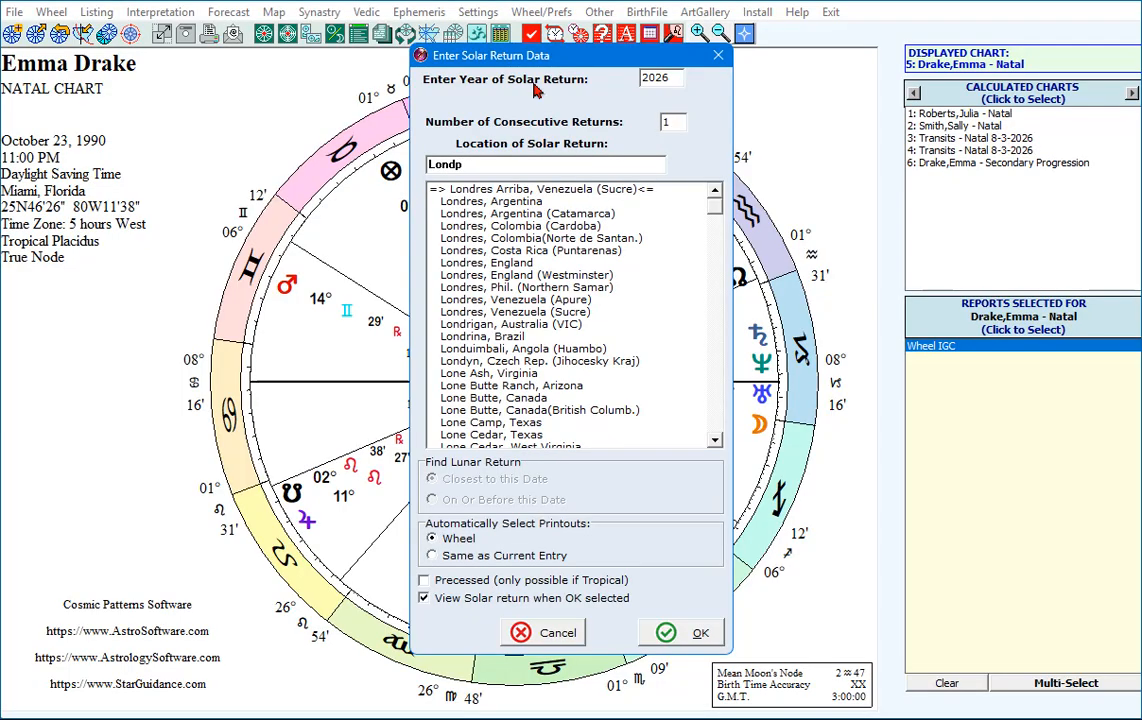
key("BackSpace")
type("on")
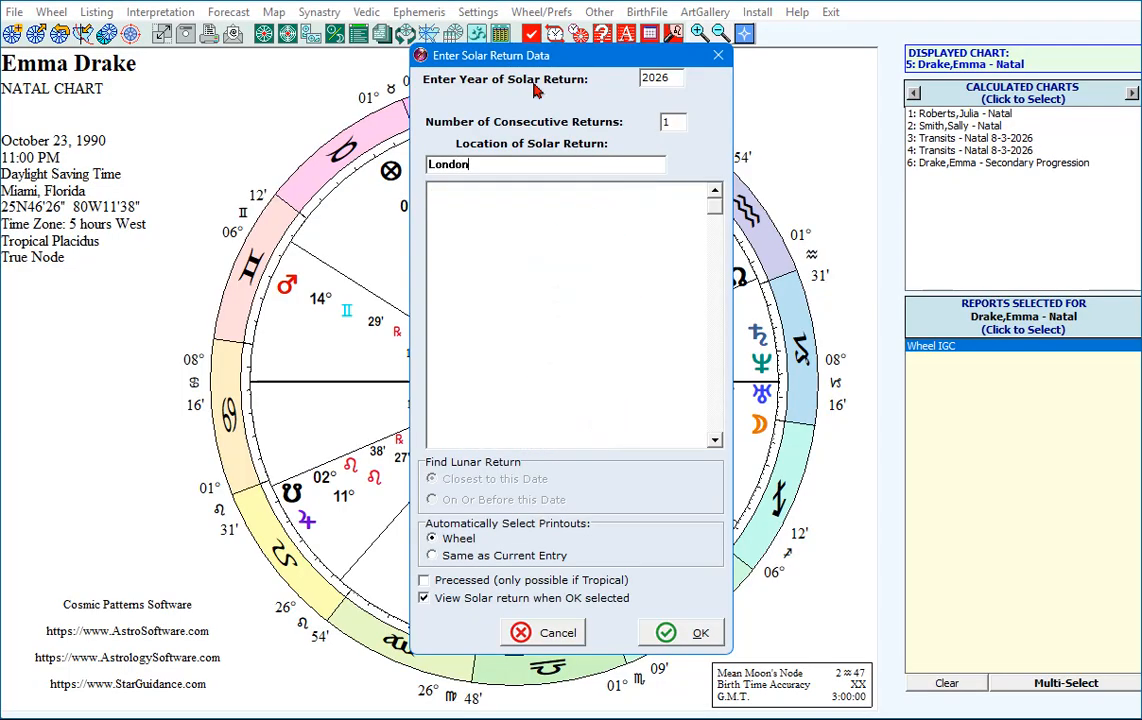
type(", E")
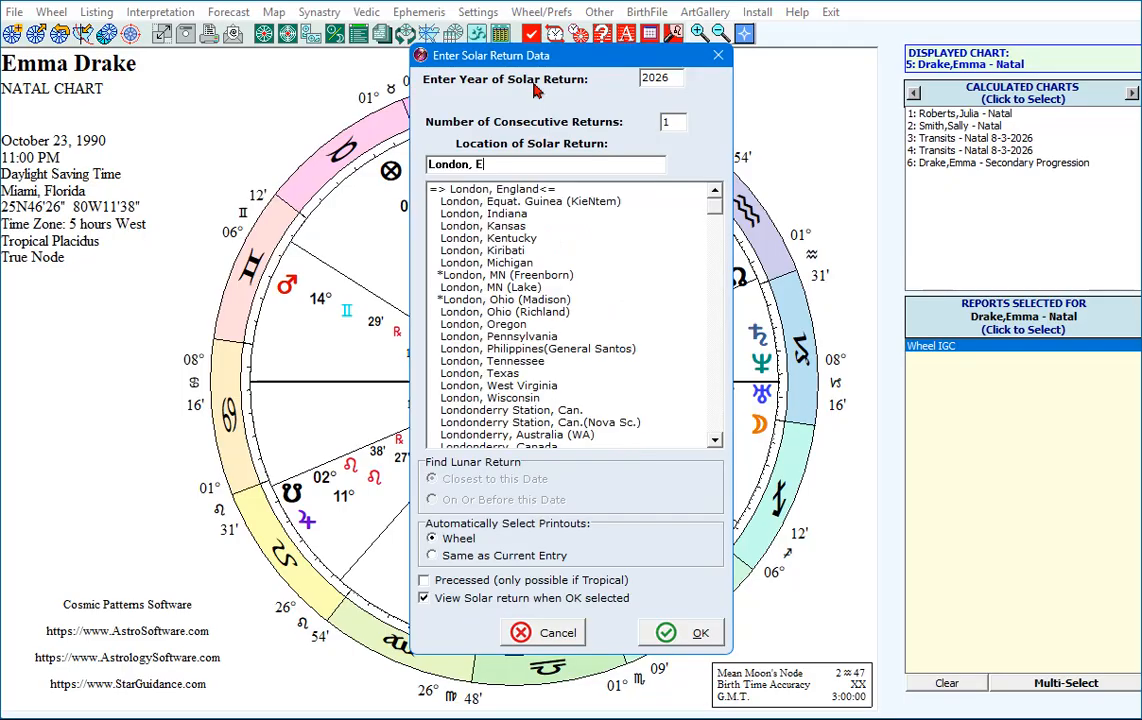
left_click(522, 188)
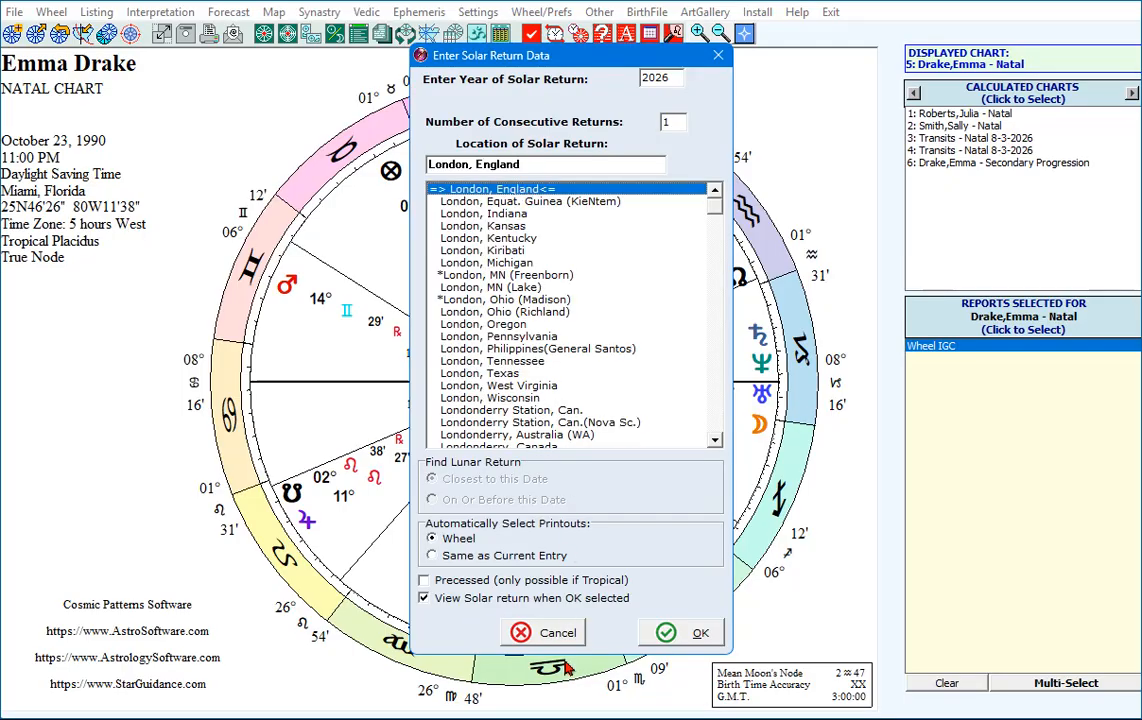
left_click(683, 633)
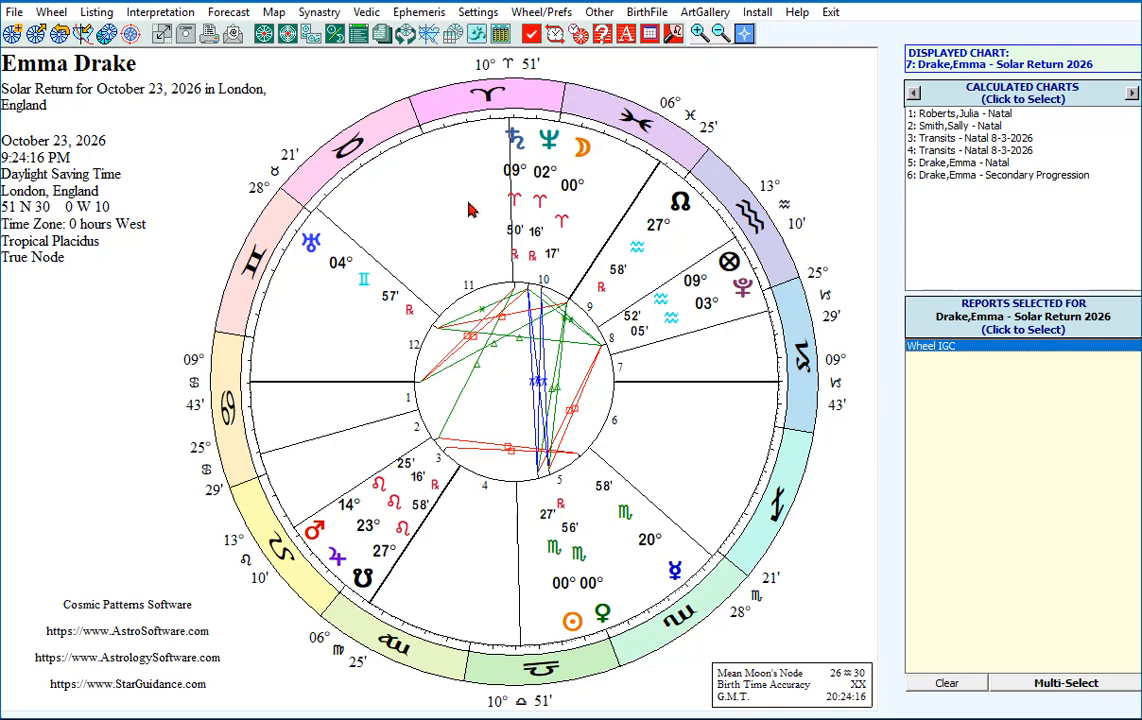
From natal chart 5, calculate one Lunar Return closest to Aug 3 2026, located in Miami, Florida.
left_click(929, 165)
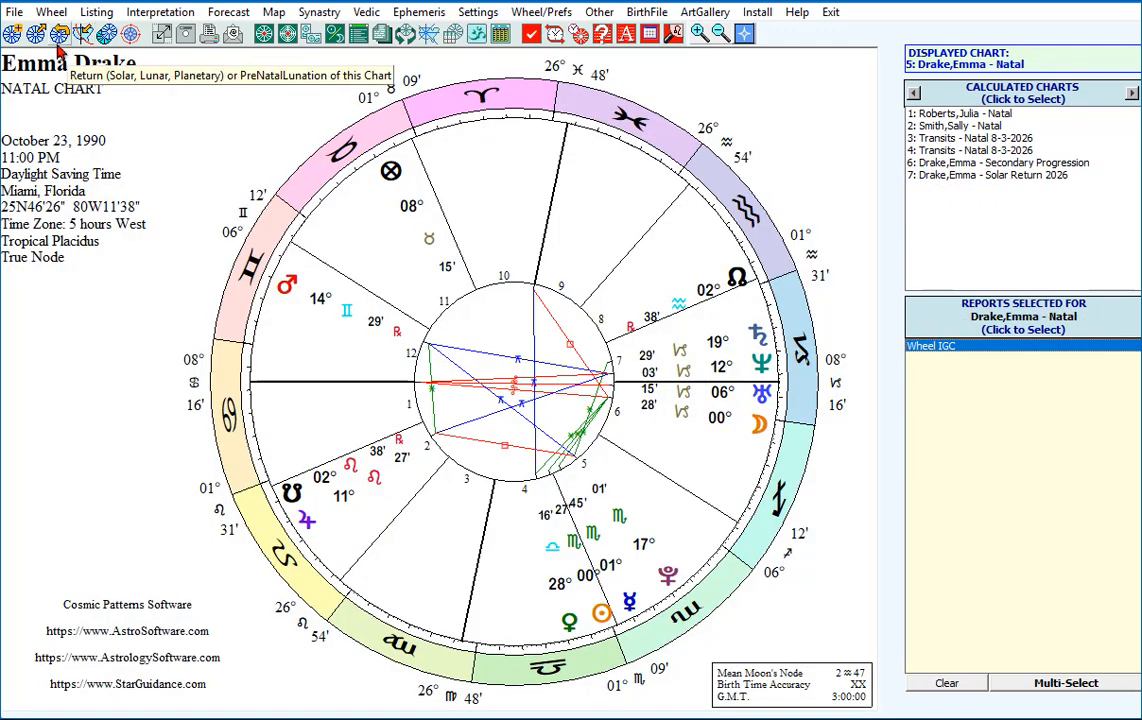
left_click(57, 40)
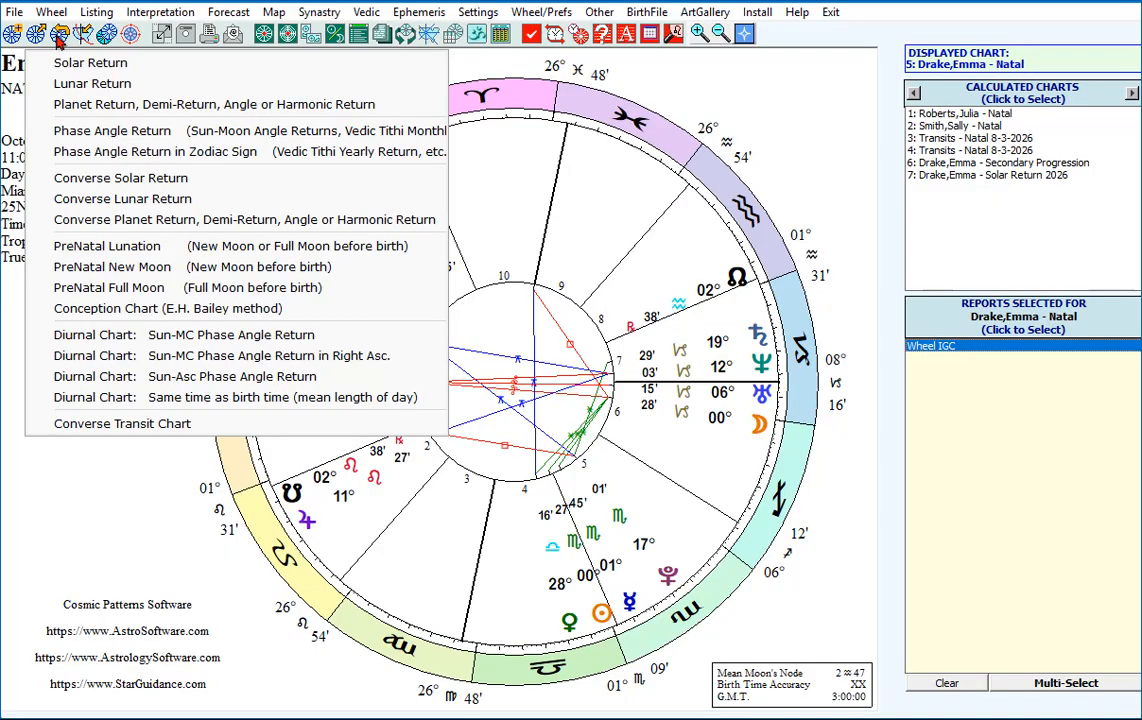
left_click(73, 83)
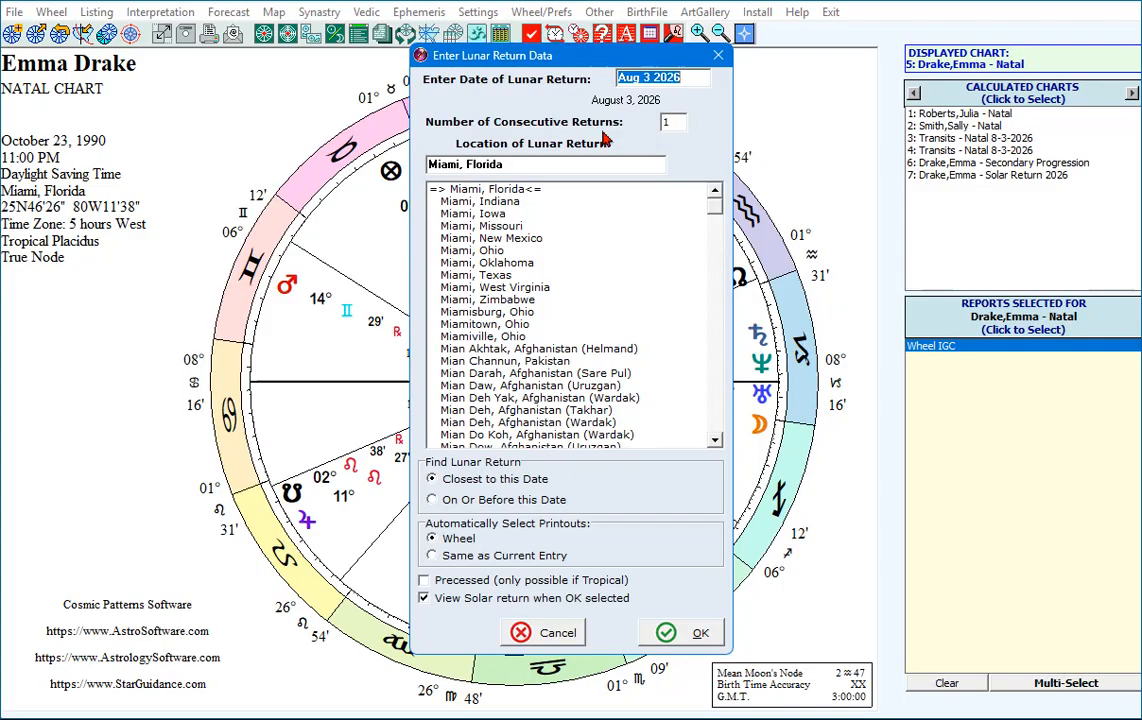
left_click(669, 123)
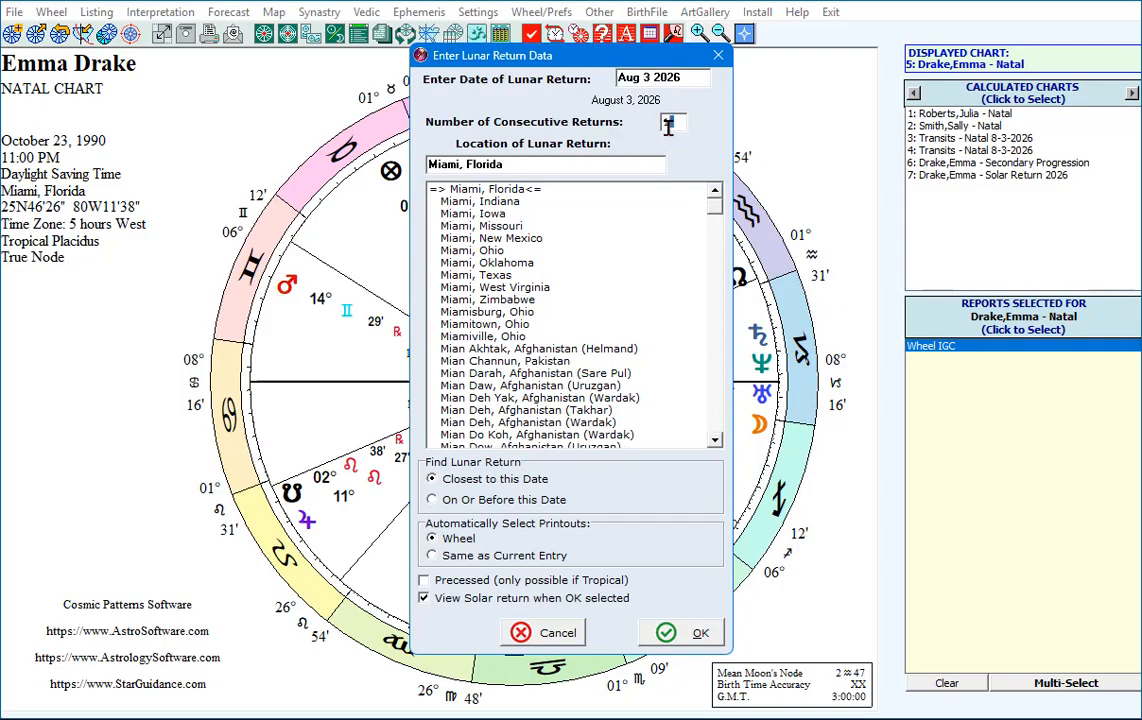
left_click(525, 167)
left_click(674, 639)
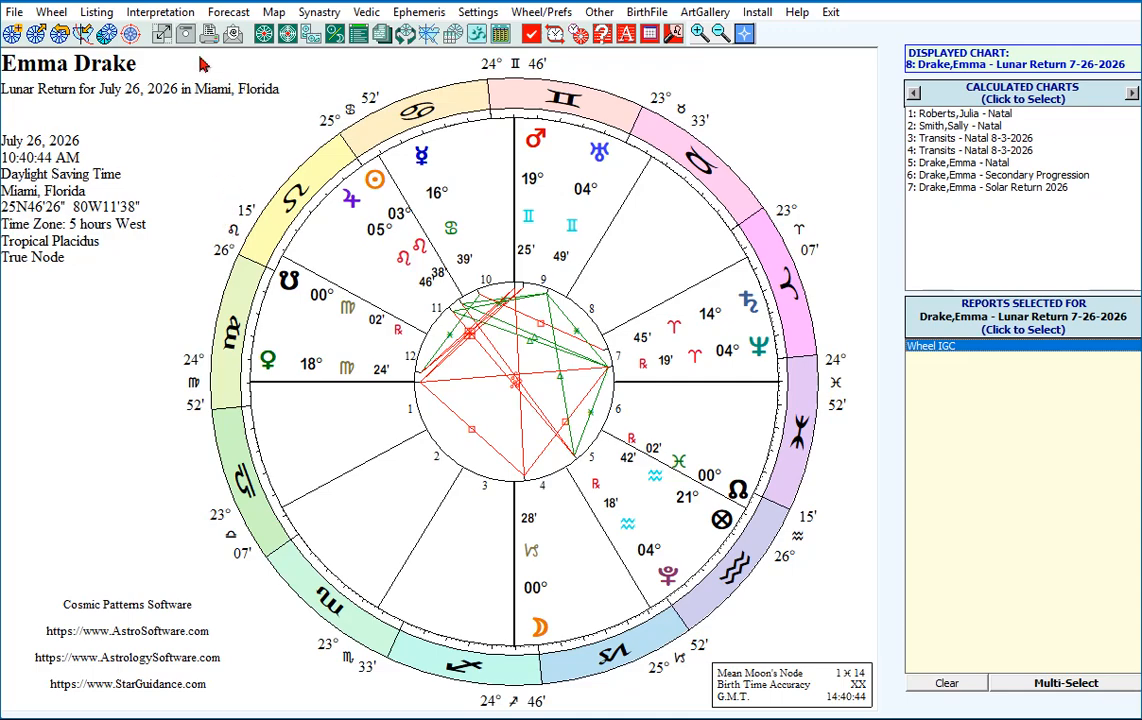
Select the English Cosmo natal interpretation report for the displayed Lunar Return chart.
left_click(149, 16)
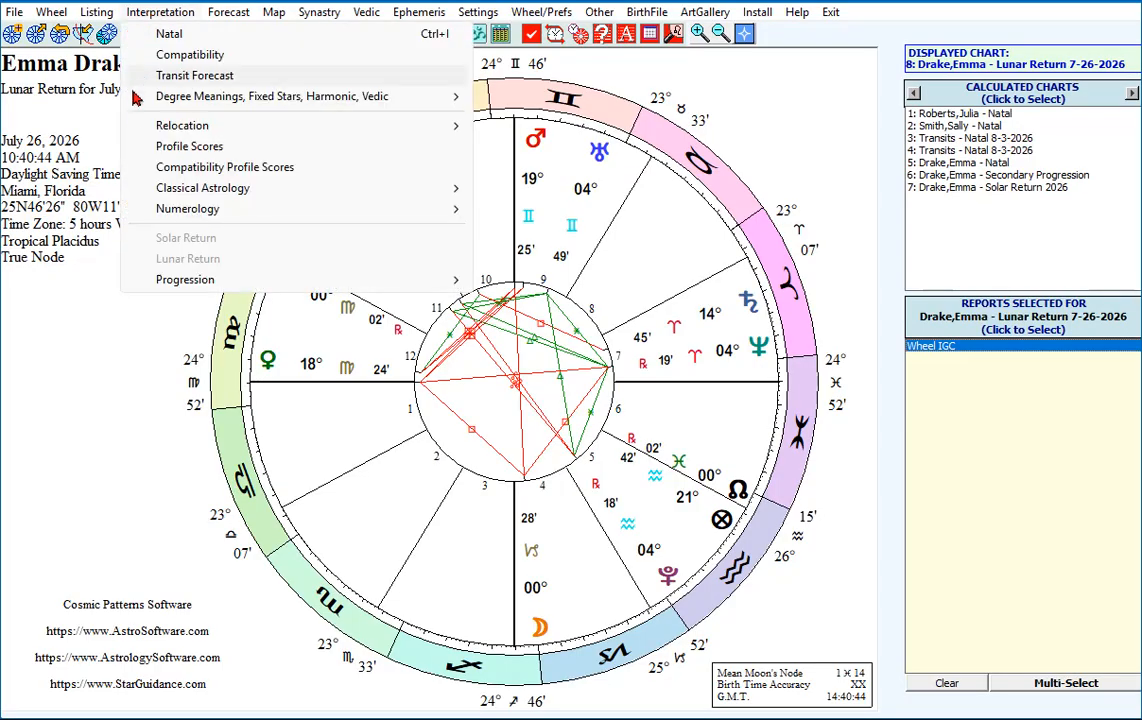
left_click(100, 112)
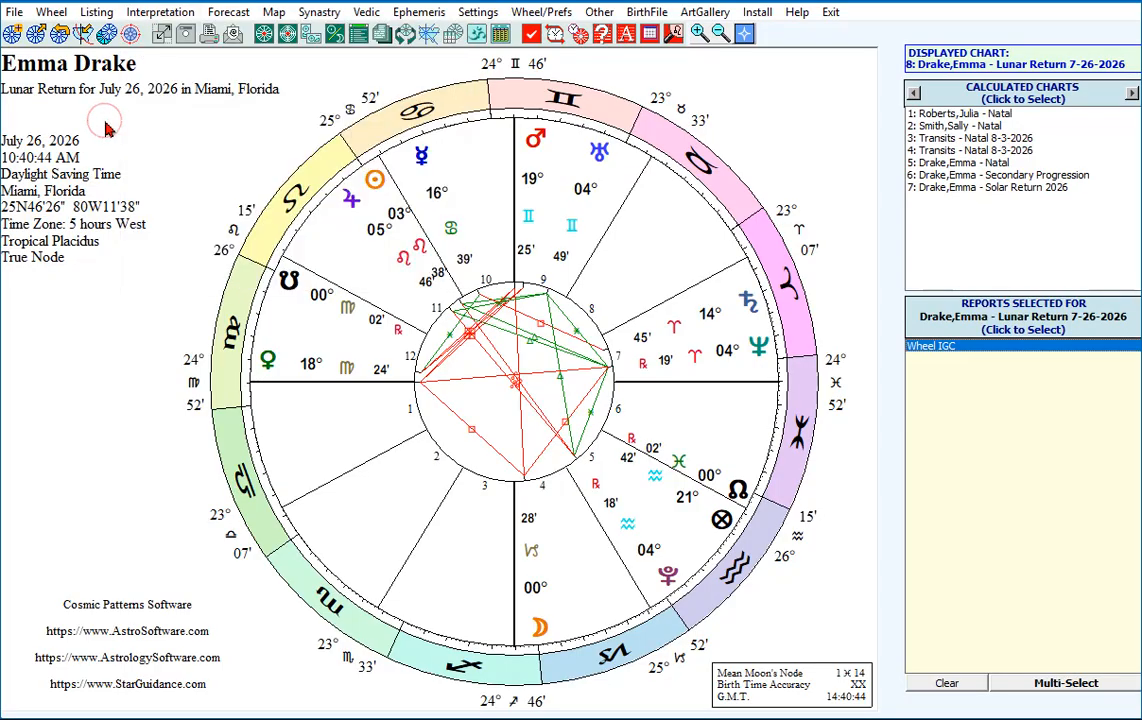
left_click(381, 36)
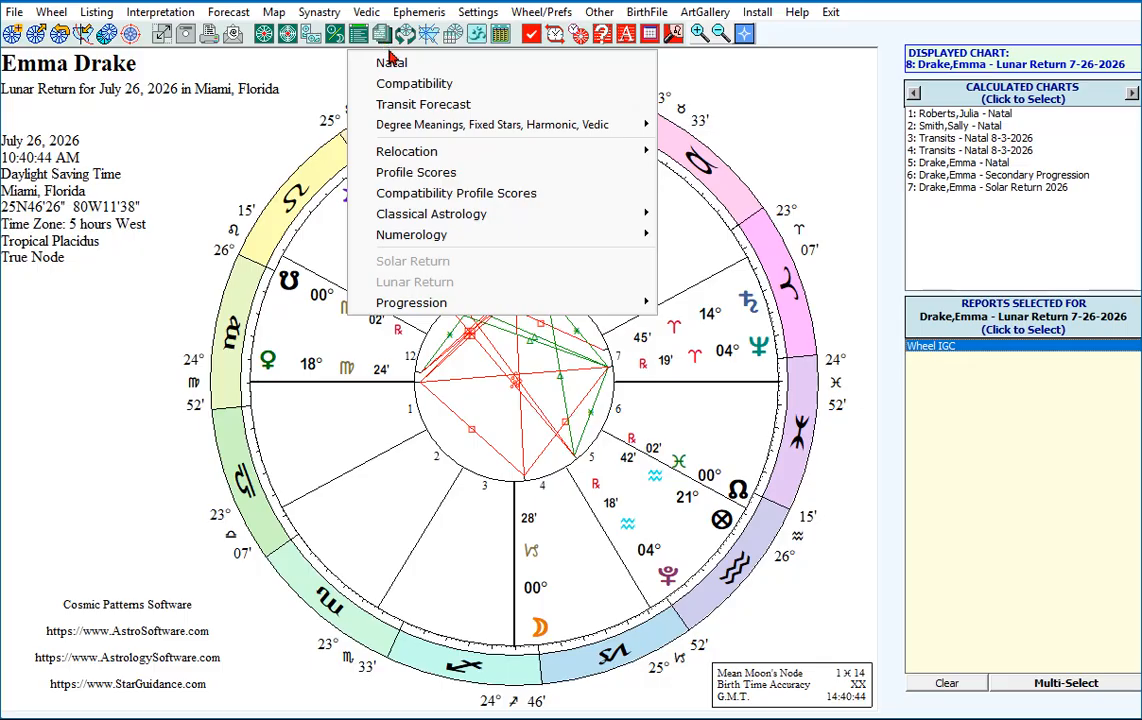
left_click(398, 66)
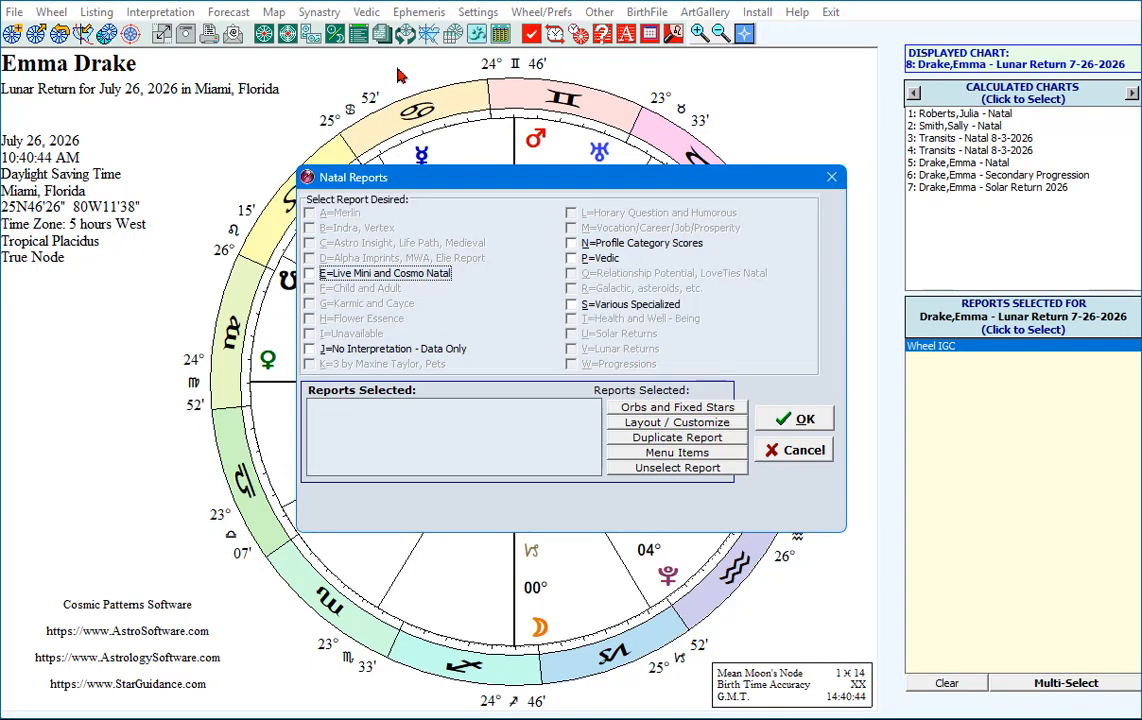
left_click(311, 274)
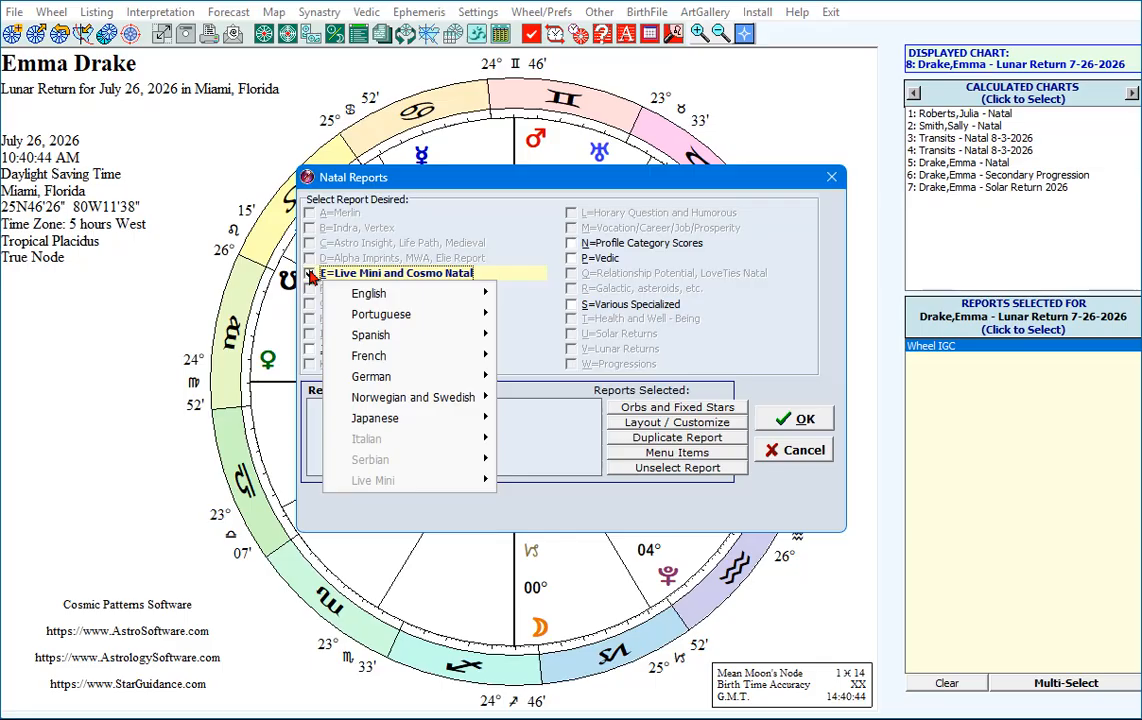
mouse_move(370, 300)
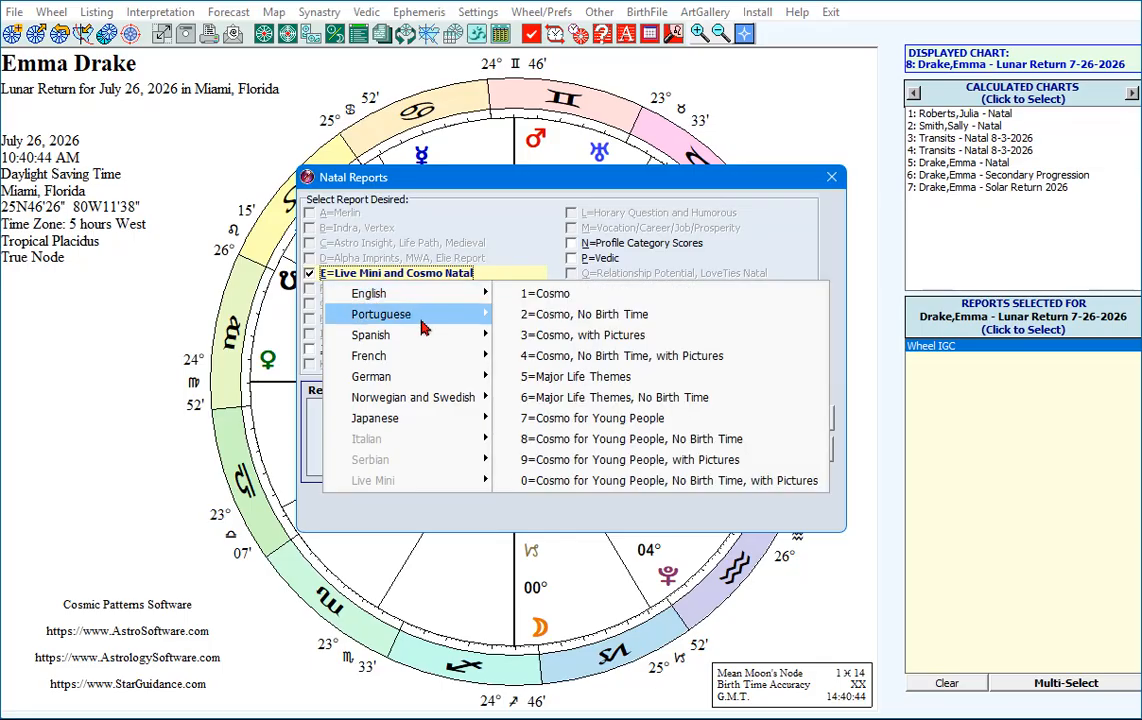
mouse_move(400, 343)
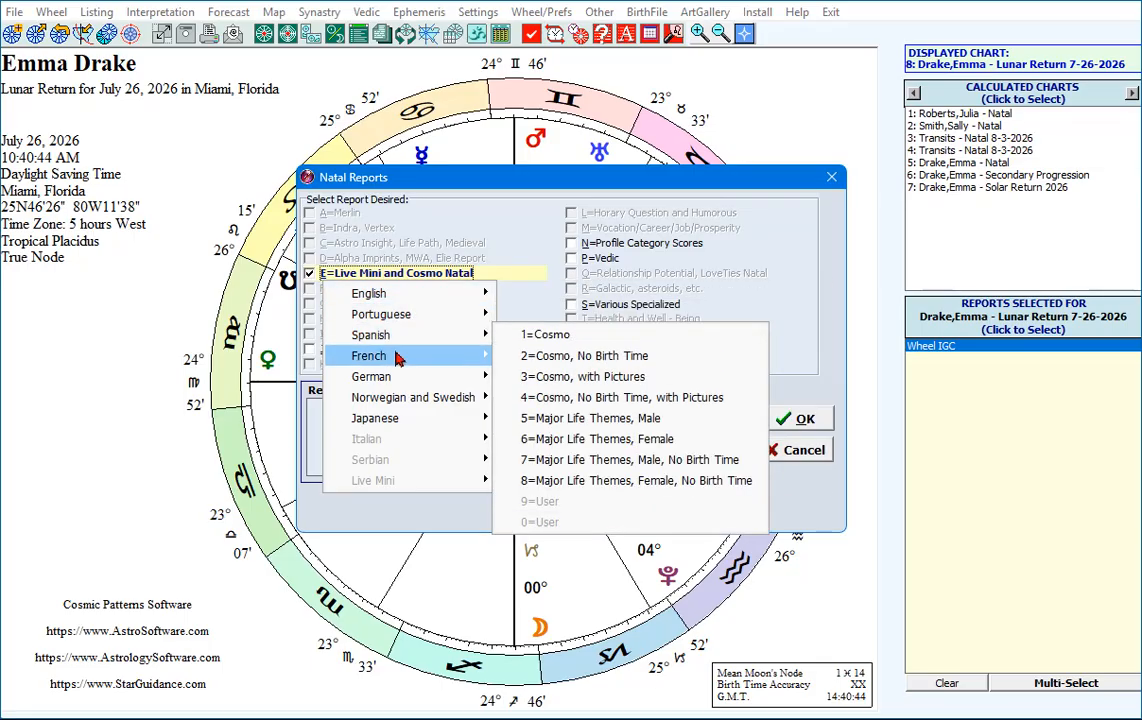
mouse_move(395, 420)
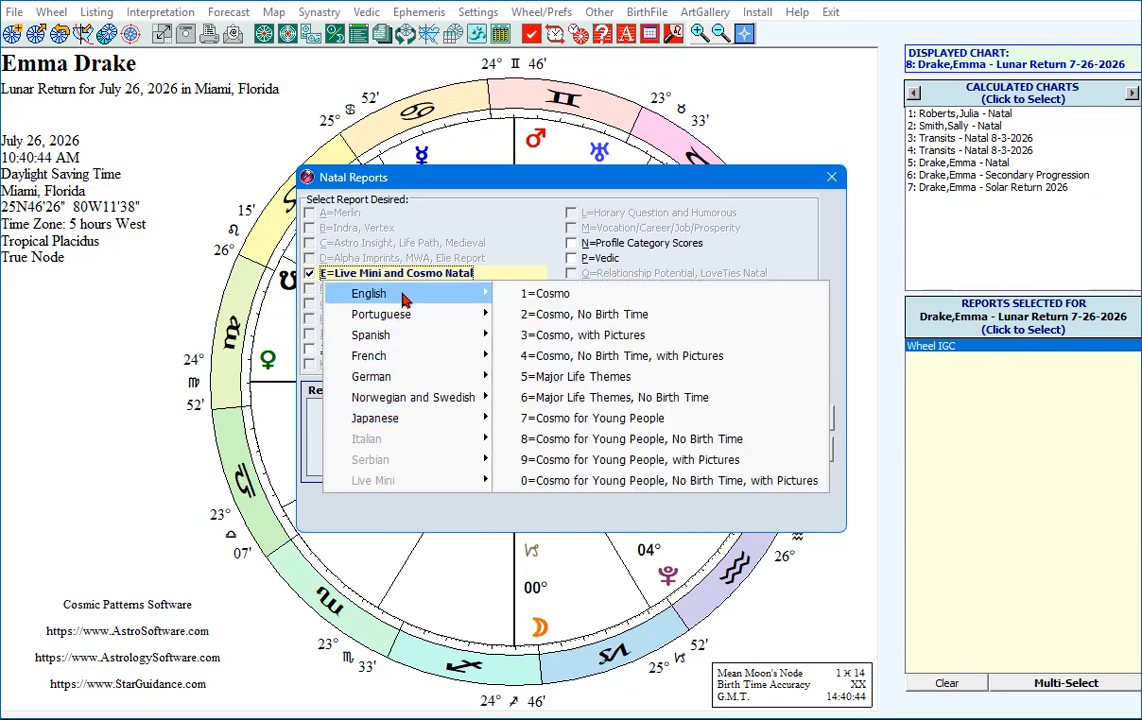
left_click(537, 294)
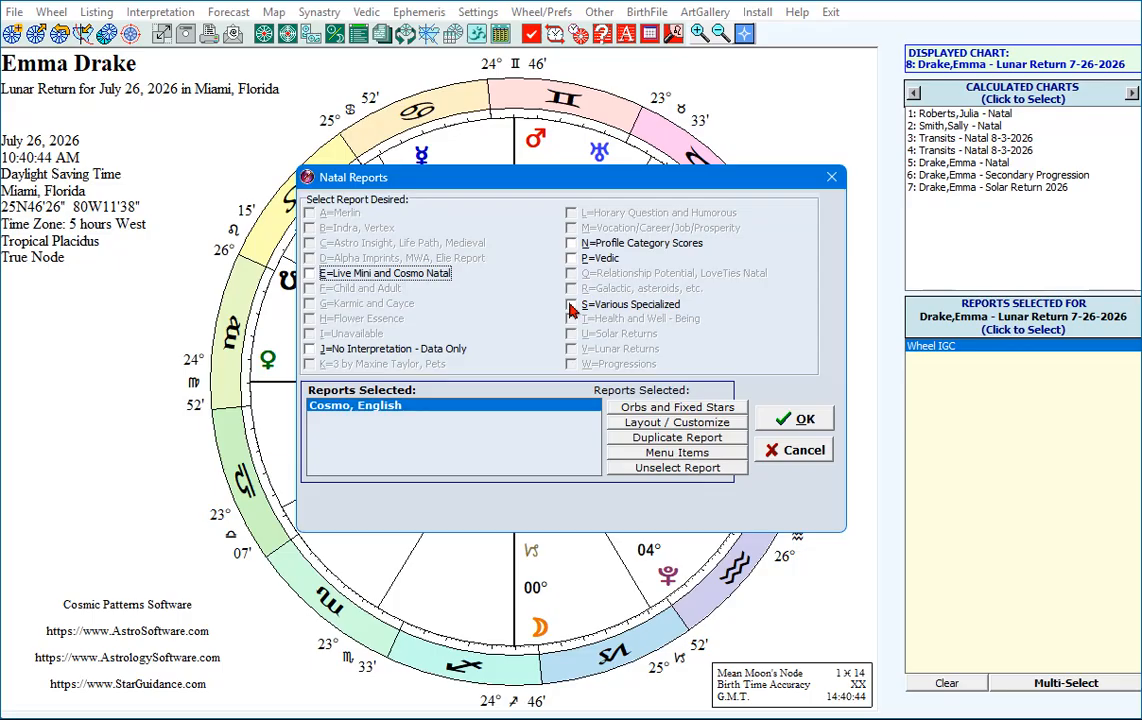
Add the English Harmonic Highlights Report to the selected natal reports and generate them.
left_click(571, 305)
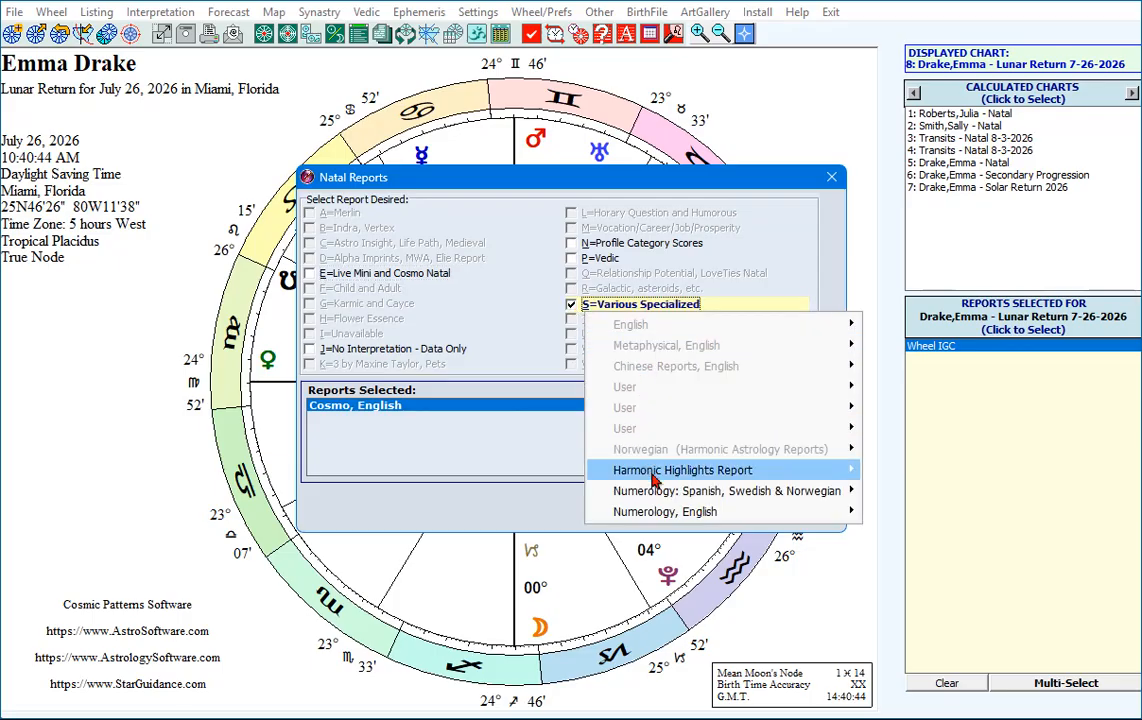
mouse_move(653, 480)
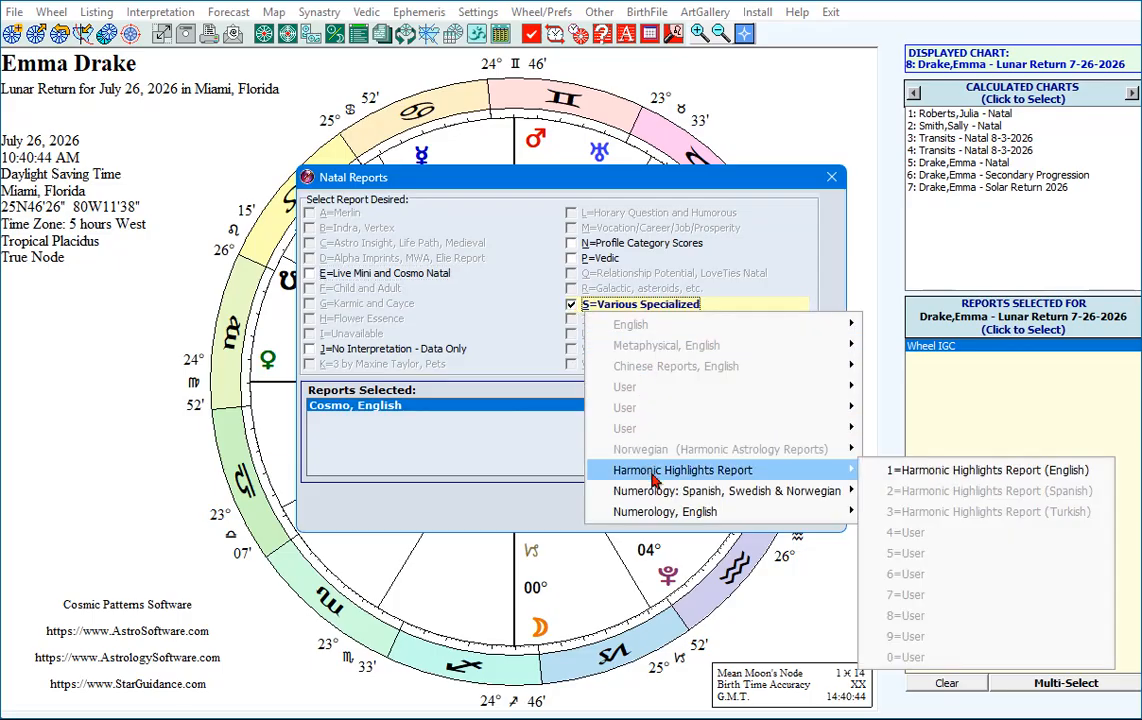
left_click(882, 470)
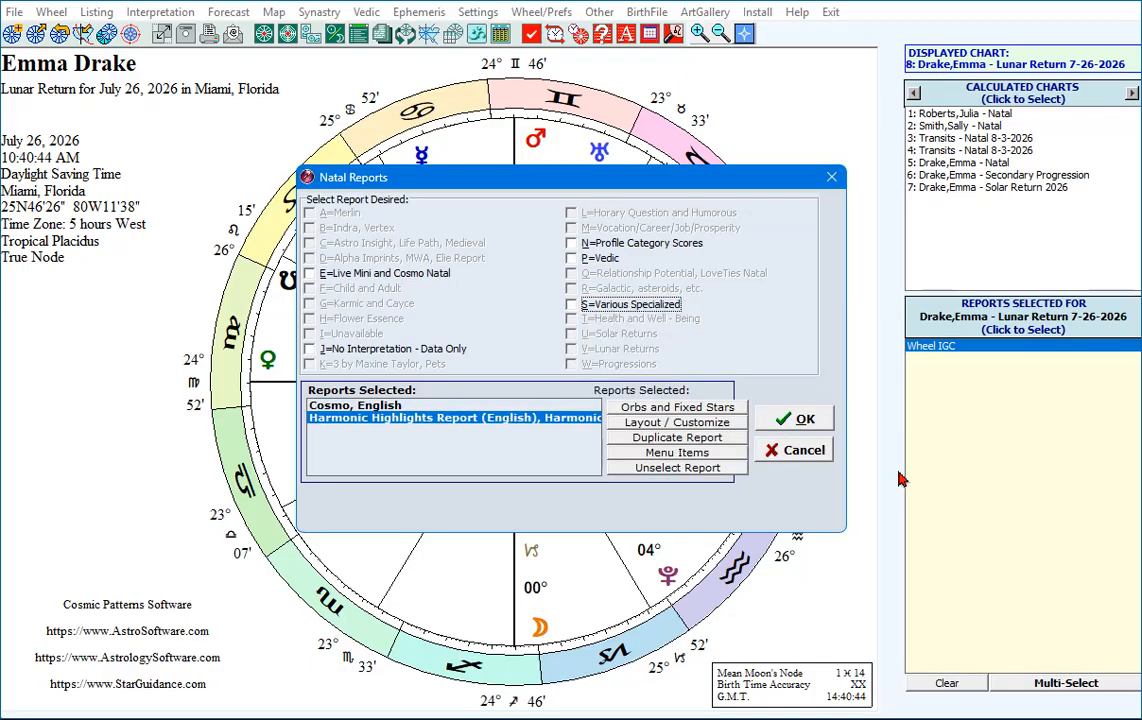
left_click(790, 424)
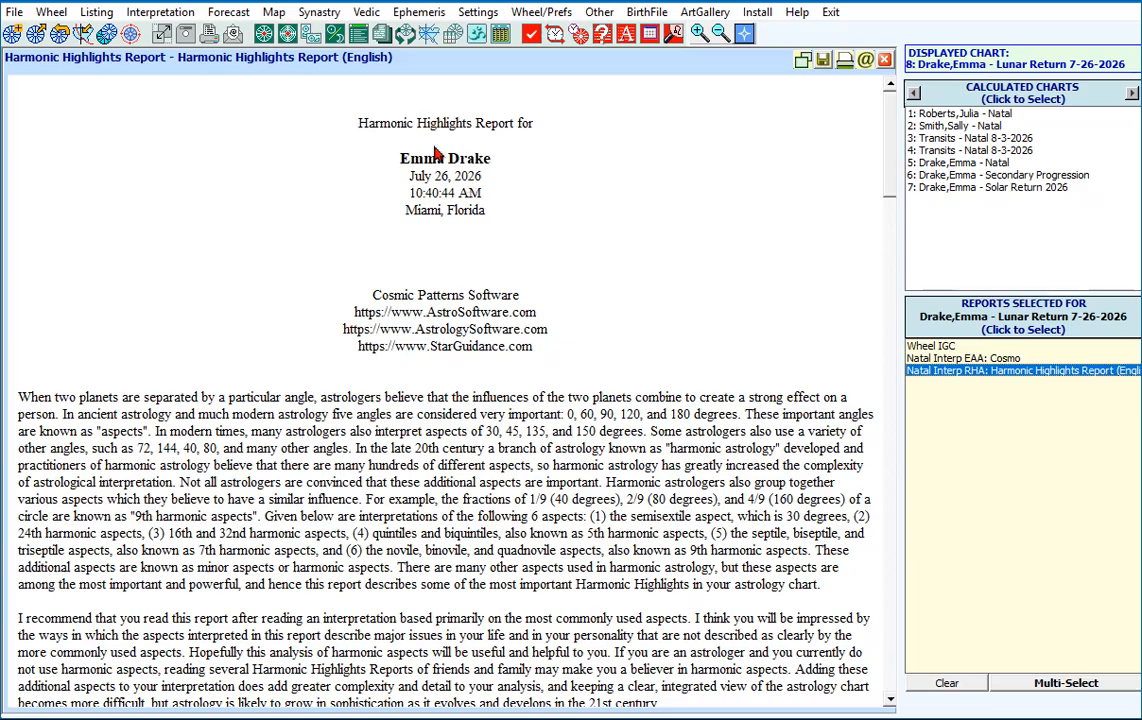
Skim the generated Harmonic Highlights Report and the opening chapters of the Cosmo report, and close the report view.
scroll(478, 290, "down", 10)
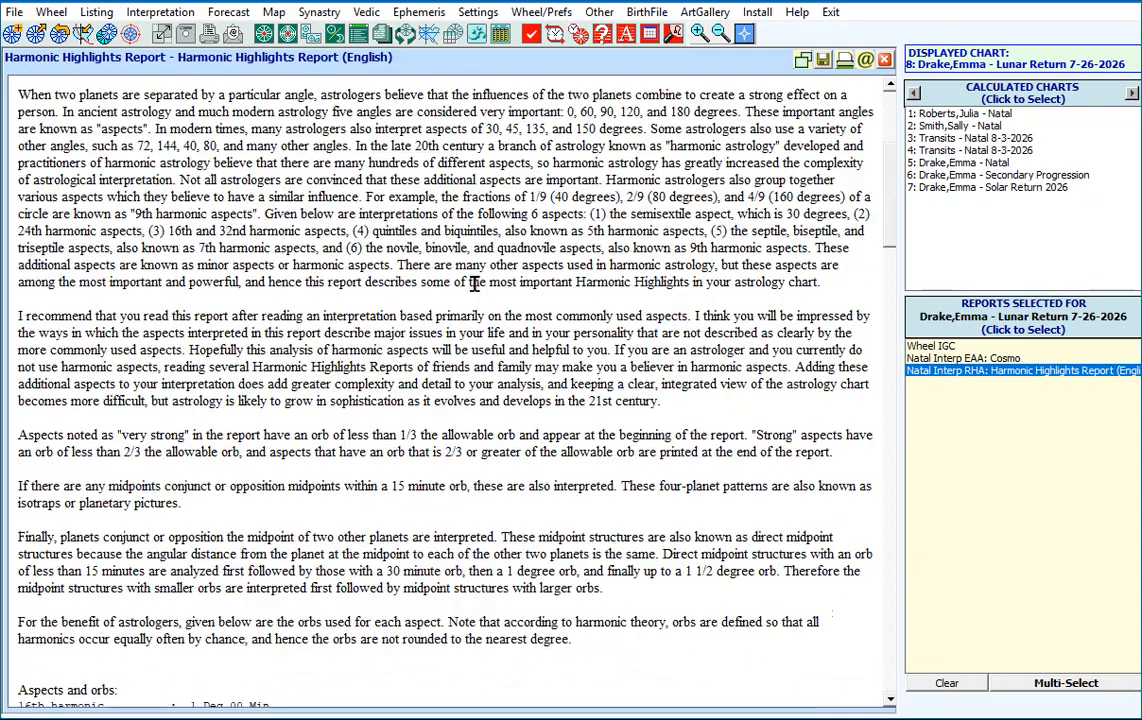
scroll(502, 292, "down", 3)
scroll(500, 290, "up", 12)
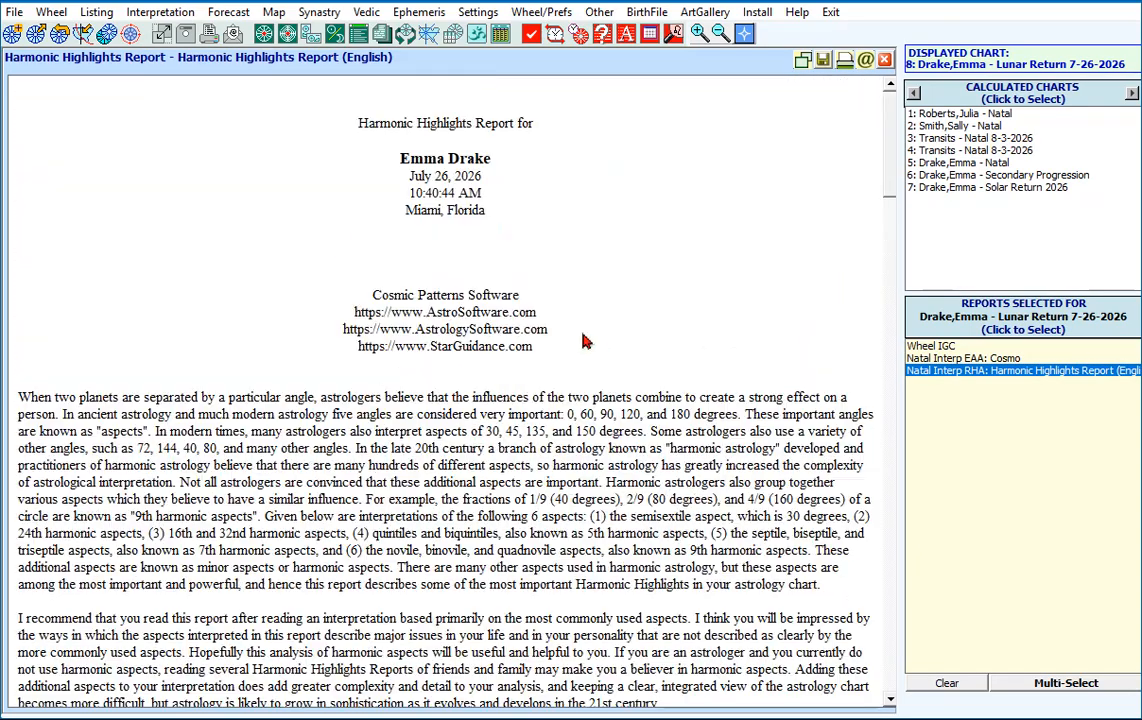
left_click(963, 358)
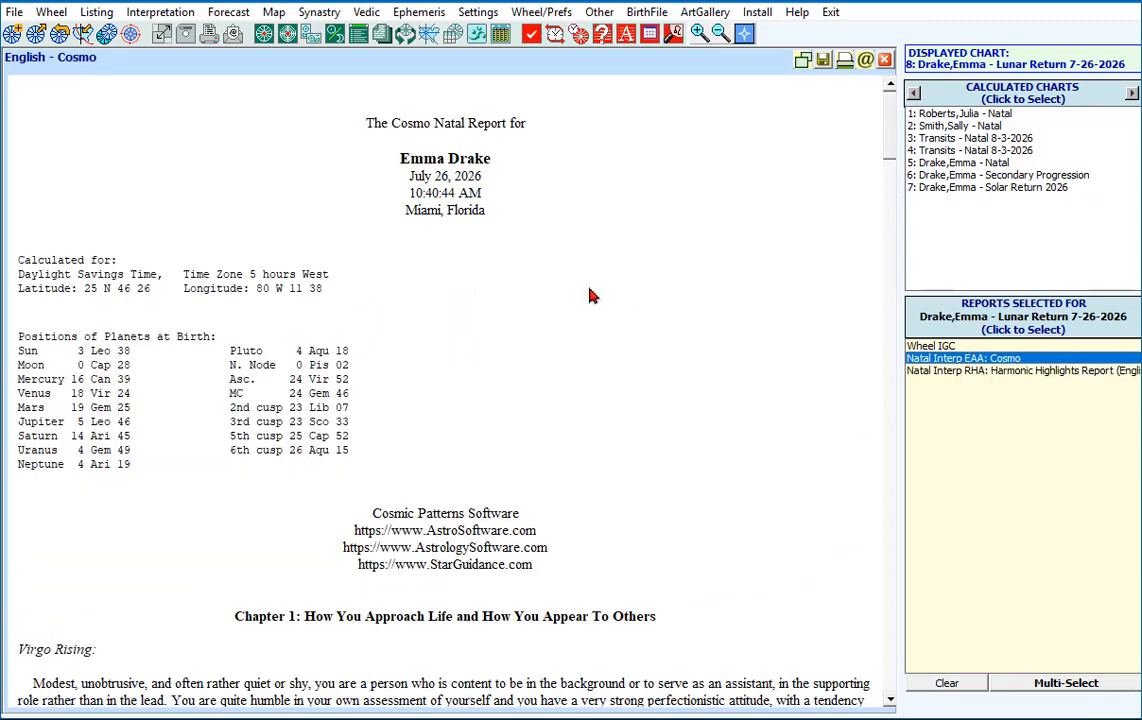
scroll(449, 279, "down", 8)
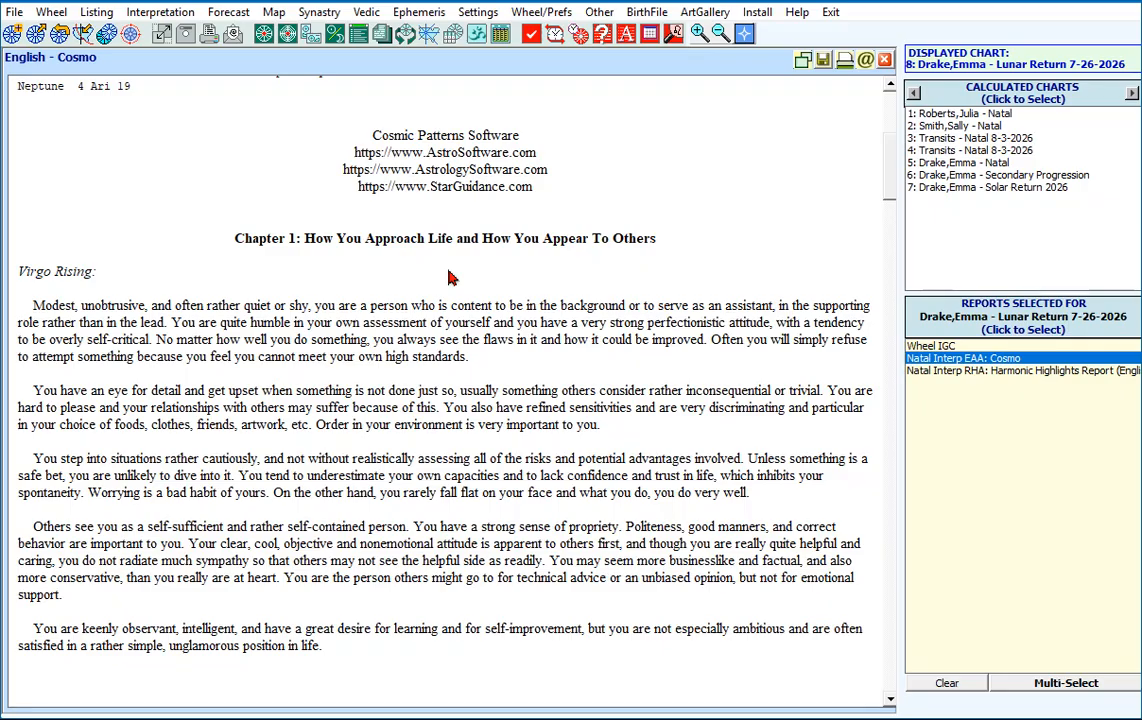
scroll(449, 279, "down", 7)
scroll(449, 279, "down", 3)
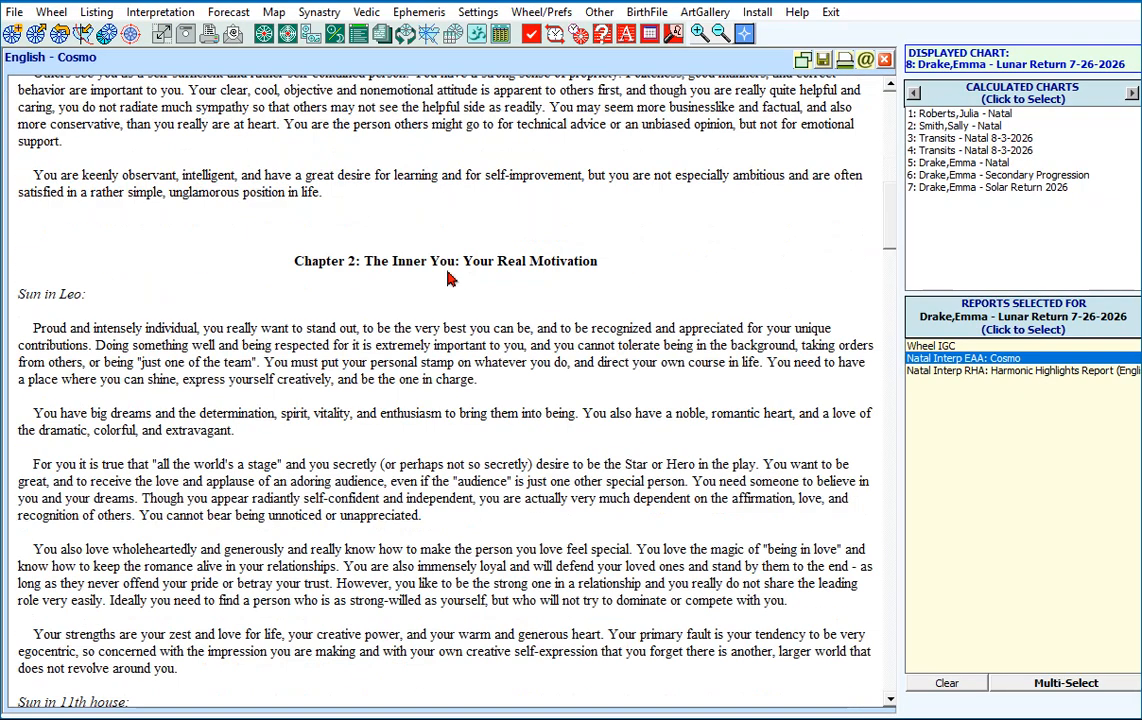
scroll(449, 279, "down", 2)
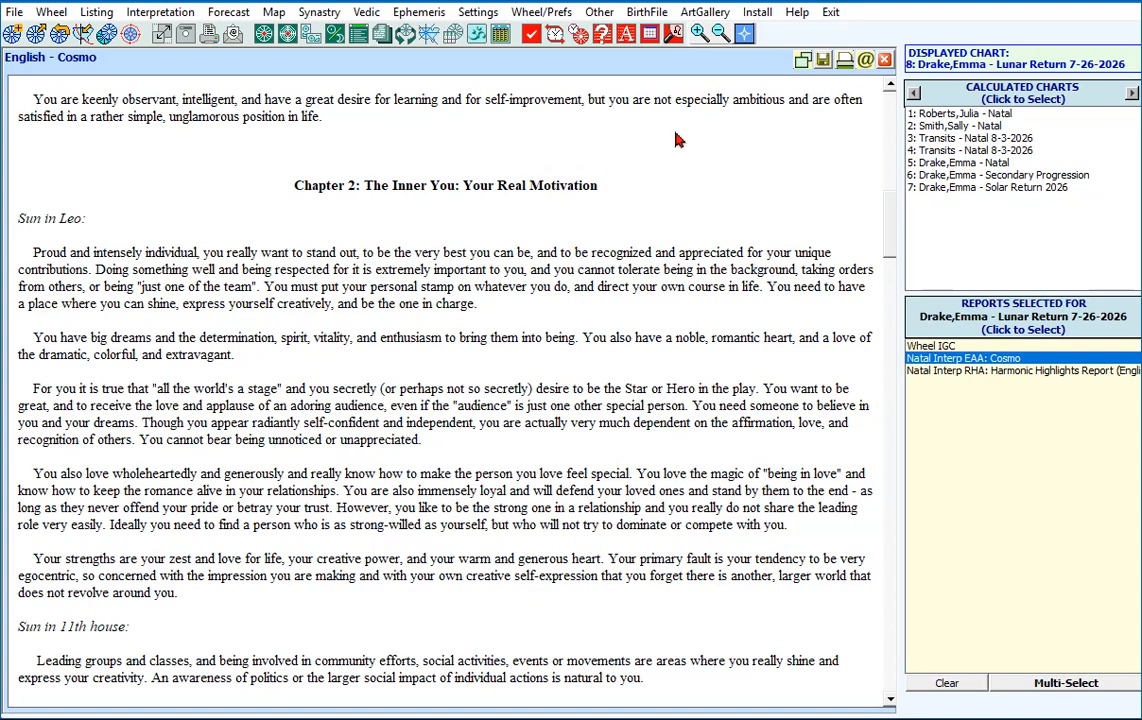
left_click(885, 61)
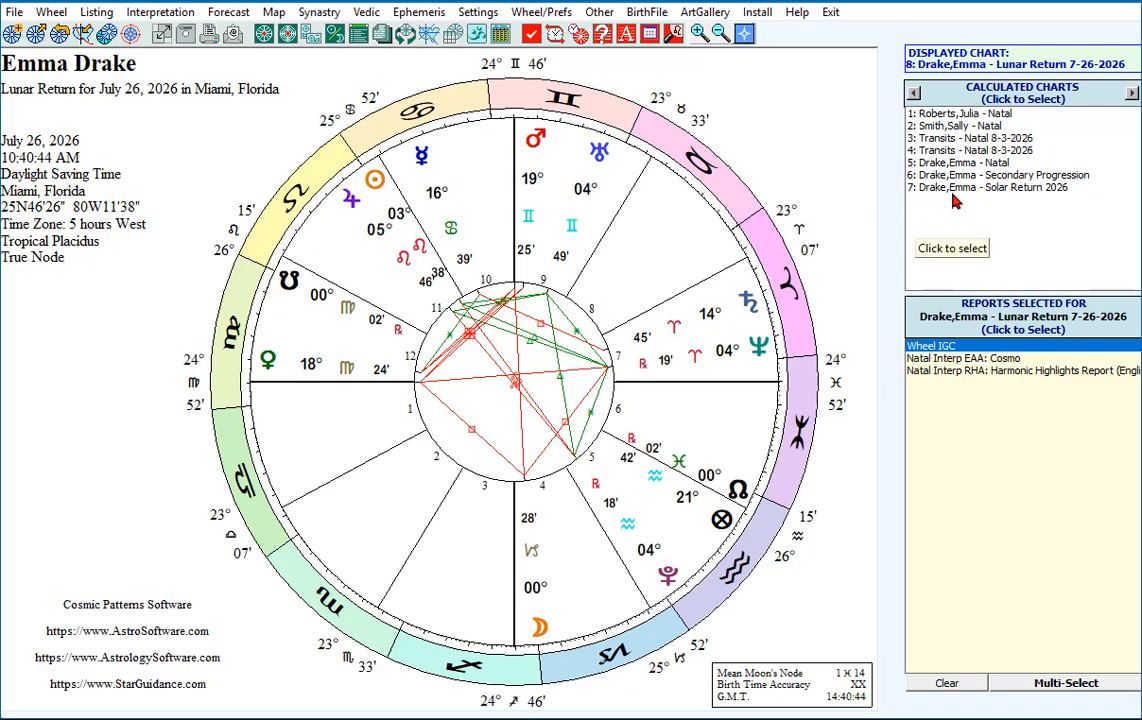
Display natal chart 5 and open the wheel style selection for it.
left_click(937, 165)
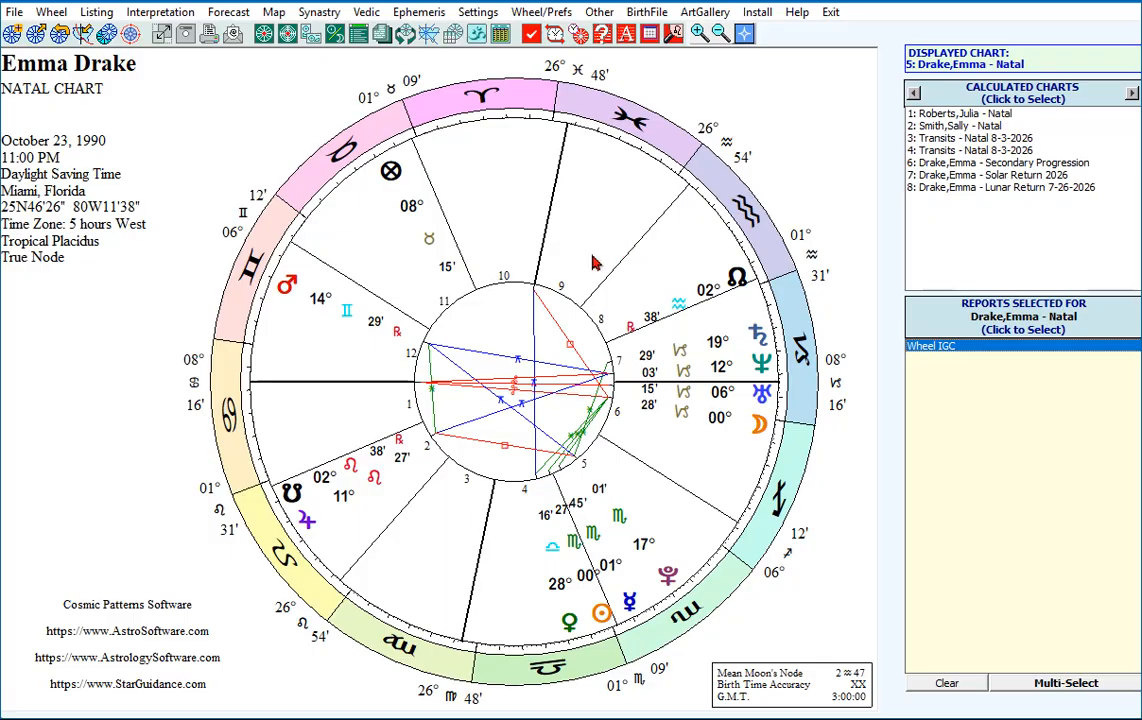
left_click(265, 36)
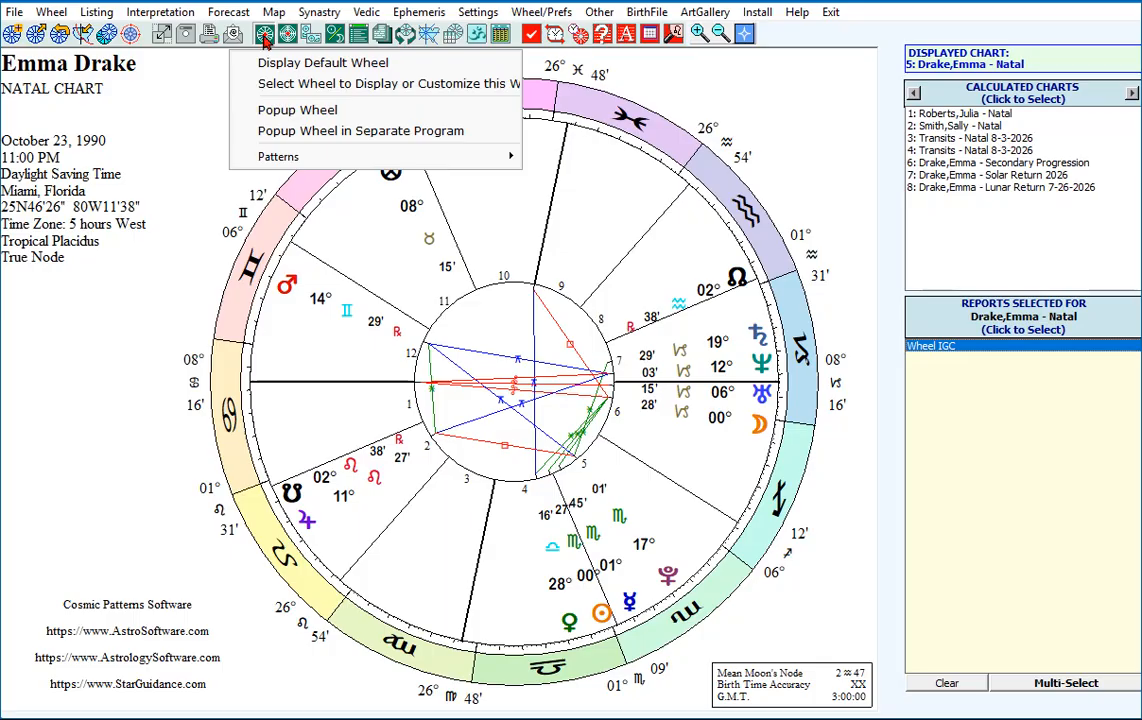
left_click(196, 100)
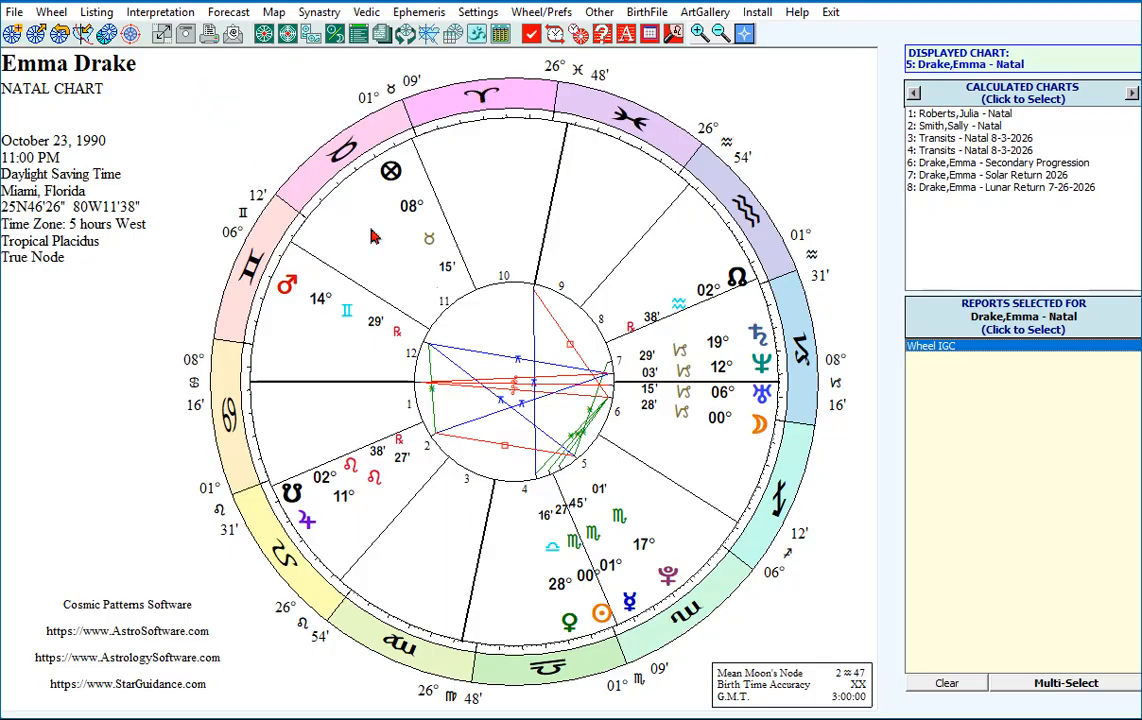
left_click(512, 291)
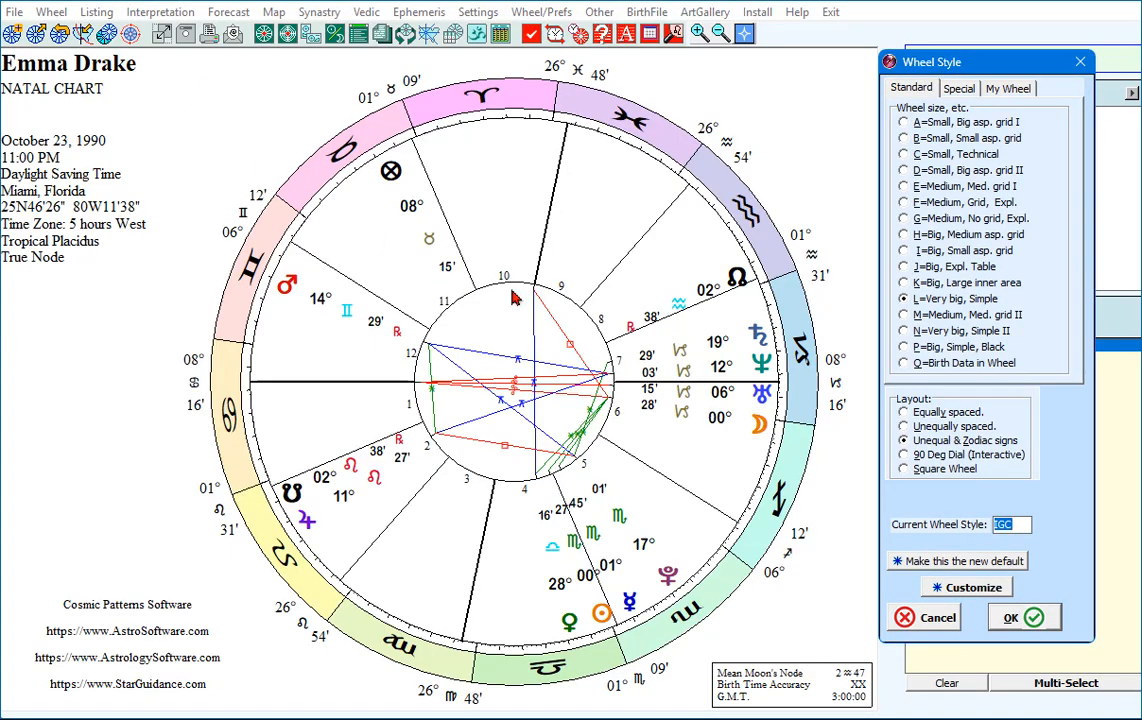
Preview the small and medium standard wheel styles A through G on the natal chart.
left_click(904, 123)
left_click(904, 139)
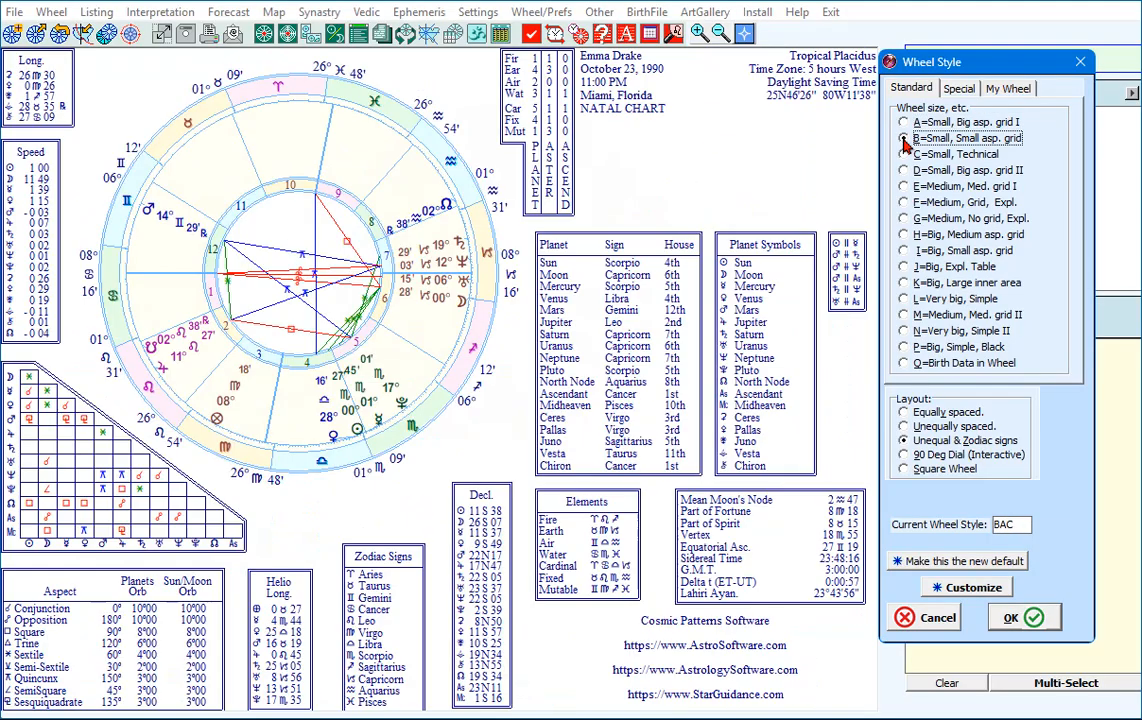
left_click(905, 155)
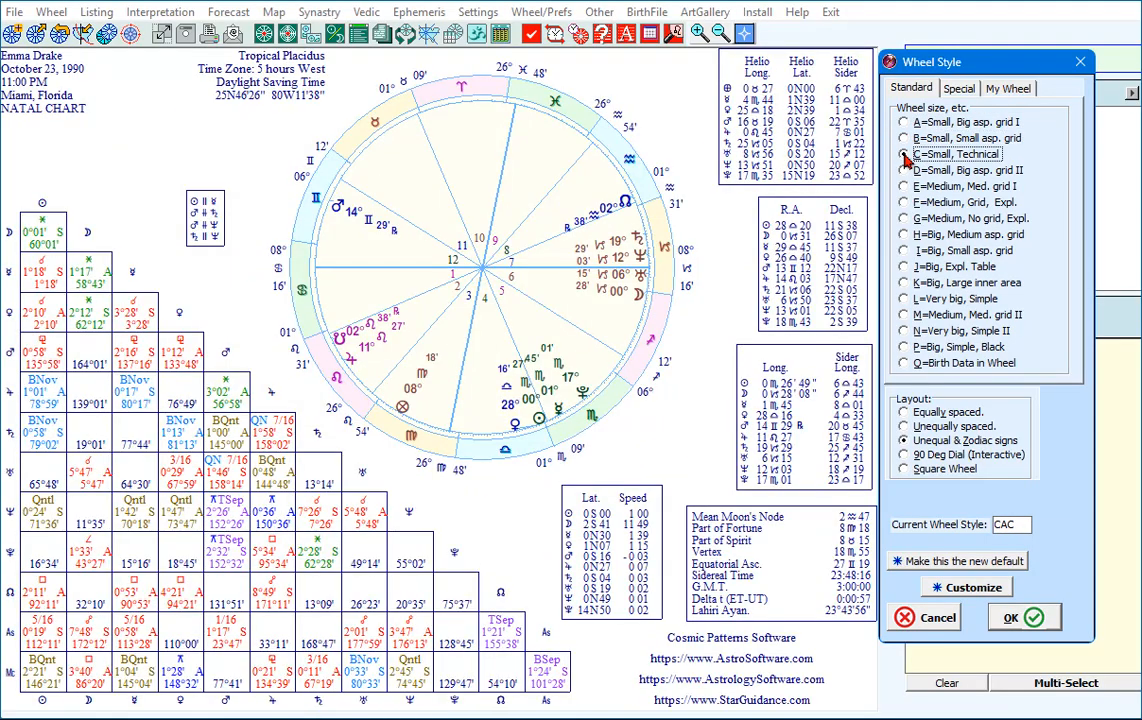
left_click(904, 171)
left_click(904, 187)
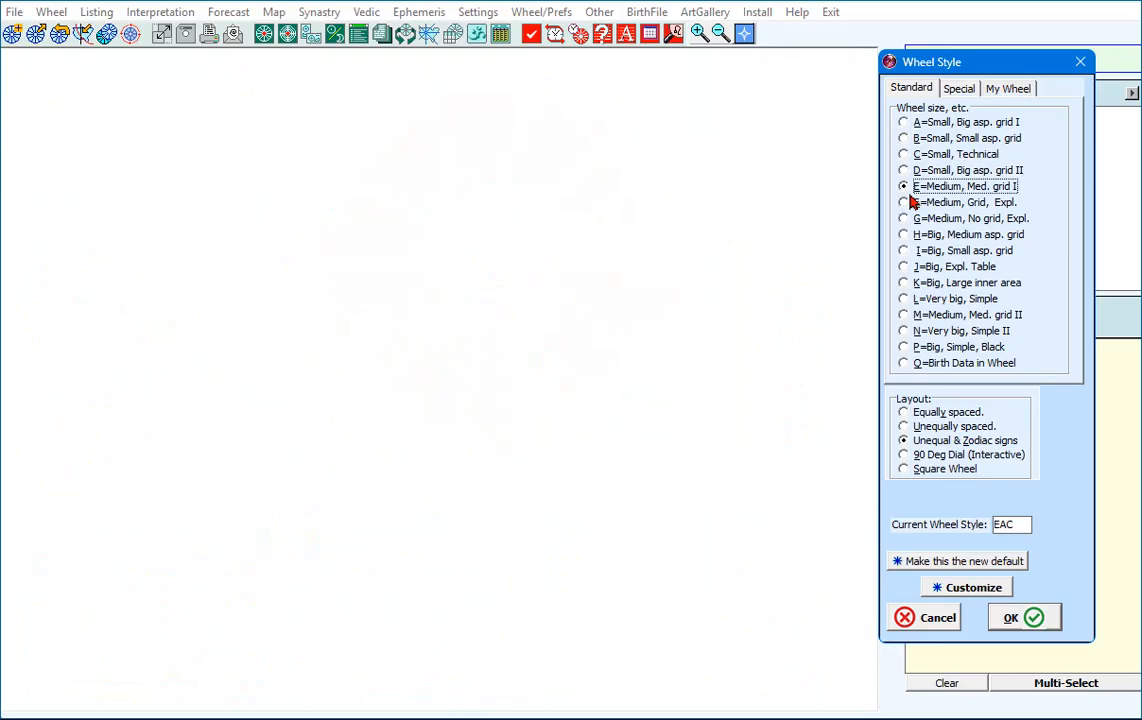
left_click(910, 203)
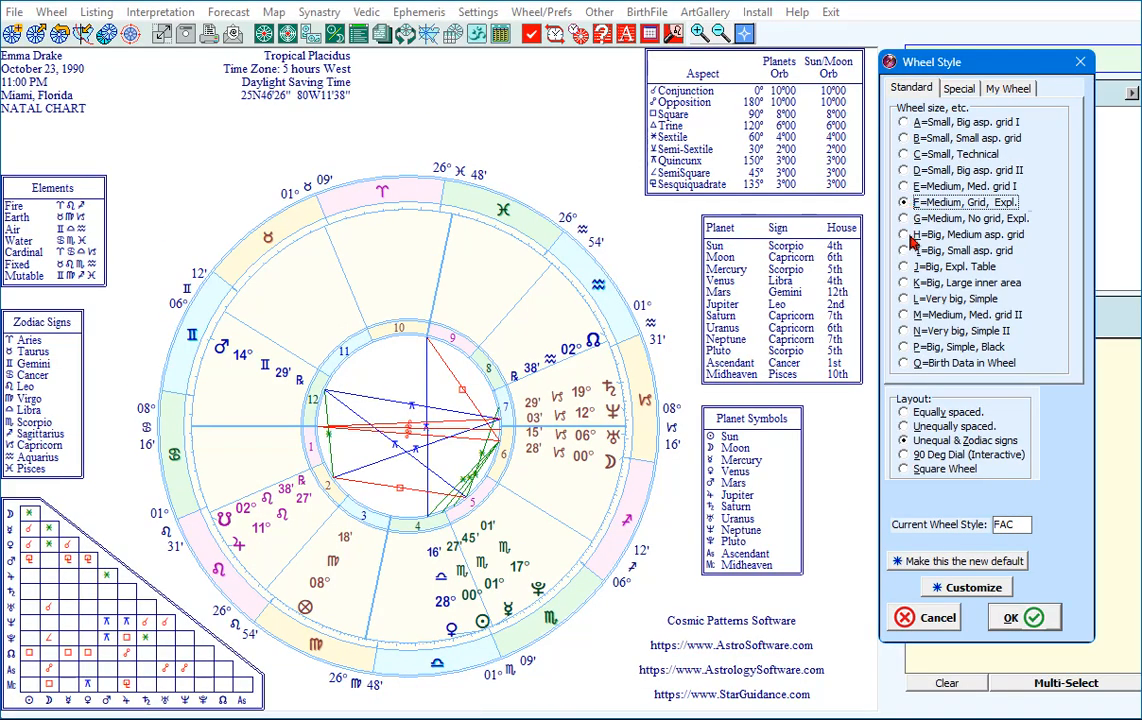
left_click(906, 219)
Preview the standard wheel styles H through P on the natal chart, ending with Big, Simple, Black.
left_click(905, 235)
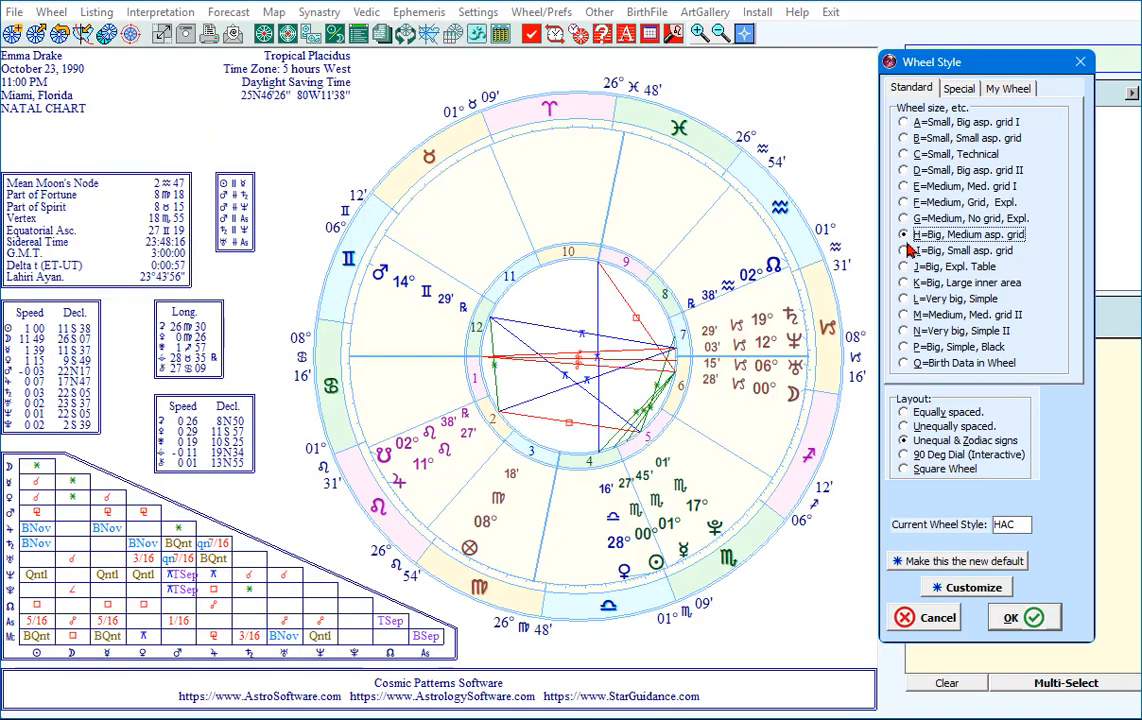
left_click(907, 251)
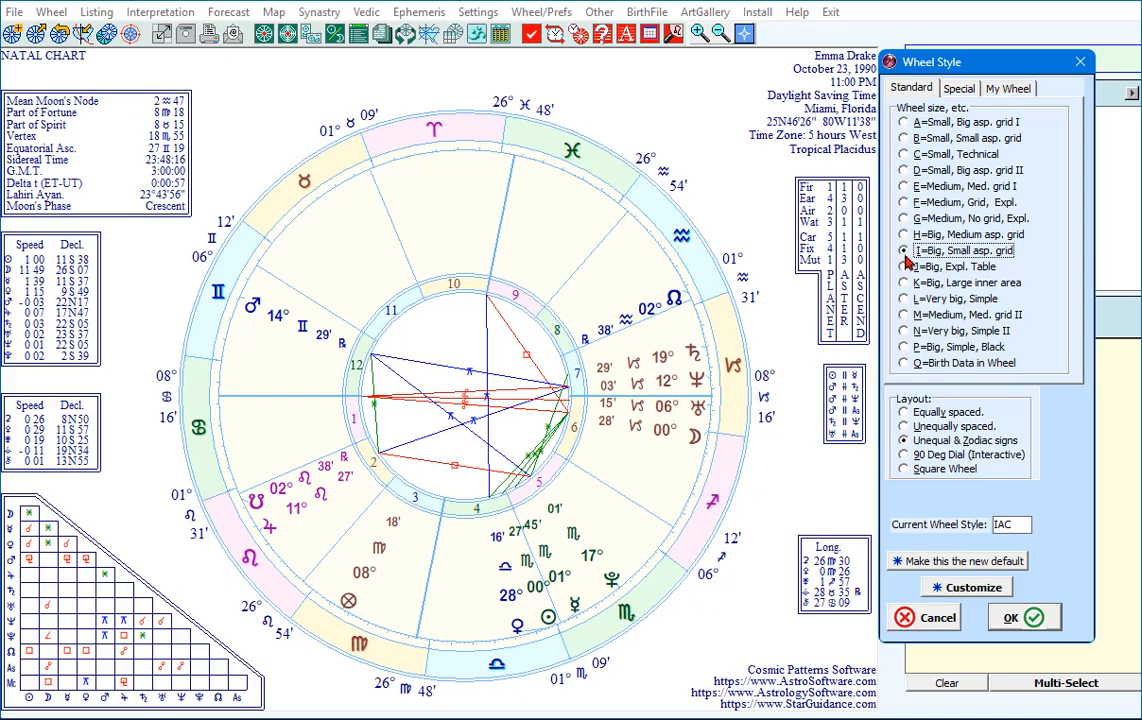
left_click(906, 267)
left_click(906, 284)
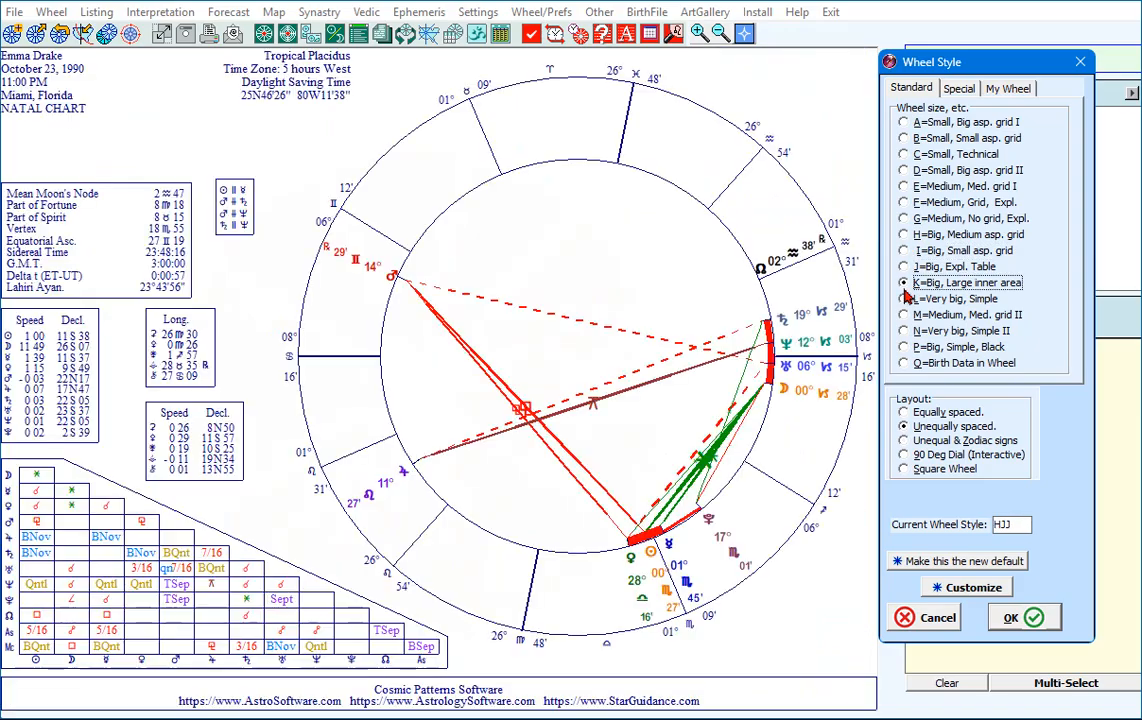
left_click(906, 299)
left_click(906, 315)
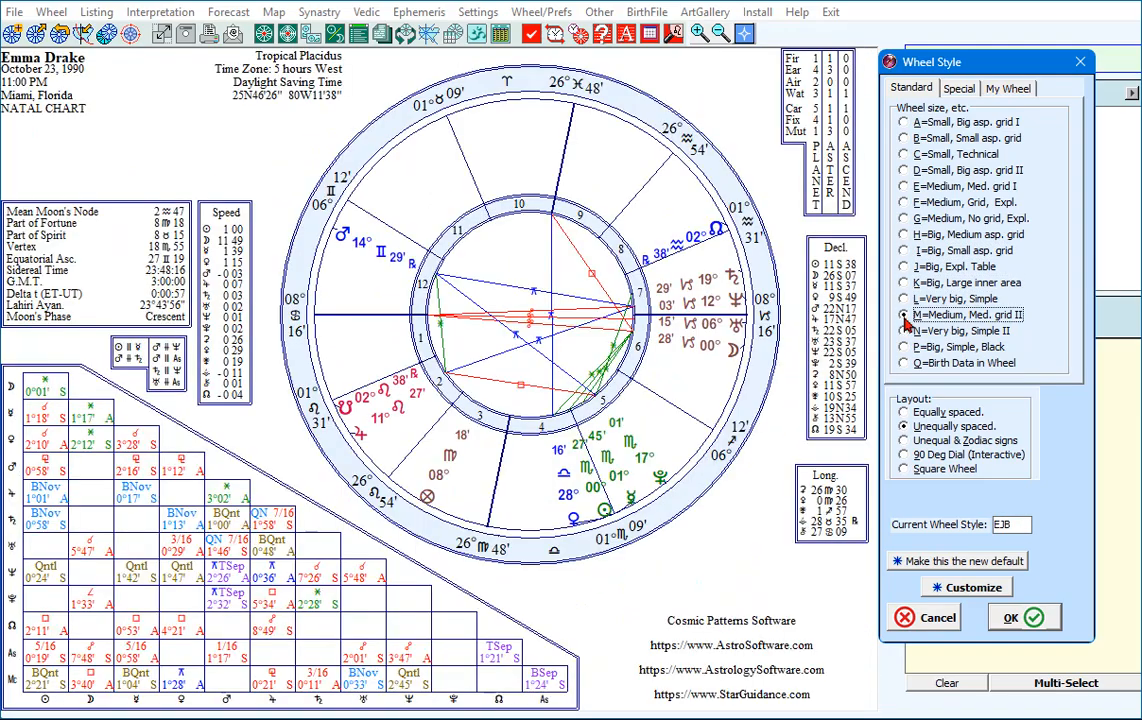
left_click(906, 328)
key("Down")
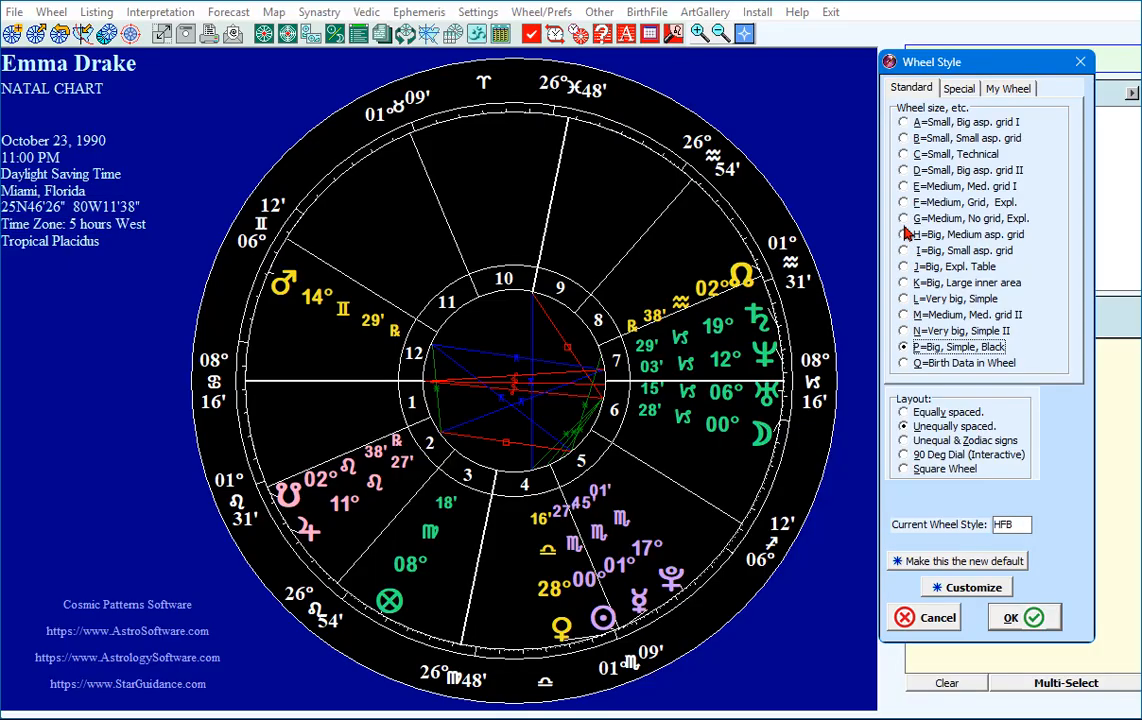
Preview the F=Medium, Grid, Expl. standard wheel and the special Huber, Blank Chart, Medieval Wheel 3 and Arabic Parts wheels.
left_click(906, 204)
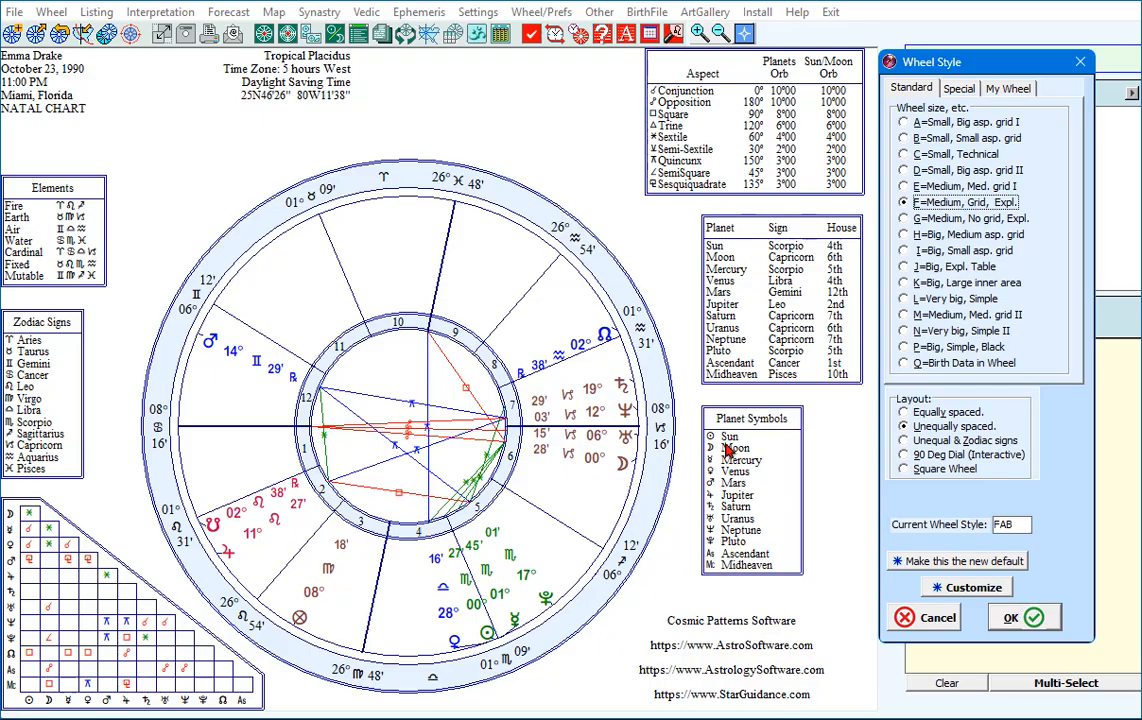
left_click(970, 90)
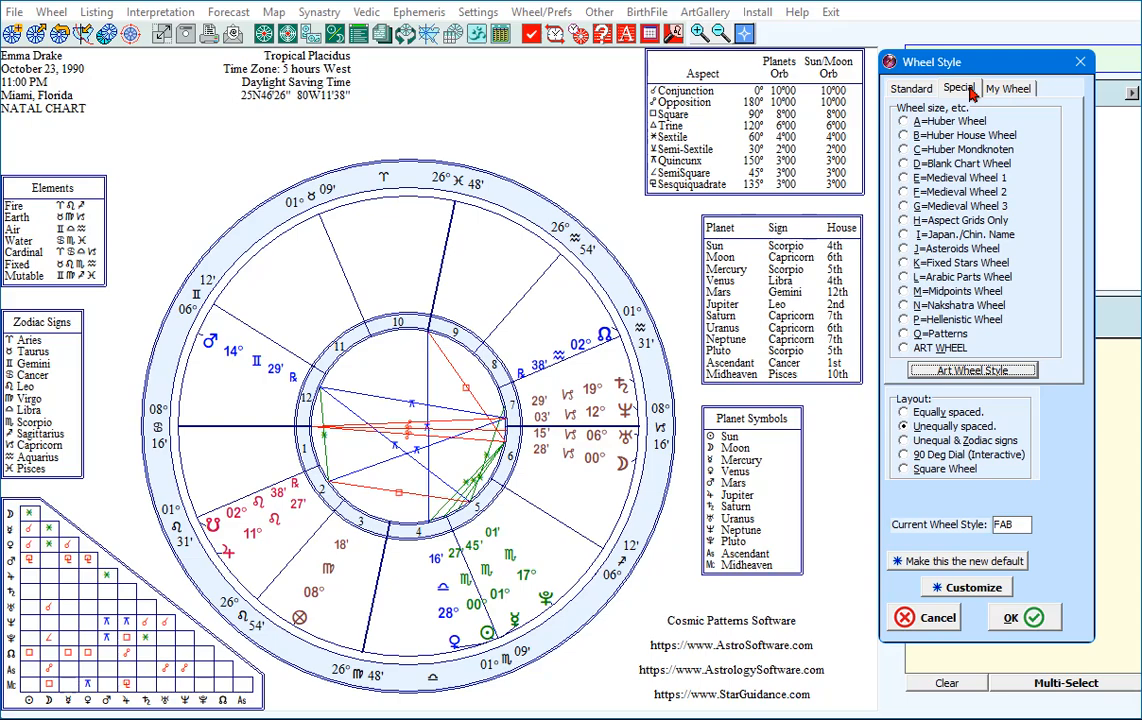
left_click(905, 122)
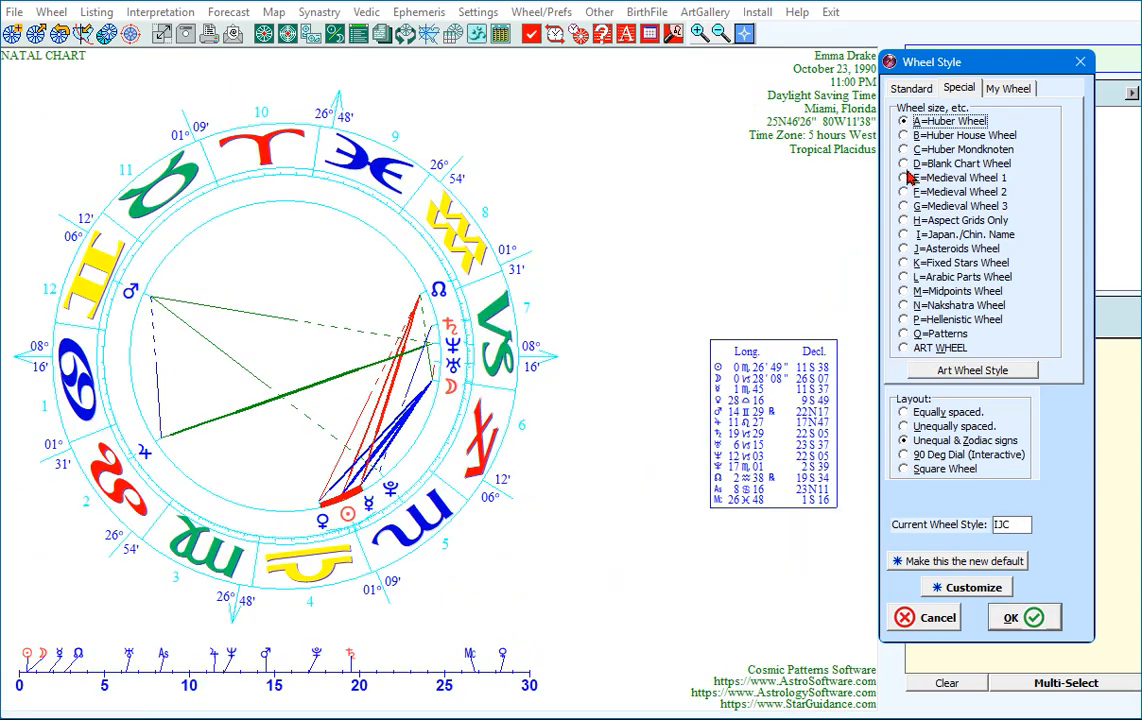
left_click(905, 164)
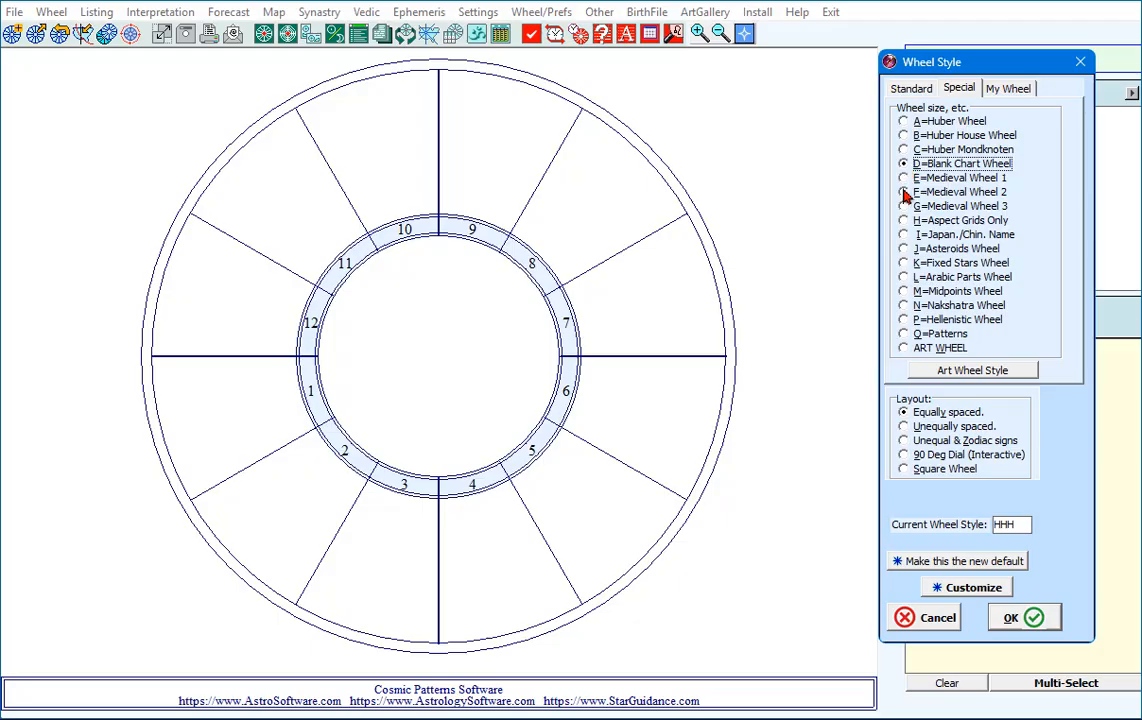
left_click(905, 206)
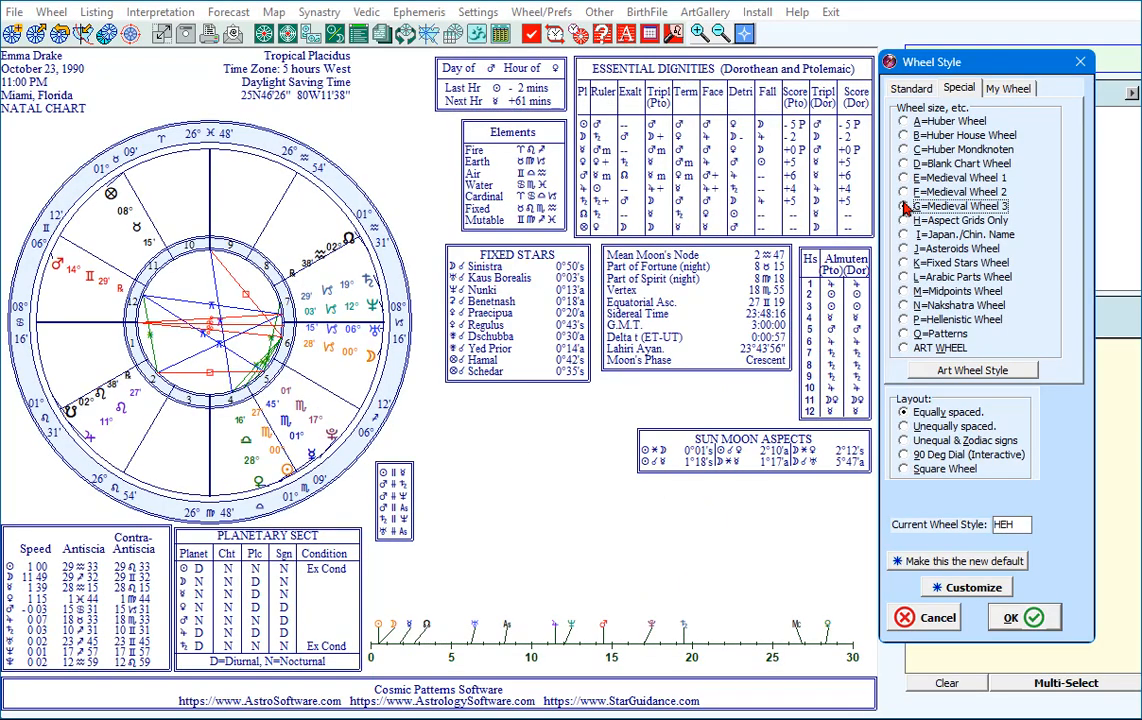
left_click(904, 277)
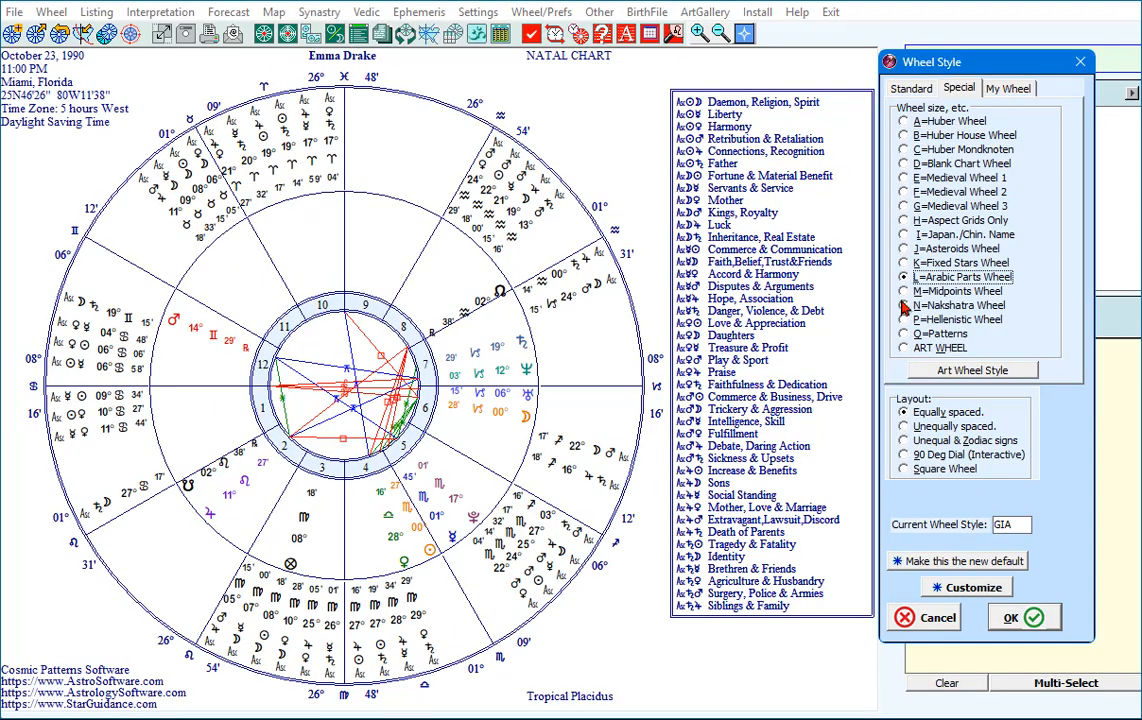
Switch the natal chart to the ART WHEEL style and preview the landscape design KCJ from the art wheel gallery.
left_click(905, 348)
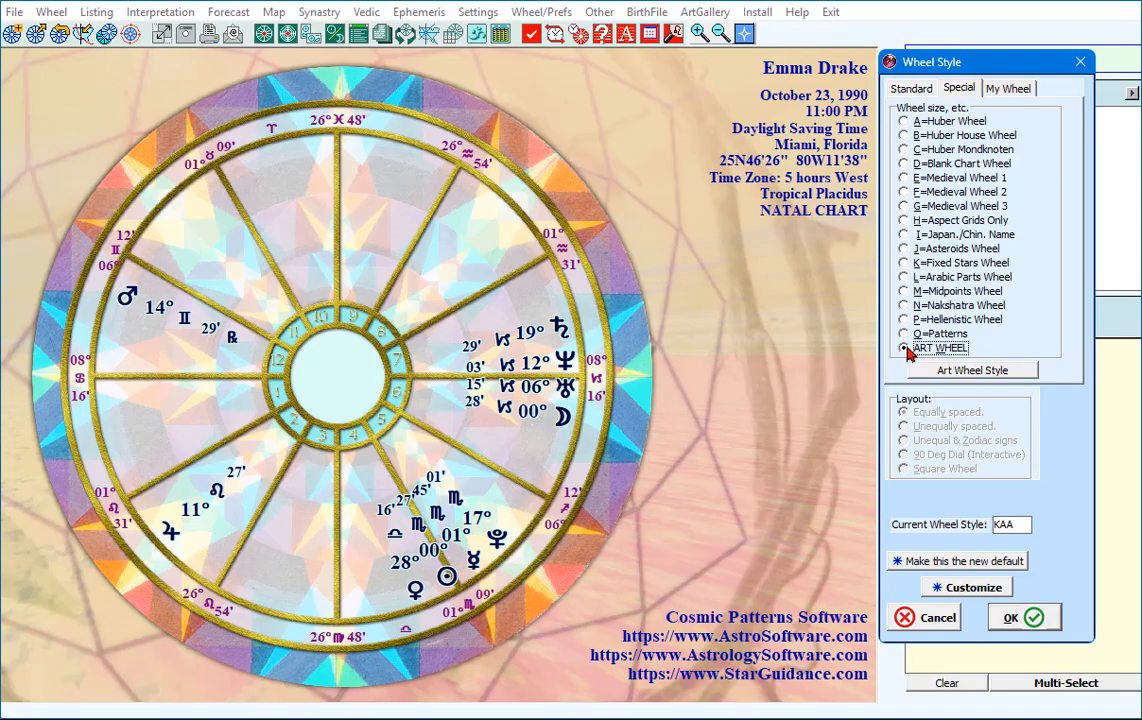
left_click(968, 372)
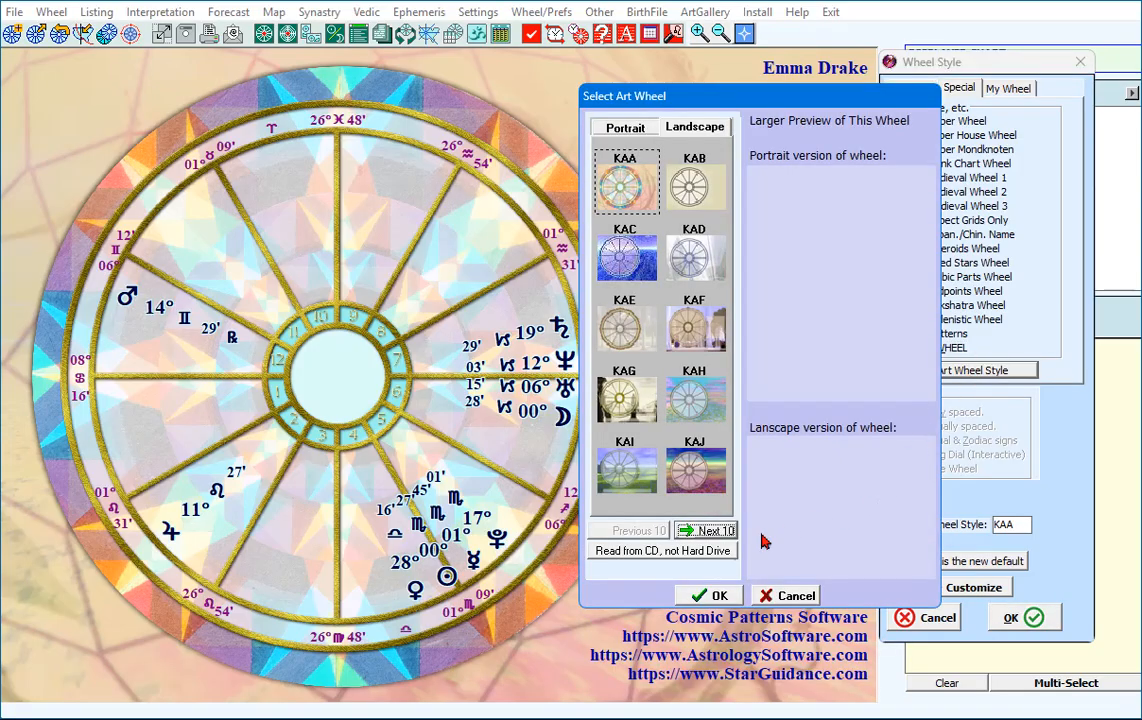
left_click(703, 531)
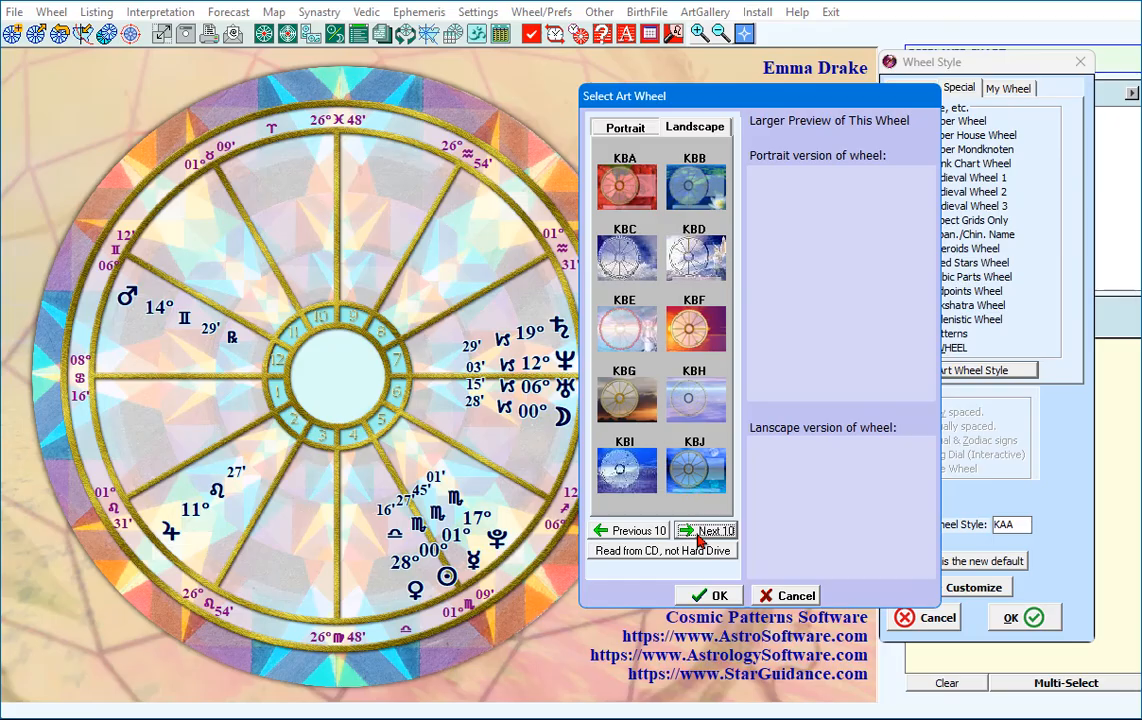
left_click(700, 531)
left_click(688, 460)
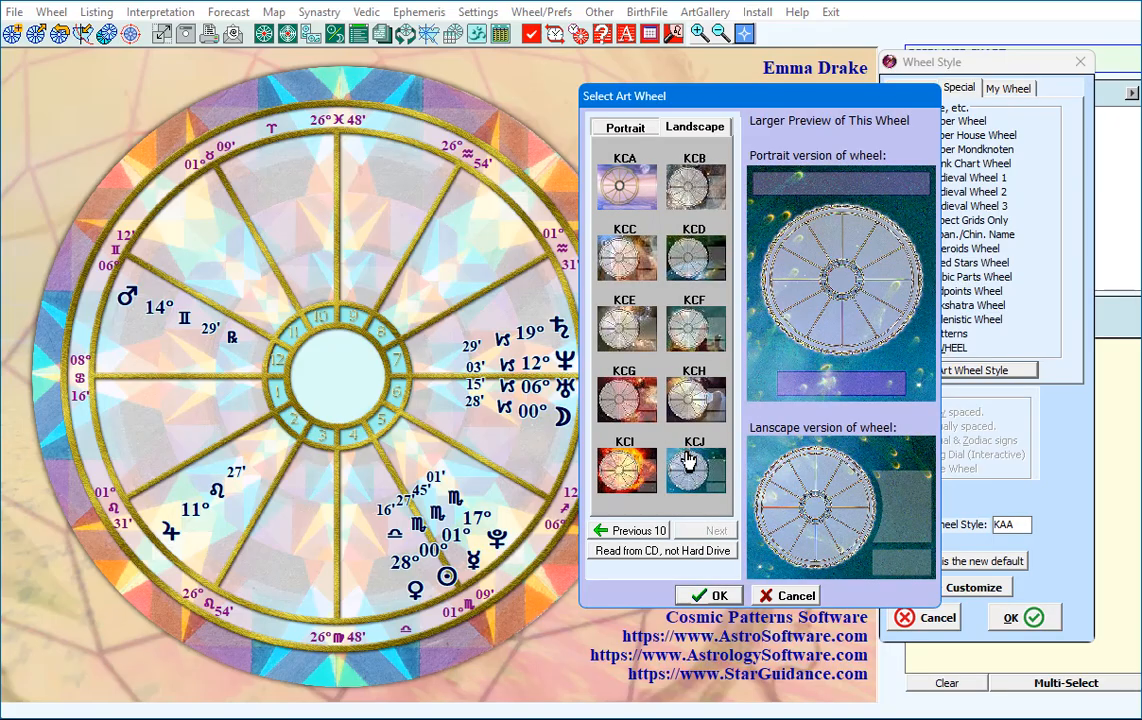
left_click(688, 460)
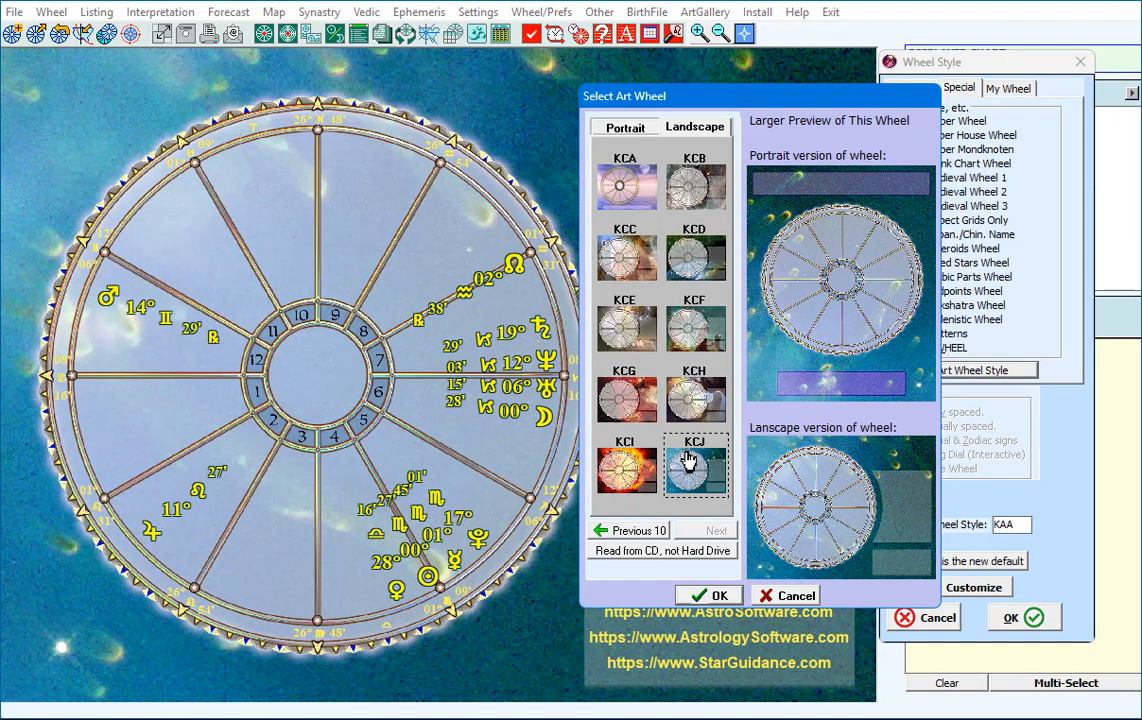
Preview the landscape art wheels KCA, KCE and KCG, and apply the KCI design to the natal chart.
left_click_drag(772, 100, 953, 117)
left_click(812, 195)
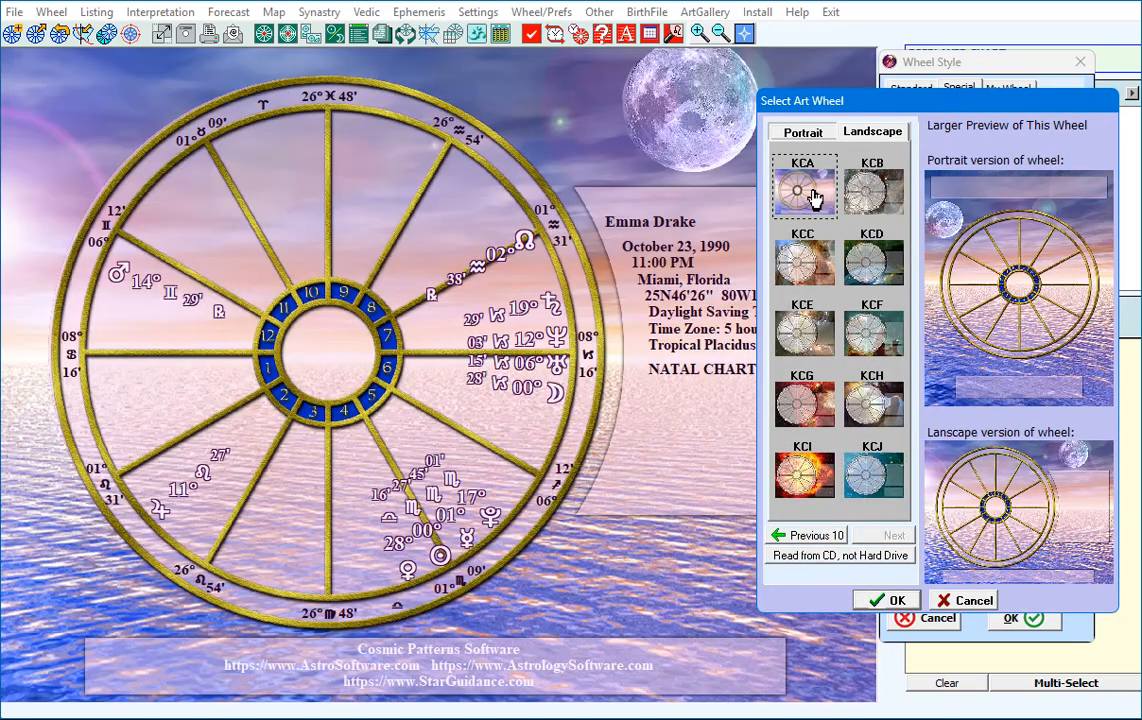
left_click(801, 321)
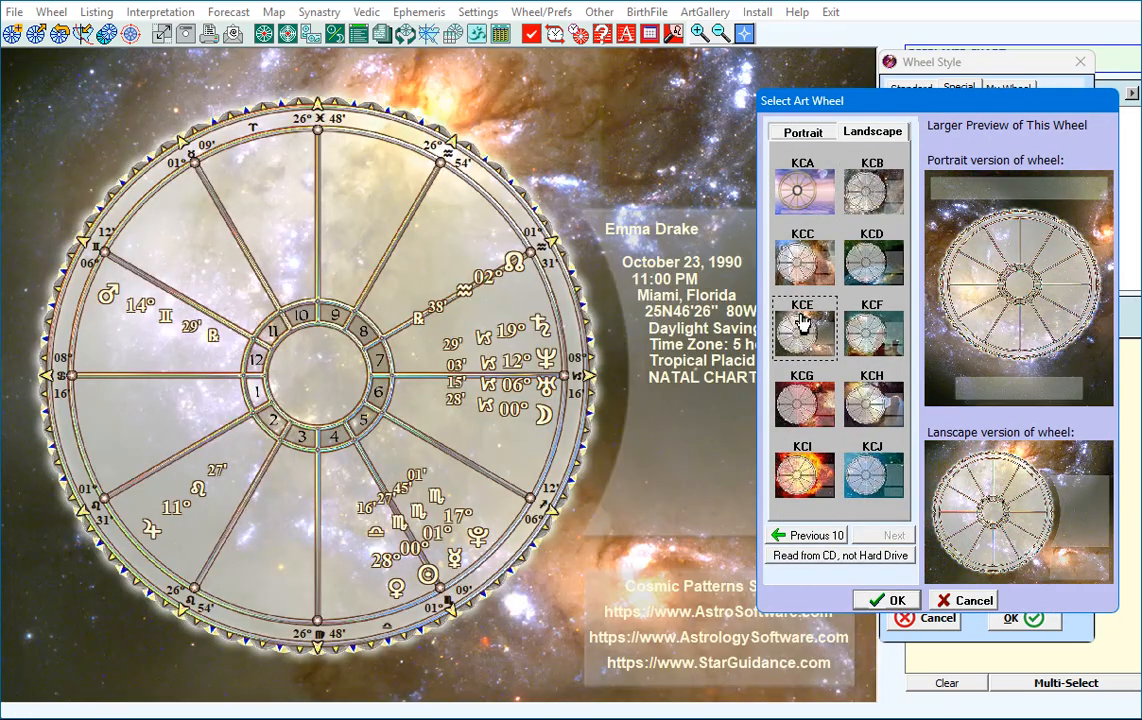
left_click(803, 404)
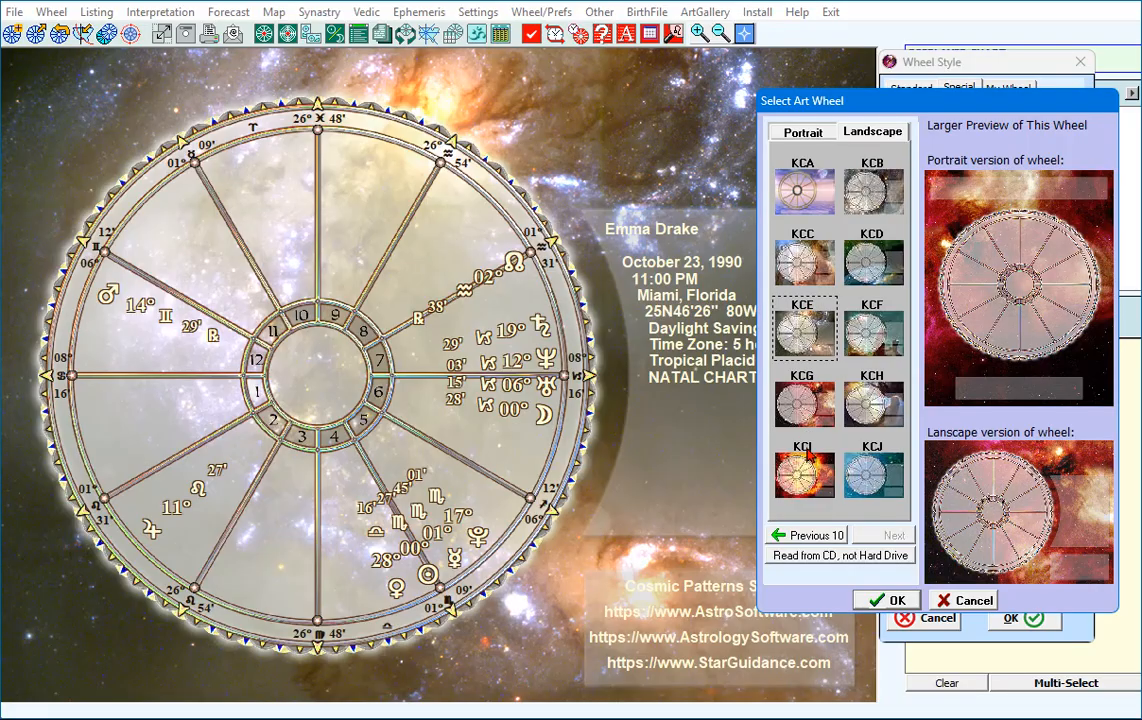
left_click(806, 472)
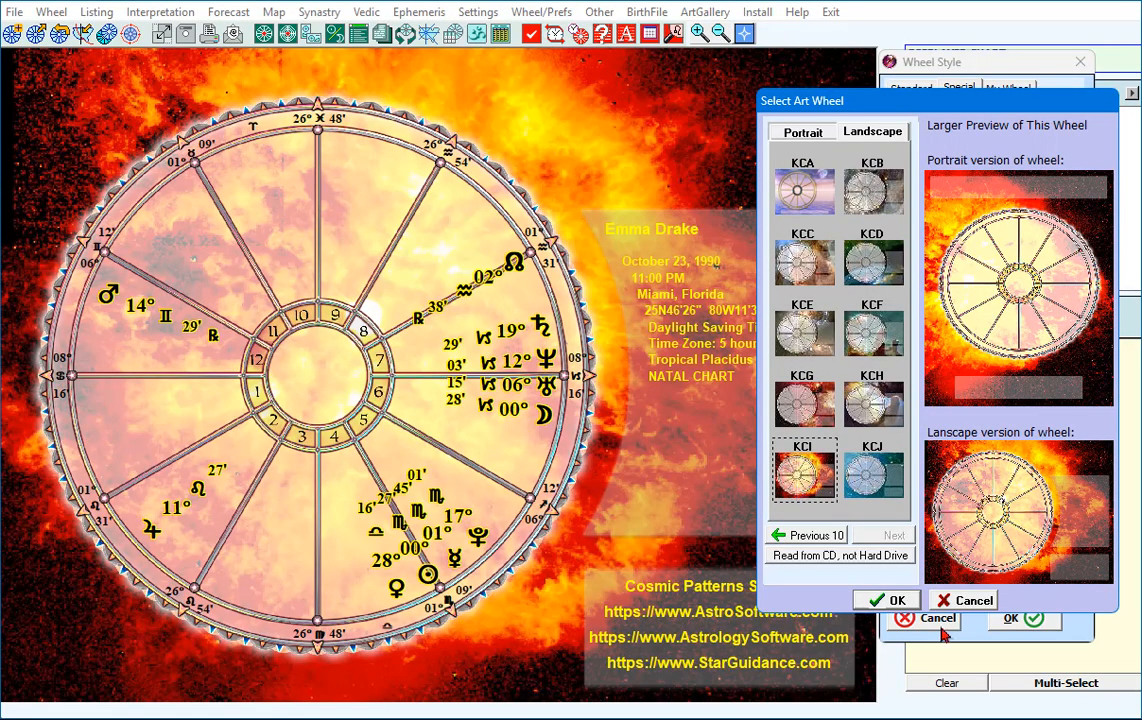
left_click(888, 600)
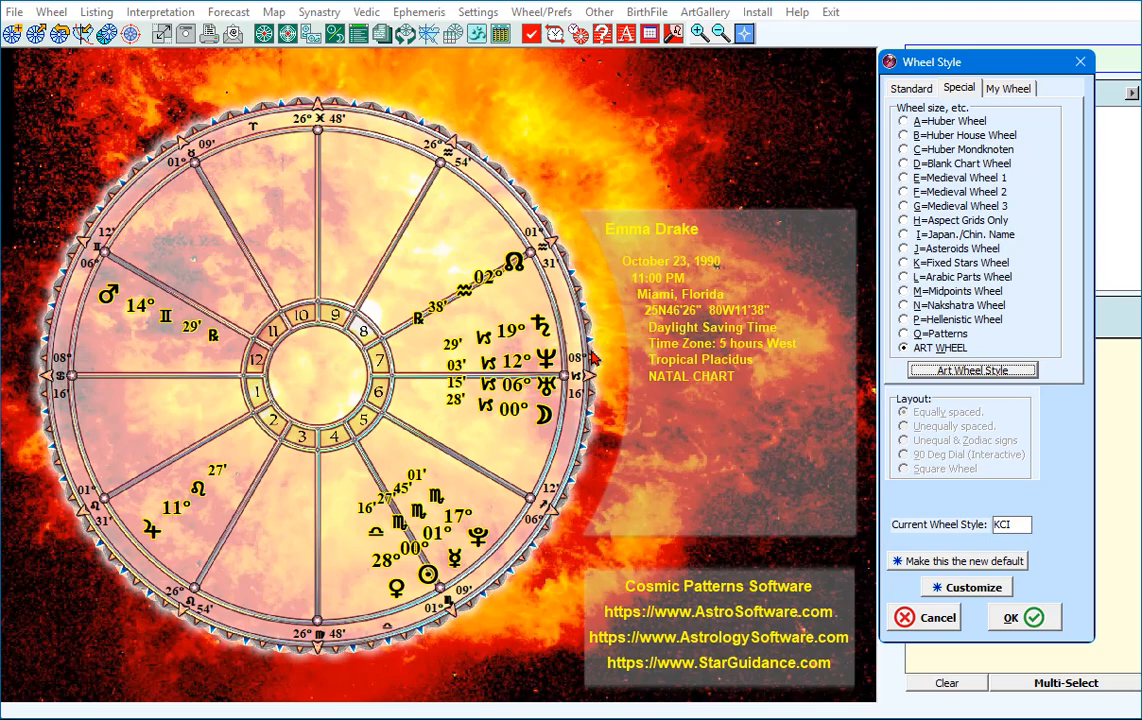
left_click(1018, 620)
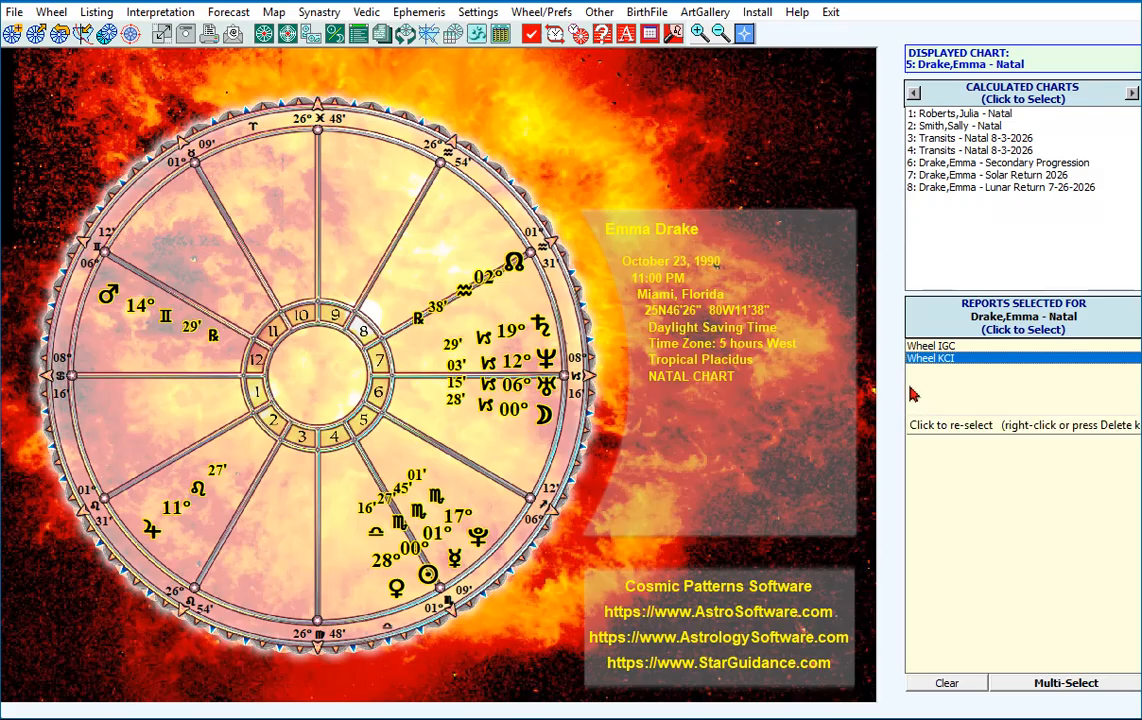
Redisplay the natal chart as Wheel IGC and create a relocated chart for San Diego, California.
left_click(932, 346)
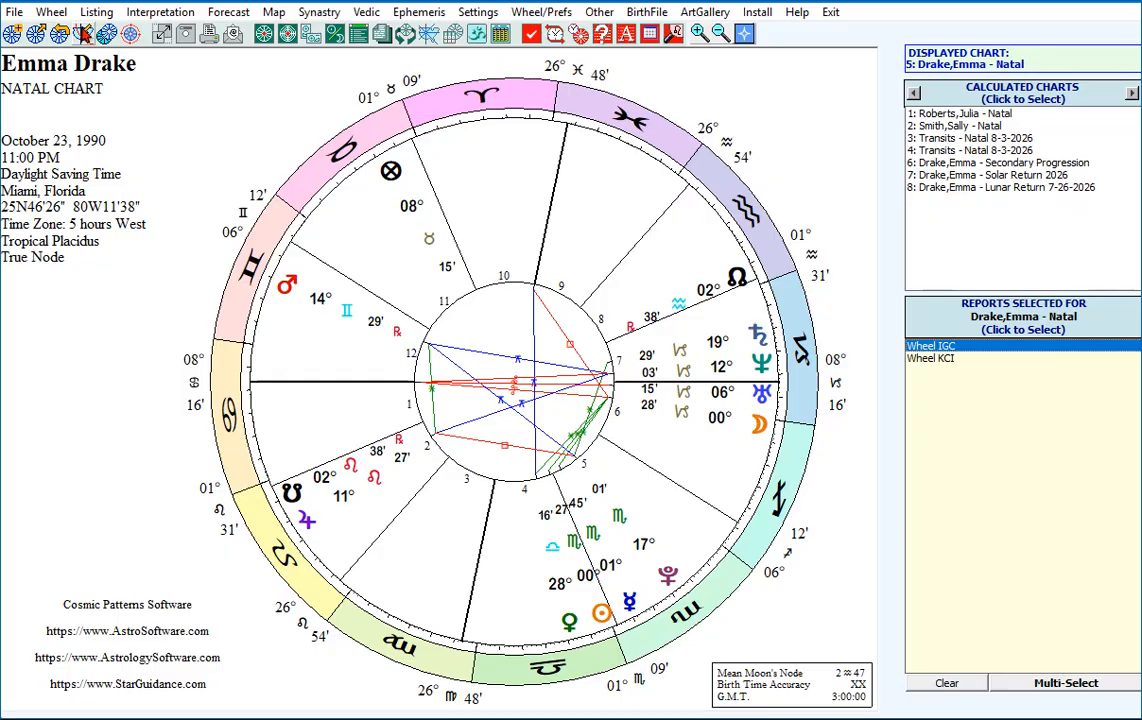
left_click(84, 34)
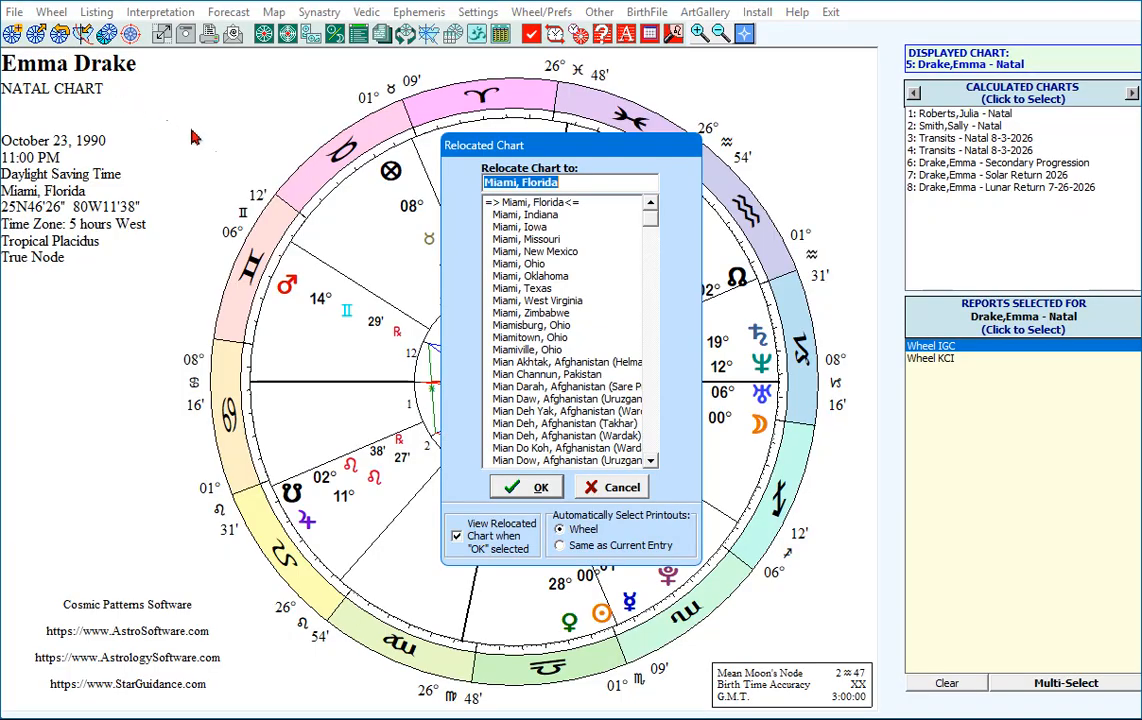
left_click(580, 184)
type("Sa")
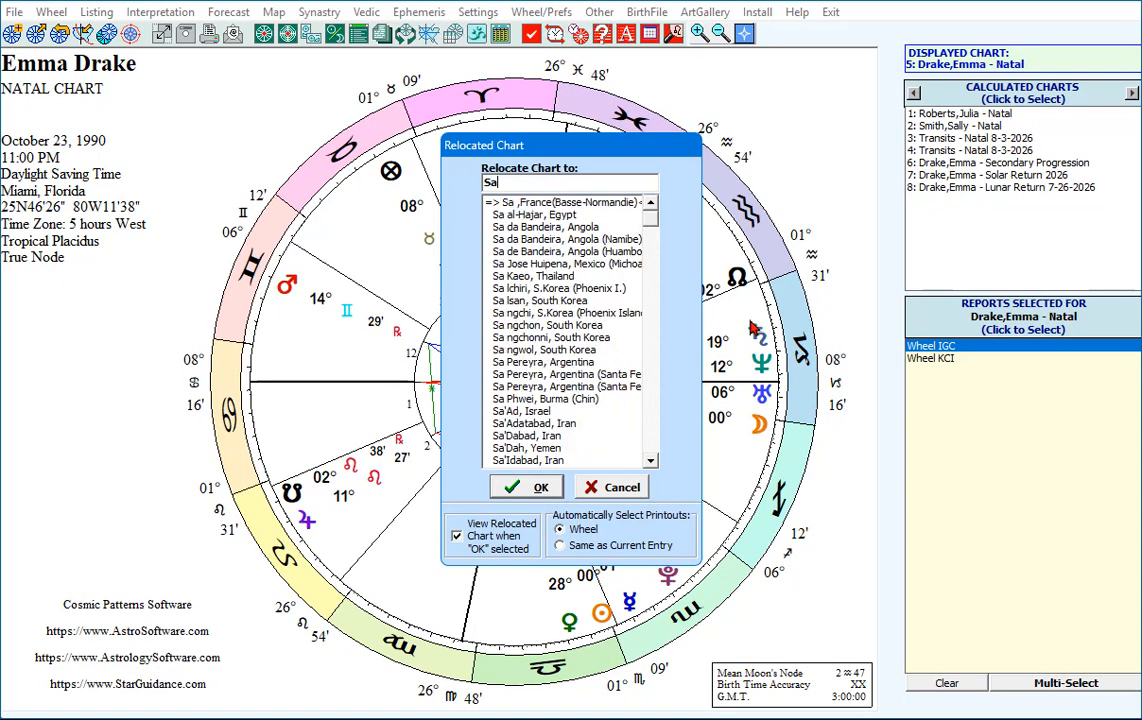
type("n Dier")
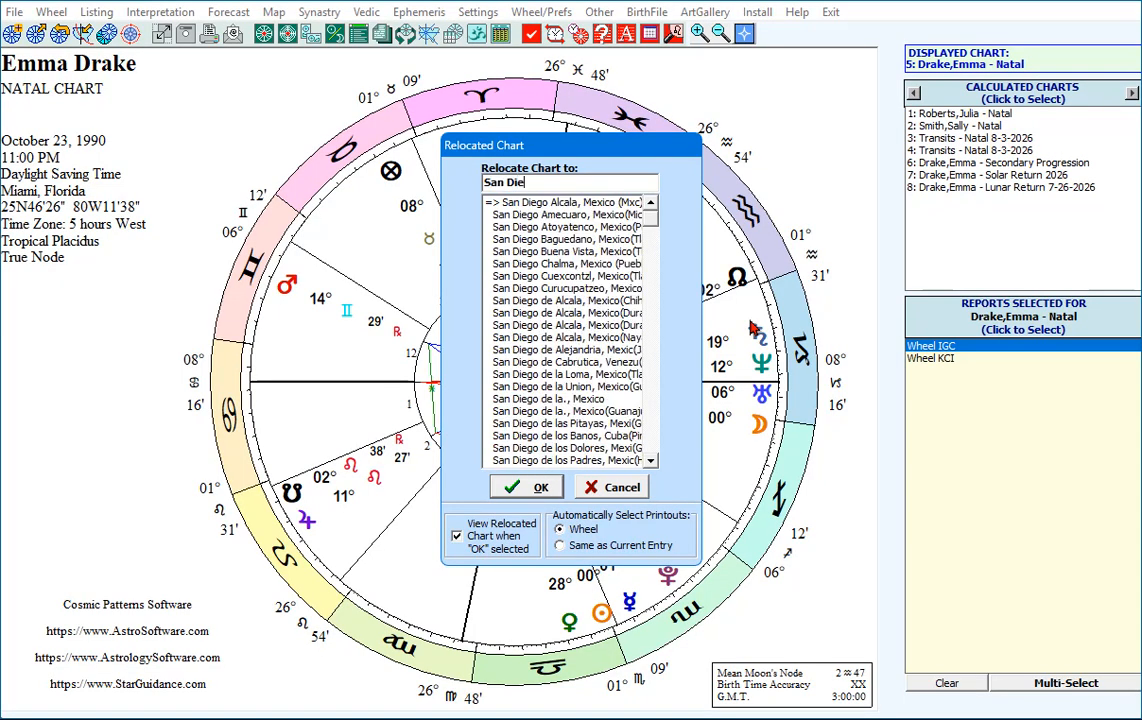
key("BackSpace")
type("go, California")
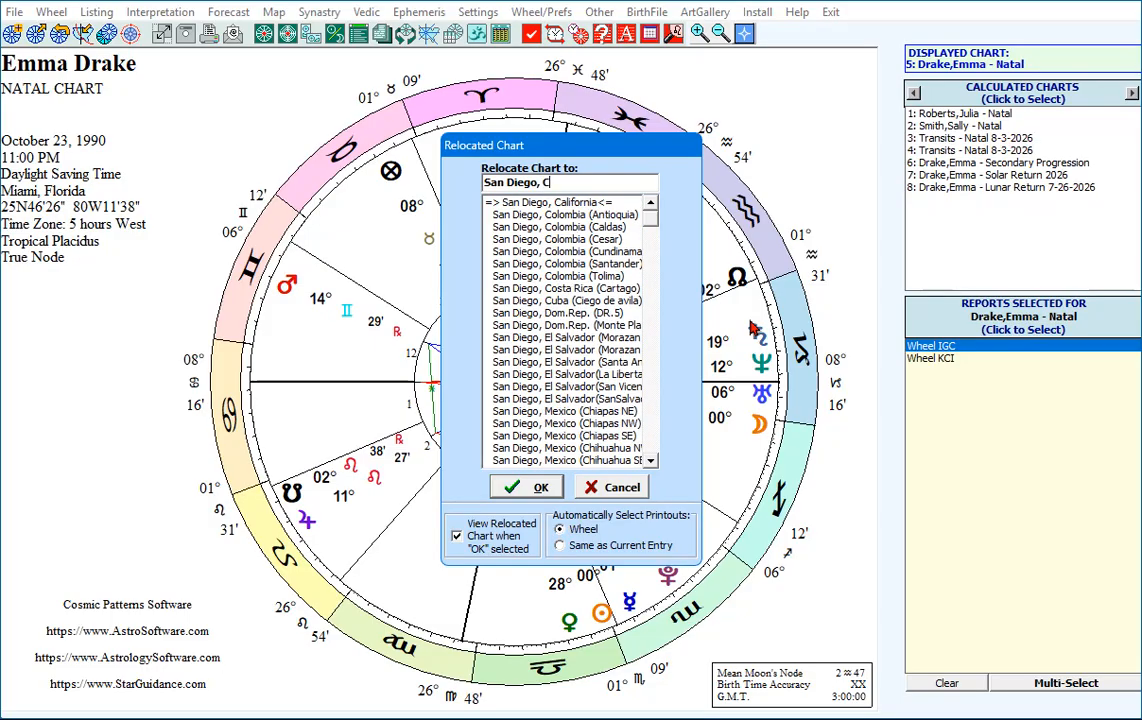
left_click(528, 200)
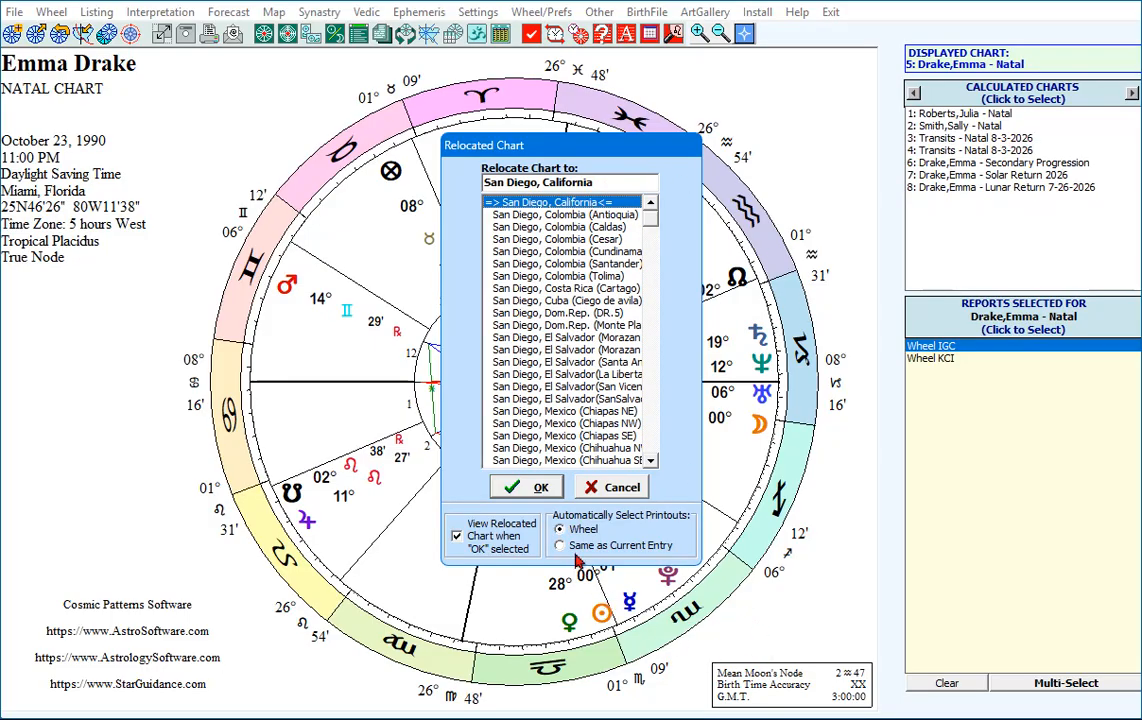
left_click(530, 488)
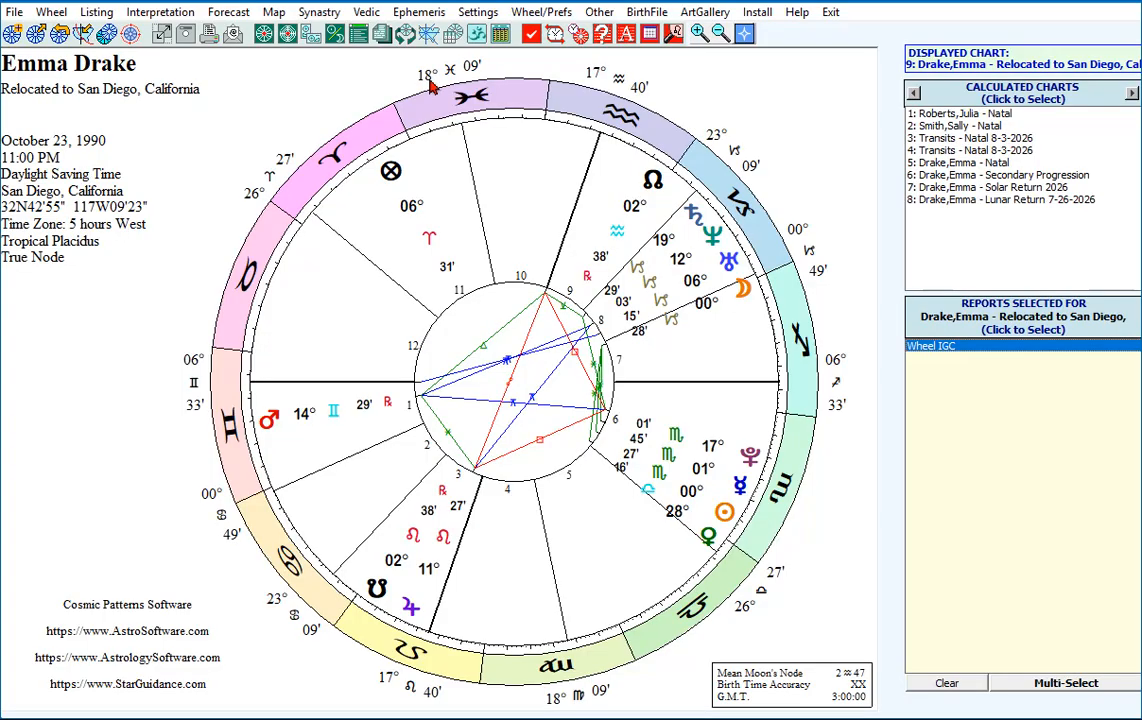
left_click(477, 35)
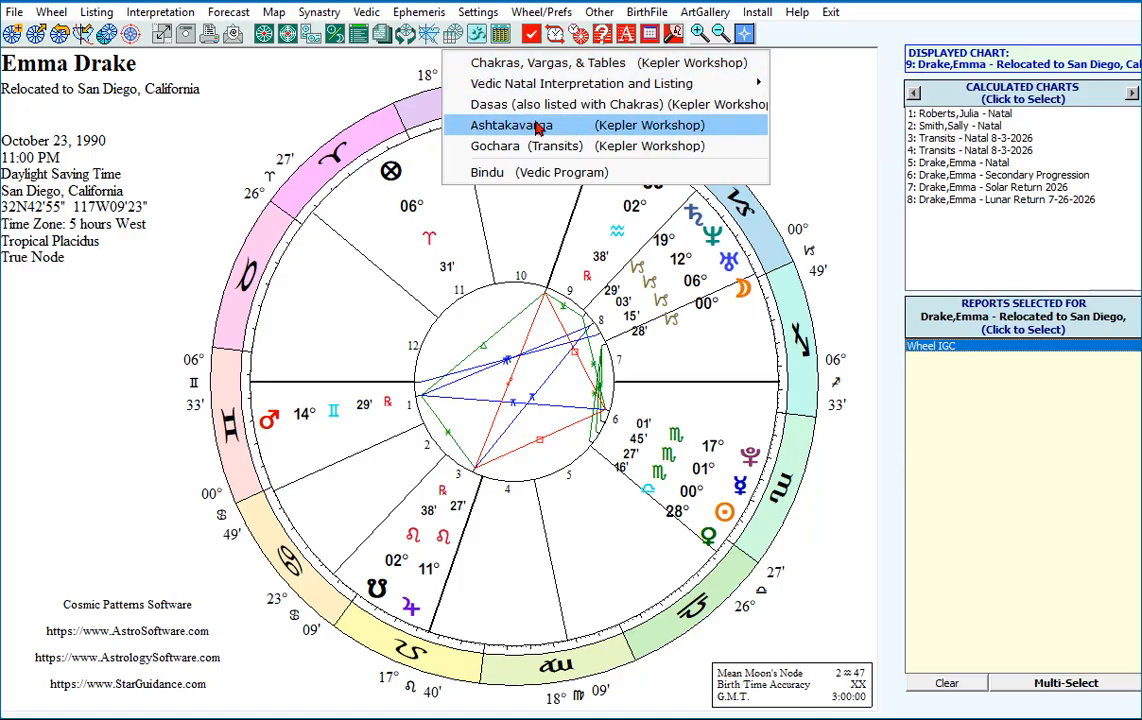
left_click(372, 121)
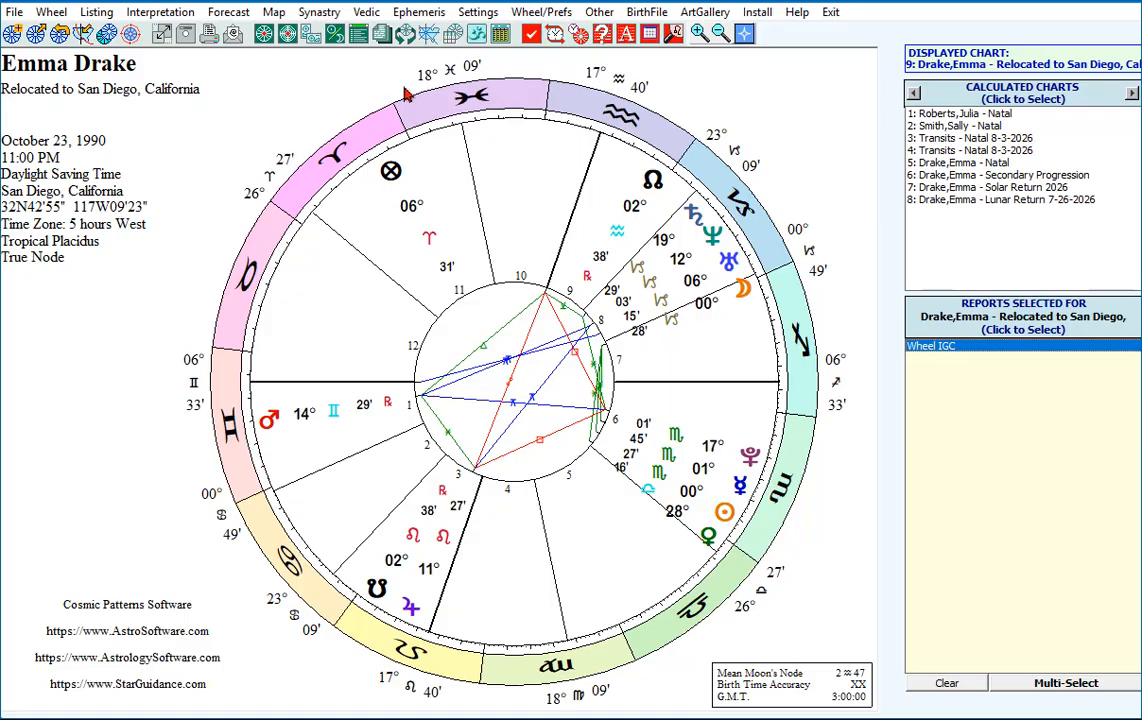
View the AstroMap area and style options for the relocated chart and dismiss them without selecting a map.
left_click(428, 35)
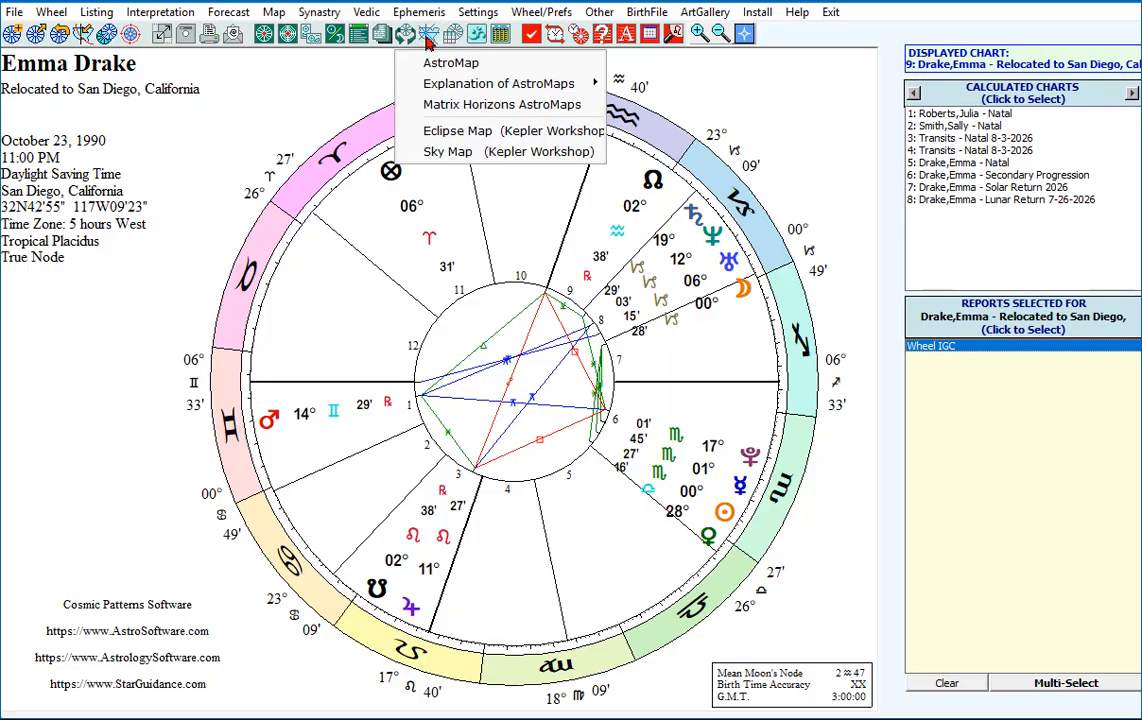
left_click(440, 62)
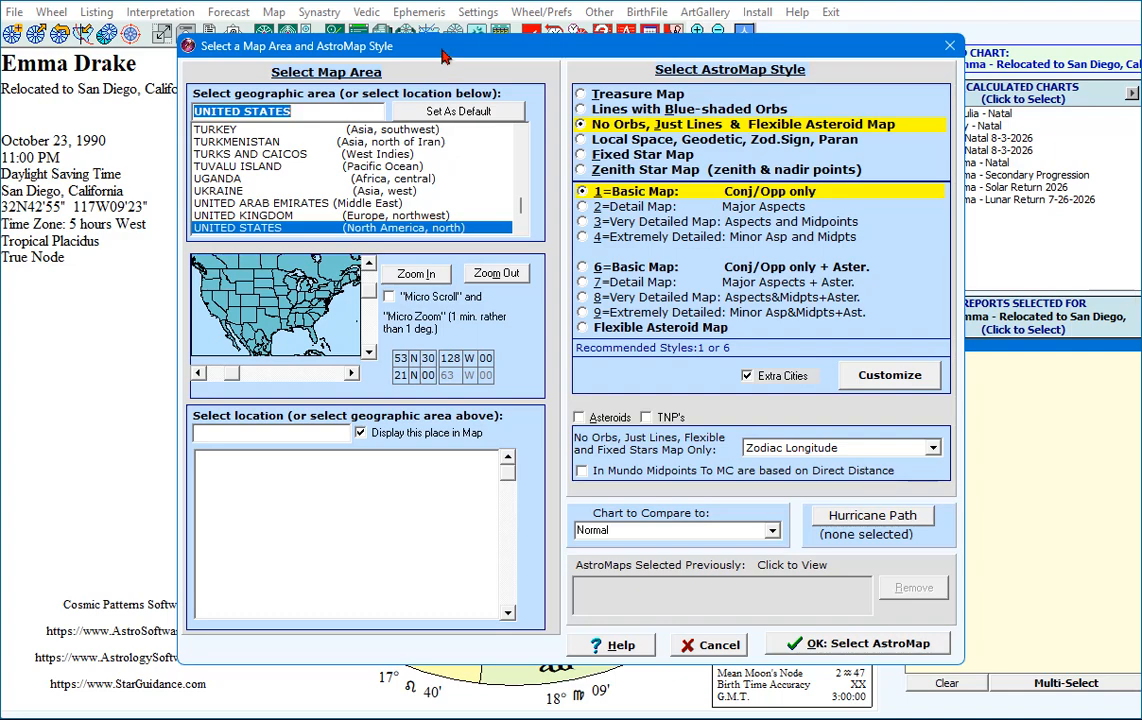
left_click_drag(442, 50, 442, 56)
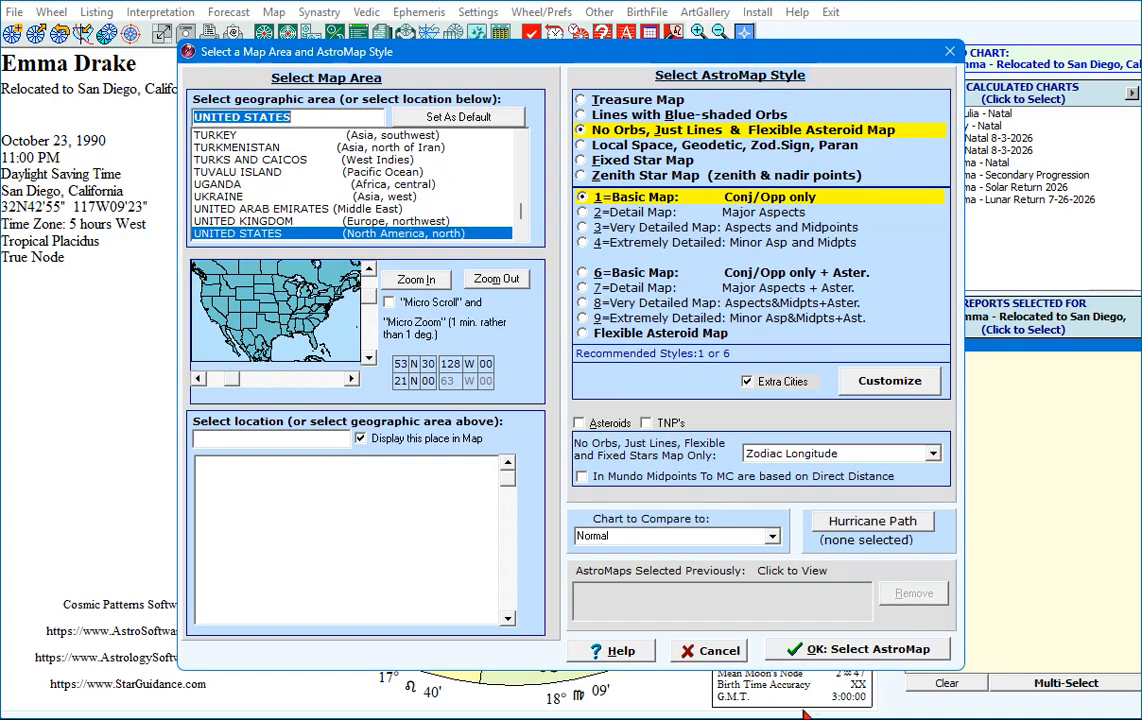
left_click(741, 653)
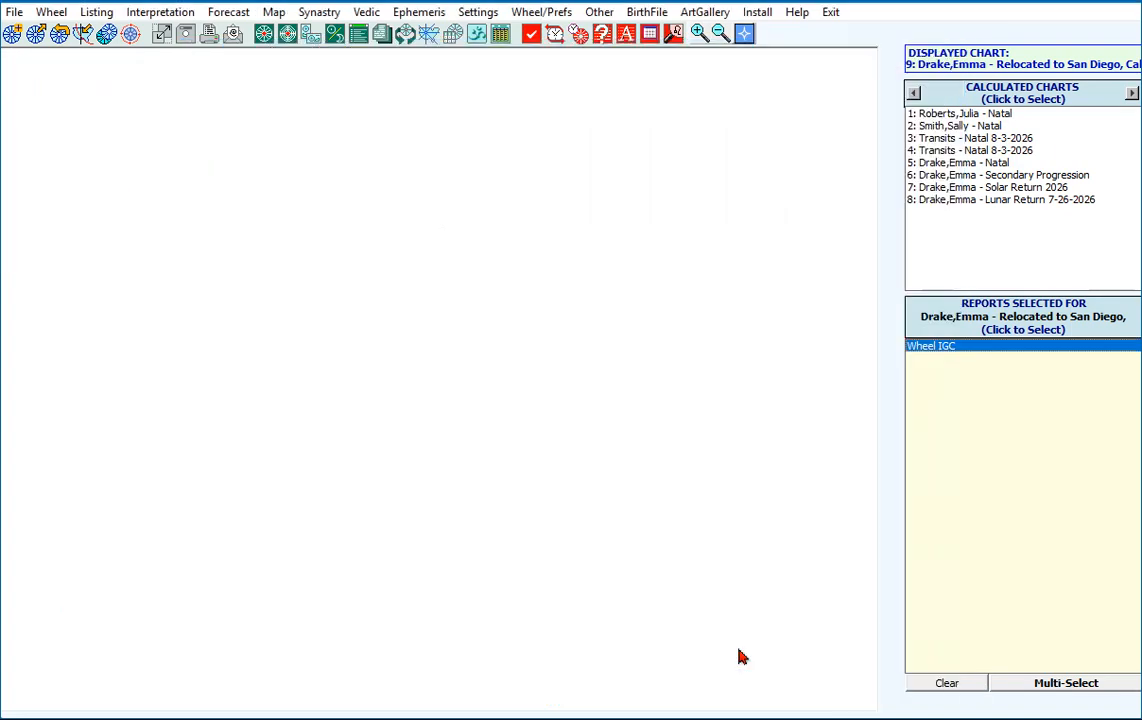